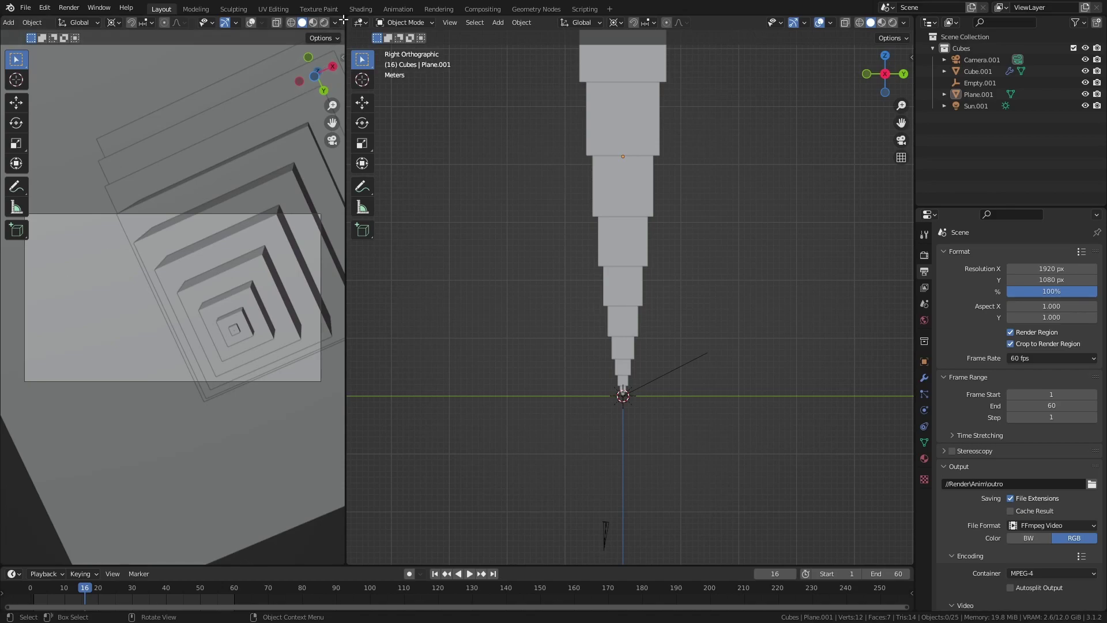
pyautogui.moveTo(343, 20); pyautogui.dragTo(444, 54)
pyautogui.moveTo(389, 226); pyautogui.dragTo(635, 323, button='middle')
pyautogui.click(438, 252)
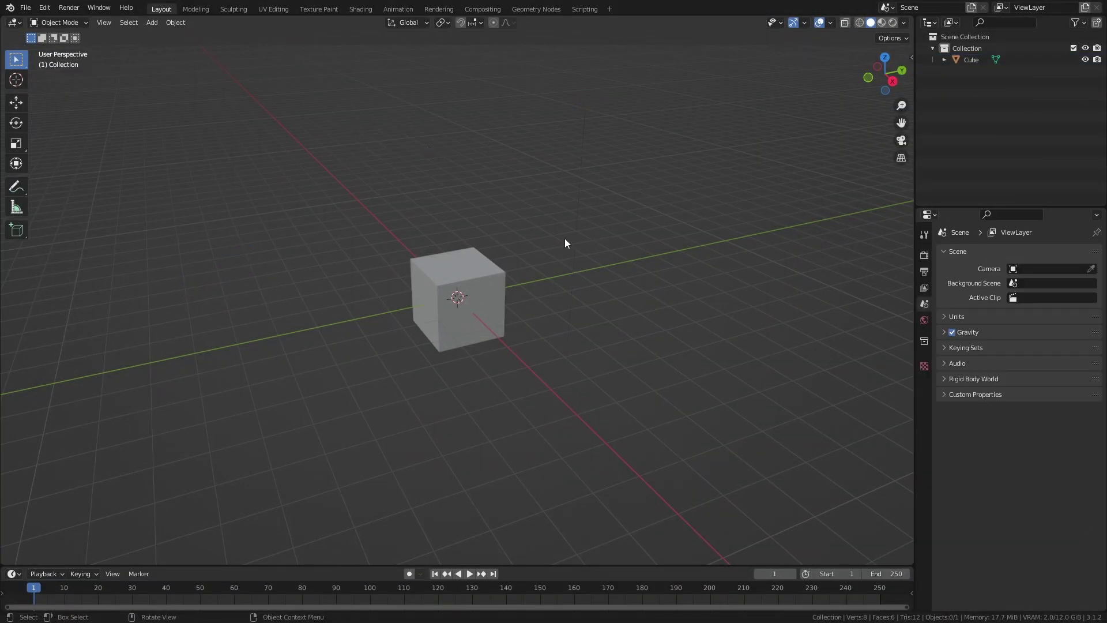
# Create a new pinned geometry node tree on the cube in the Geometry Nodes workspace and save the file.
pyautogui.click(469, 279)
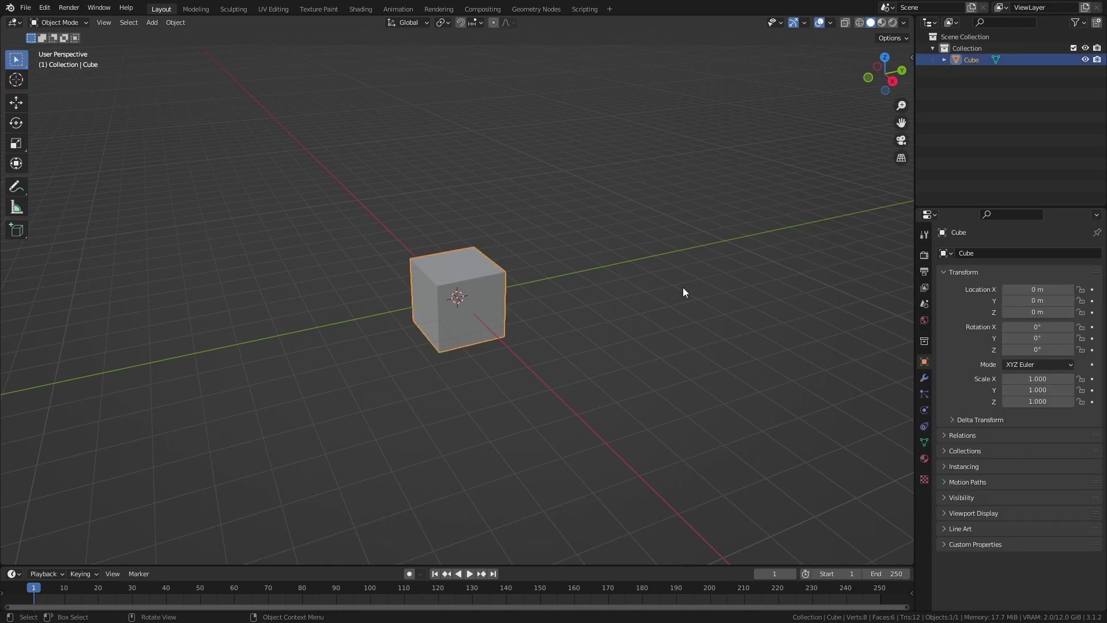
pyautogui.click(536, 9)
pyautogui.moveTo(556, 329); pyautogui.dragTo(556, 260)
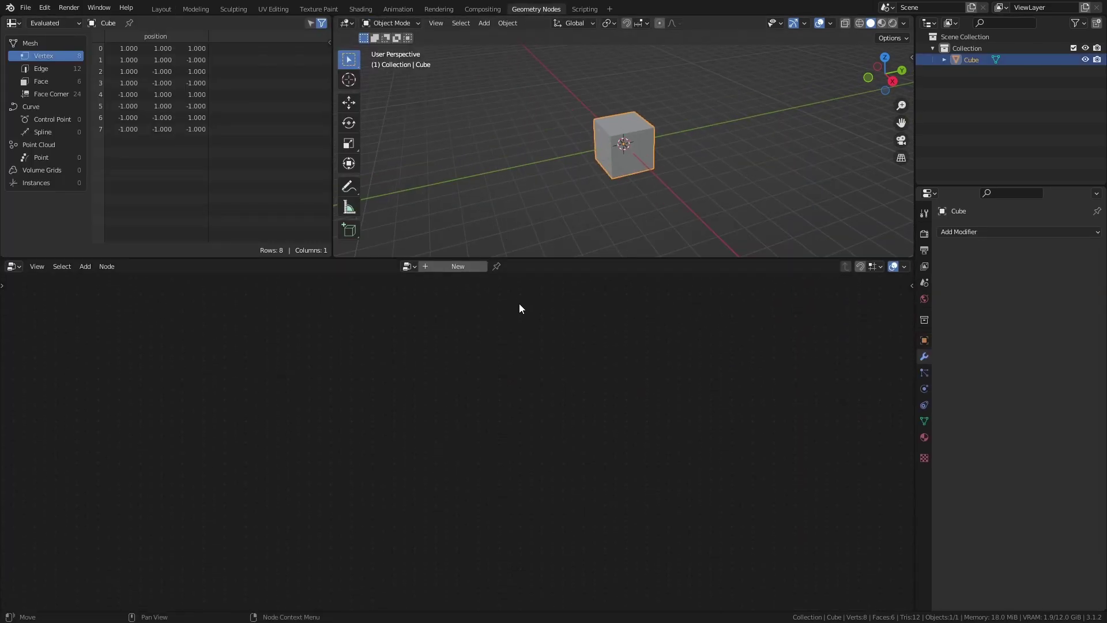
pyautogui.click(465, 266)
pyautogui.click(477, 266)
pyautogui.click(514, 266)
pyautogui.hotkey('ctrl', 's')
# Add a Mesh Line node on the link into the Group Output in place of the cube's own geometry.
pyautogui.hotkey('shift', 'a')
pyautogui.moveTo(501, 506)
pyautogui.click(591, 574)
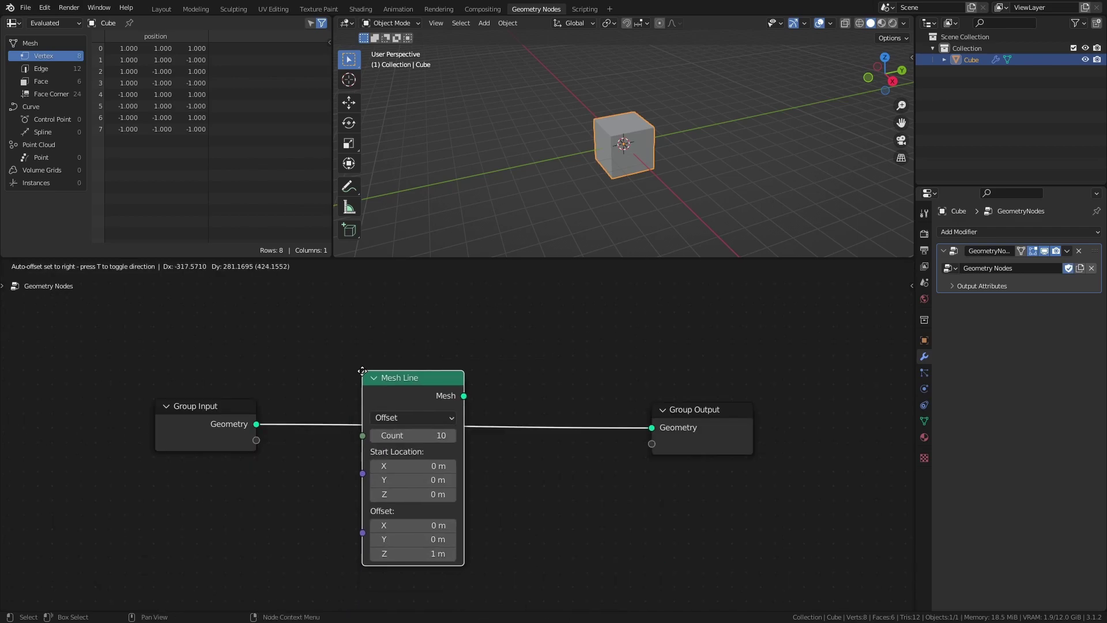
pyautogui.click(315, 367)
# Insert an Instance on Points node between the Mesh Line and the Group Output.
pyautogui.hotkey('shift', 'a')
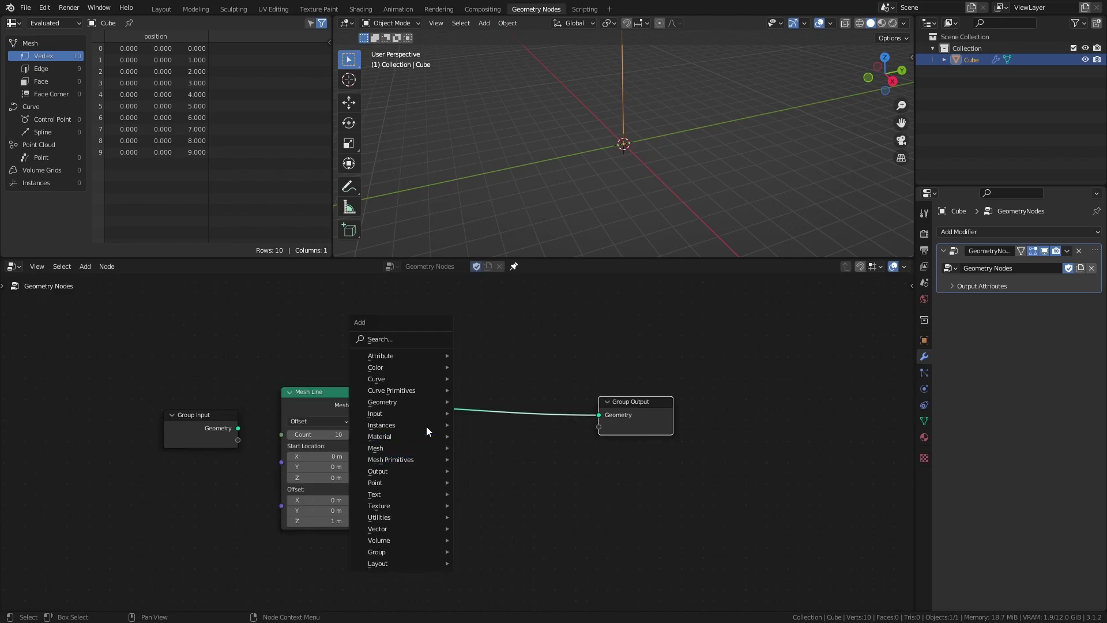
pyautogui.moveTo(427, 427)
pyautogui.click(461, 423)
pyautogui.click(453, 427)
# Add a Cube mesh primitive node and connect its Mesh output to the Instance input of Instance on Points.
pyautogui.hotkey('shift', 'a')
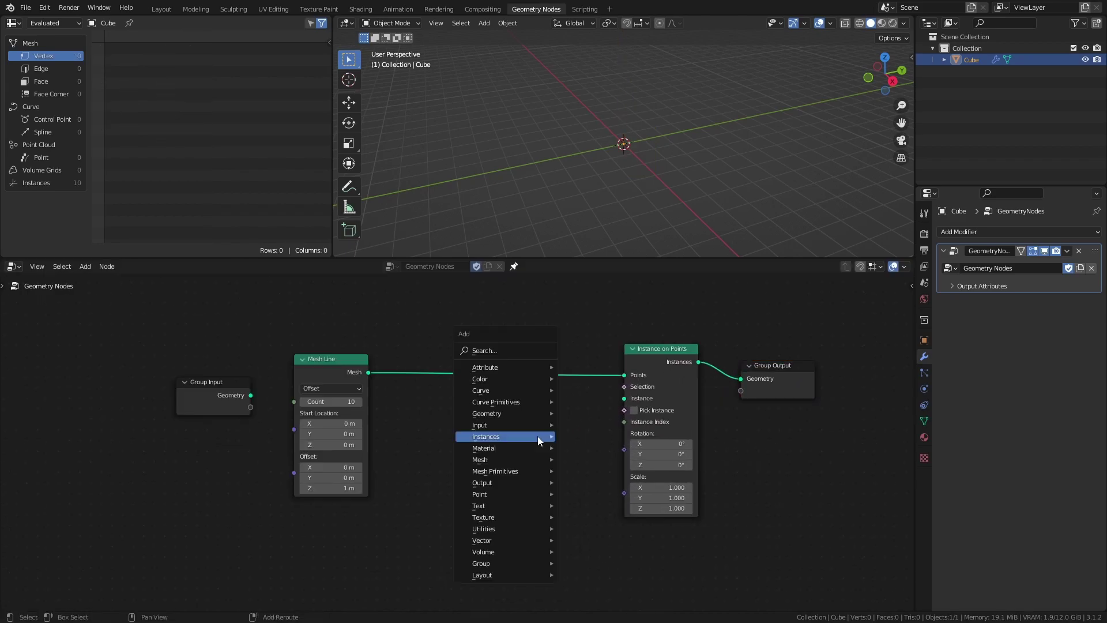
pyautogui.moveTo(522, 473)
pyautogui.click(586, 482)
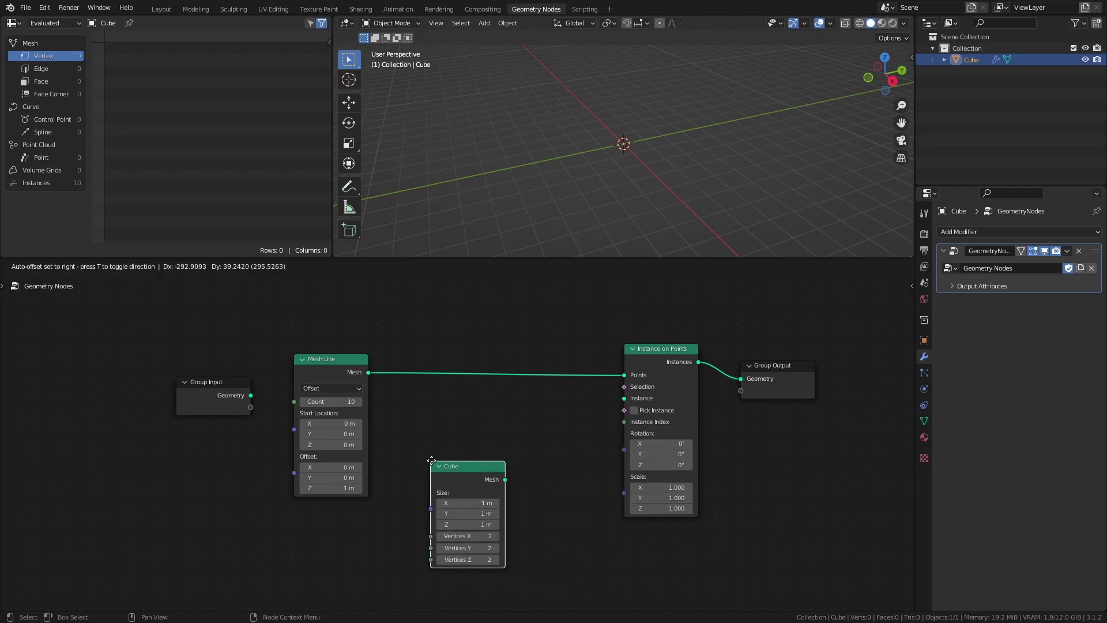
pyautogui.moveTo(525, 473); pyautogui.dragTo(579, 454)
pyautogui.moveTo(622, 403); pyautogui.dragTo(624, 398)
# Insert a Set Position node between the Cube and Instance on Points nodes and set its Z offset to 0.5 m.
pyautogui.hotkey('shift', 'a')
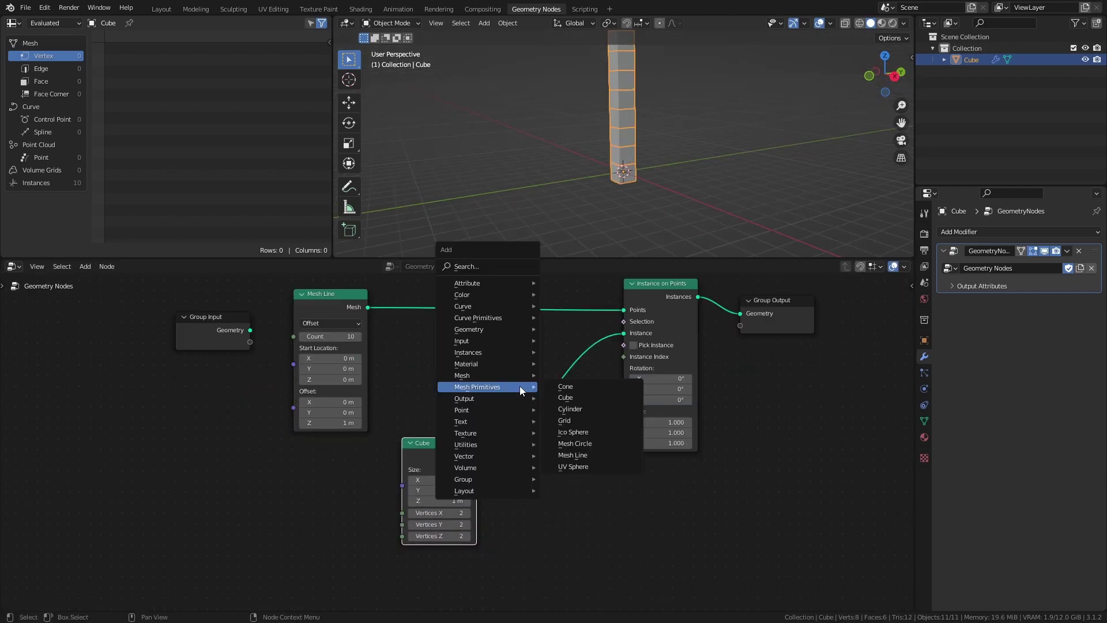
pyautogui.write('set pos')
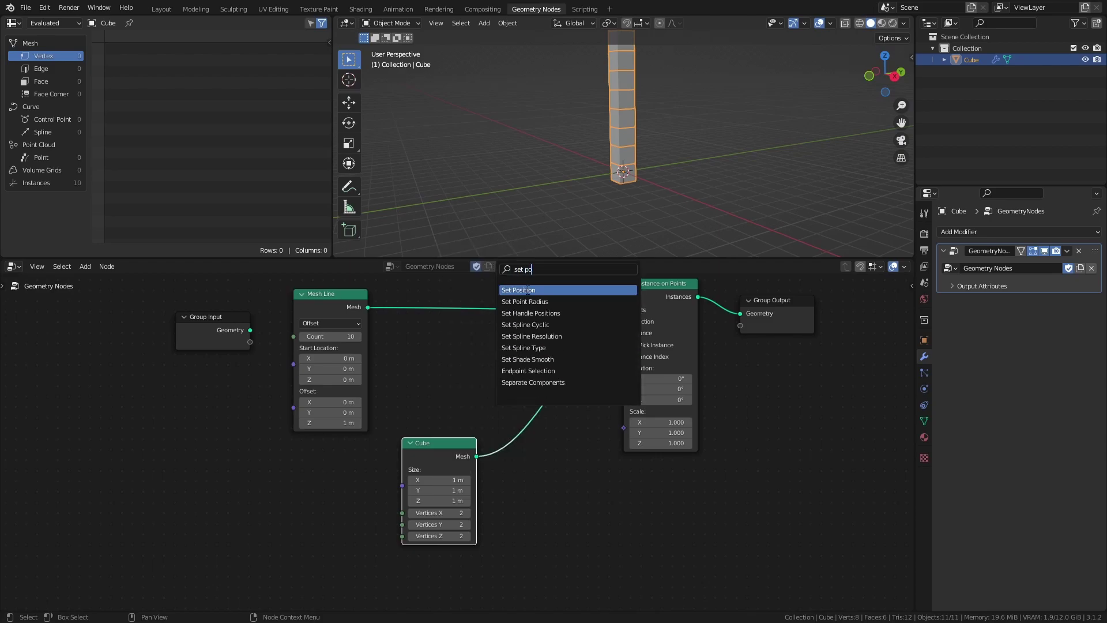
pyautogui.press('Return')
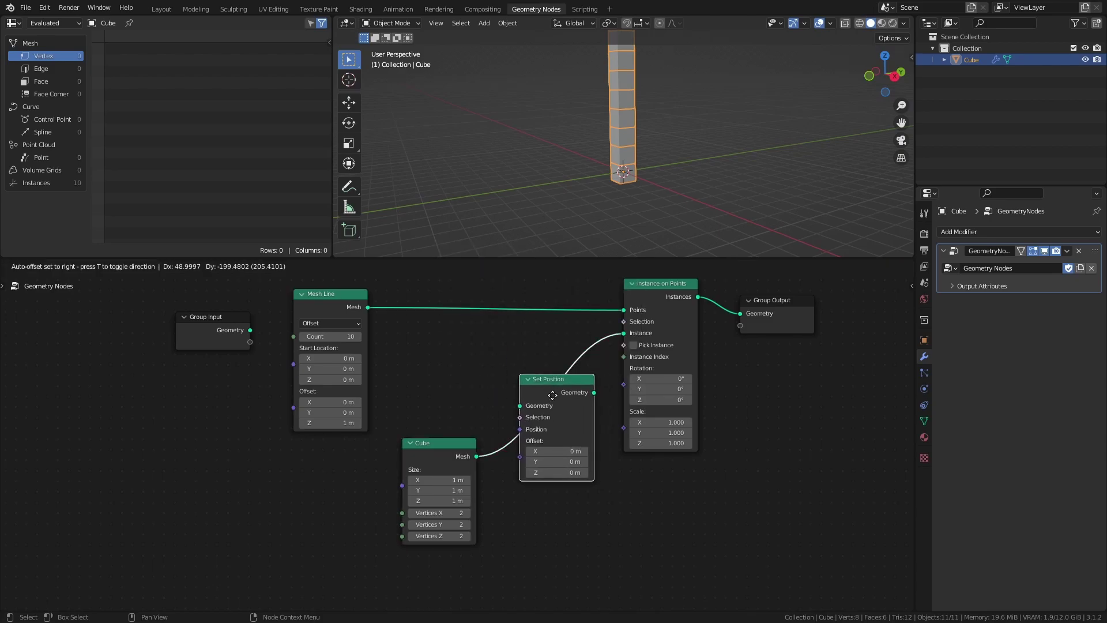
pyautogui.click(552, 395)
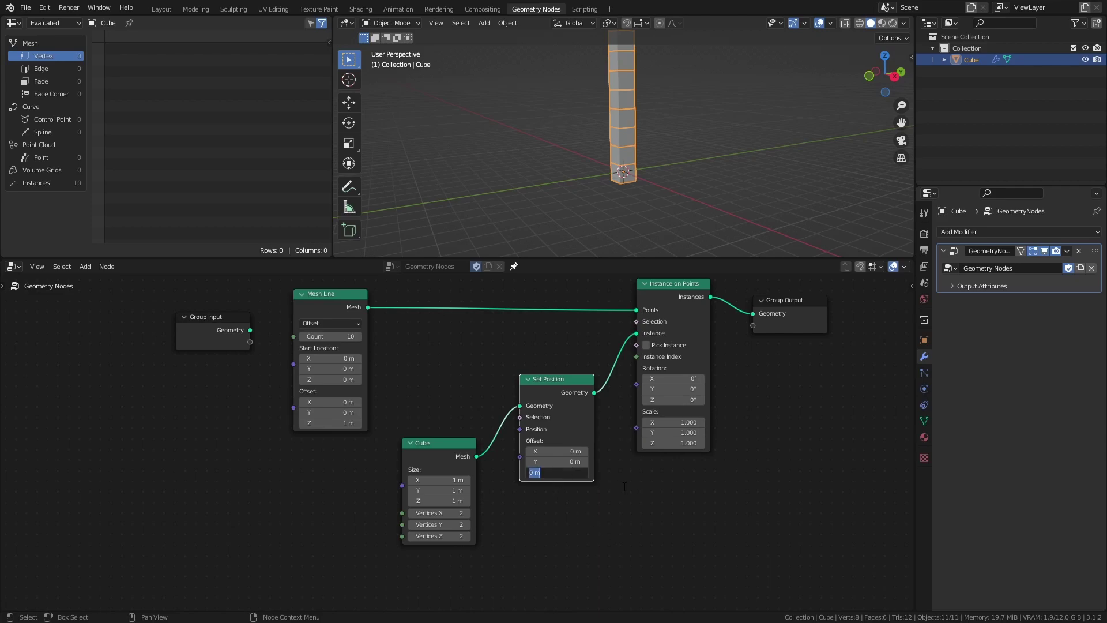
pyautogui.write('0.5')
pyautogui.press('Return')
pyautogui.press('KP_1')
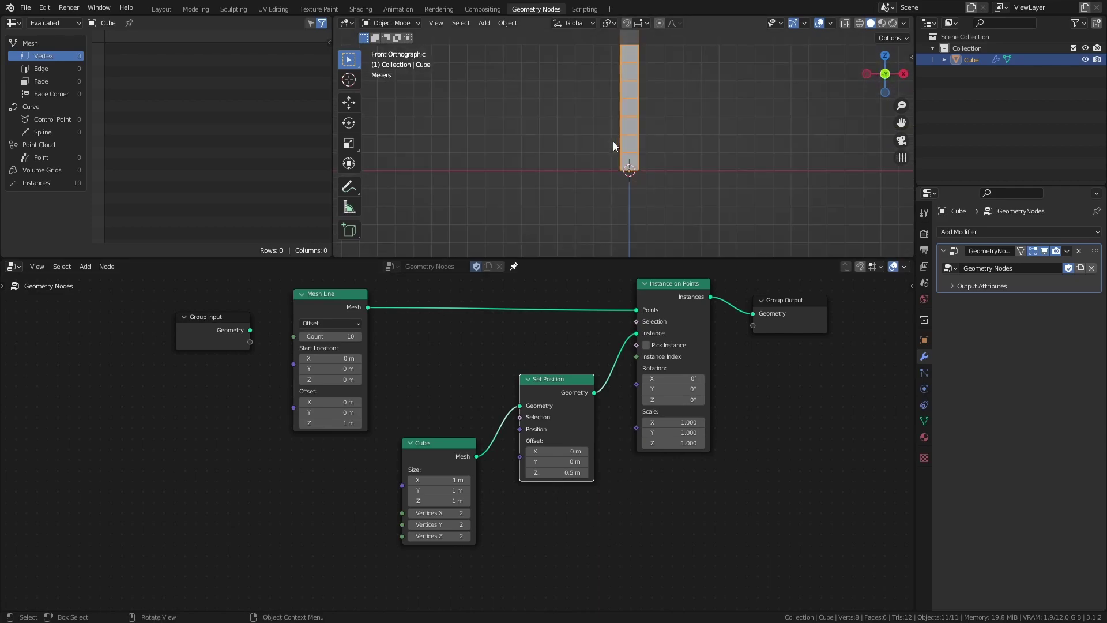
pyautogui.scroll(3, 728, 173)
pyautogui.moveTo(735, 154); pyautogui.dragTo(676, 126, button='middle')
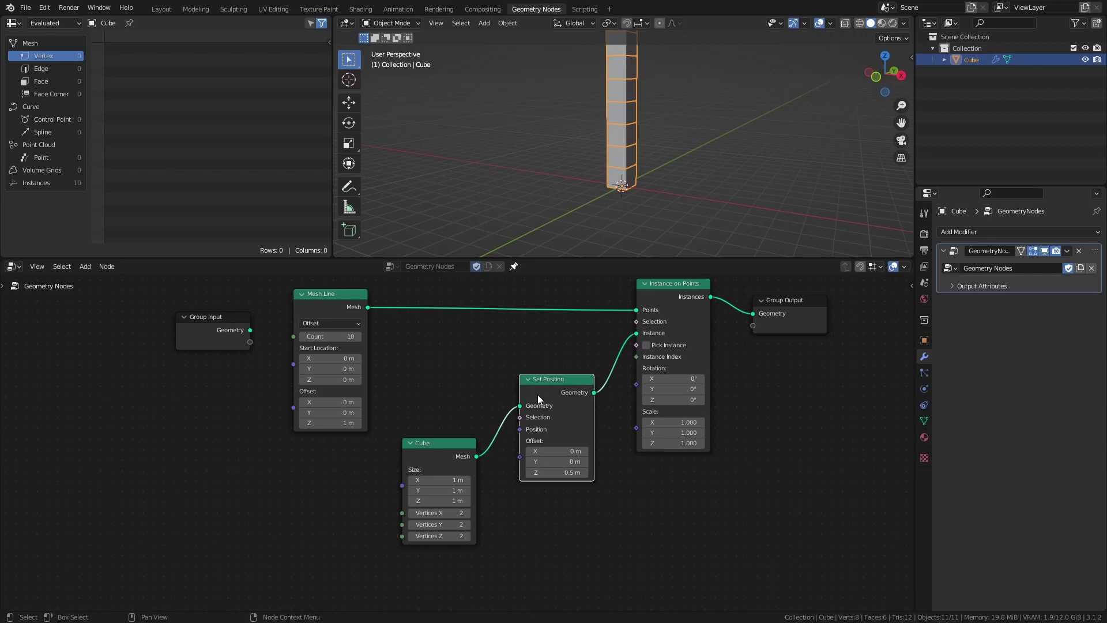
# Stack the Set Position and Cube nodes beneath the Instance on Points node to tidy the node tree.
pyautogui.moveTo(539, 398); pyautogui.dragTo(662, 482)
pyautogui.moveTo(447, 444); pyautogui.dragTo(339, 366, button='middle')
pyautogui.moveTo(339, 365); pyautogui.dragTo(572, 505)
pyautogui.moveTo(509, 412); pyautogui.dragTo(549, 453, button='middle')
pyautogui.scroll(-4, 544, 420)
pyautogui.moveTo(462, 398); pyautogui.dragTo(472, 424, button='middle')
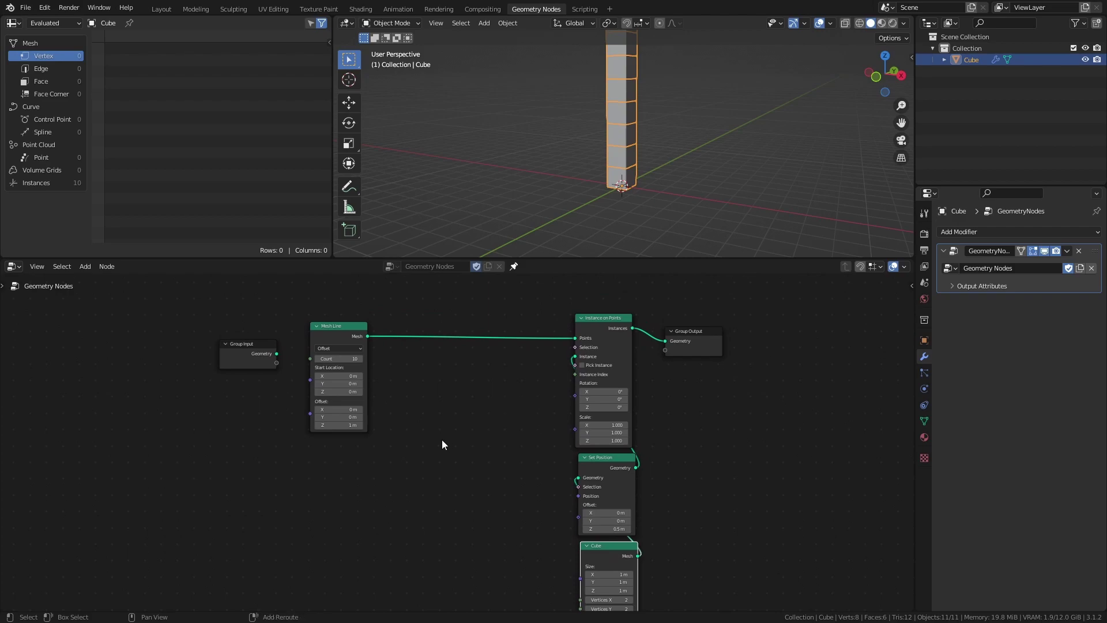
# Add an Index node, connect it to the Scale input of Instance on Points, and save the file.
pyautogui.hotkey('shift', 'a')
pyautogui.moveTo(404, 458)
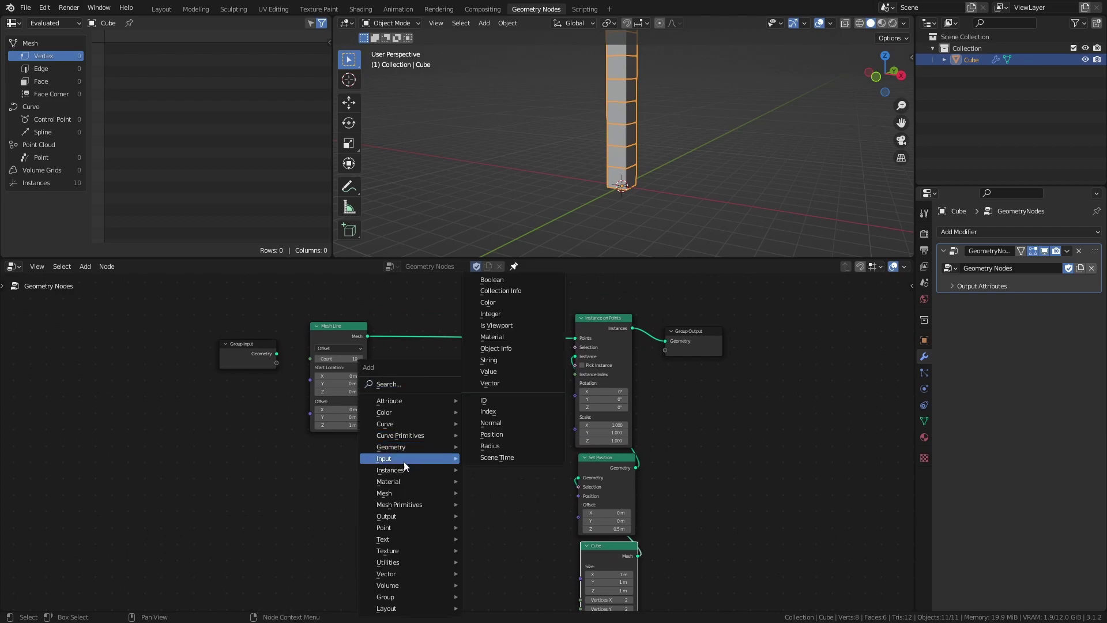
pyautogui.click(500, 412)
pyautogui.click(456, 429)
pyautogui.scroll(2, 486, 430)
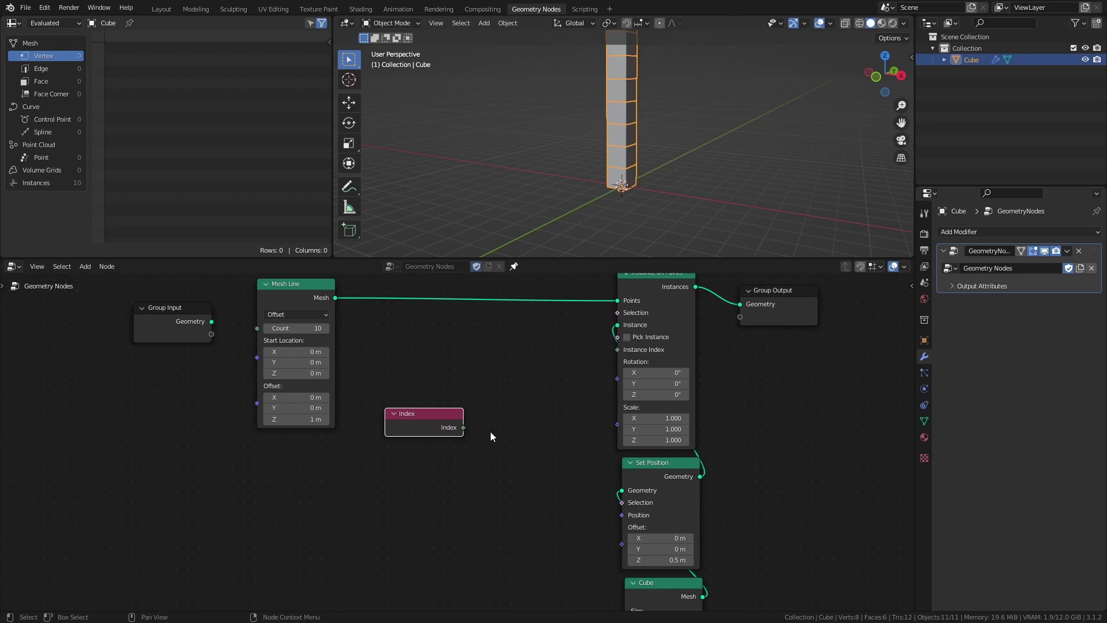
pyautogui.moveTo(464, 429); pyautogui.dragTo(629, 416)
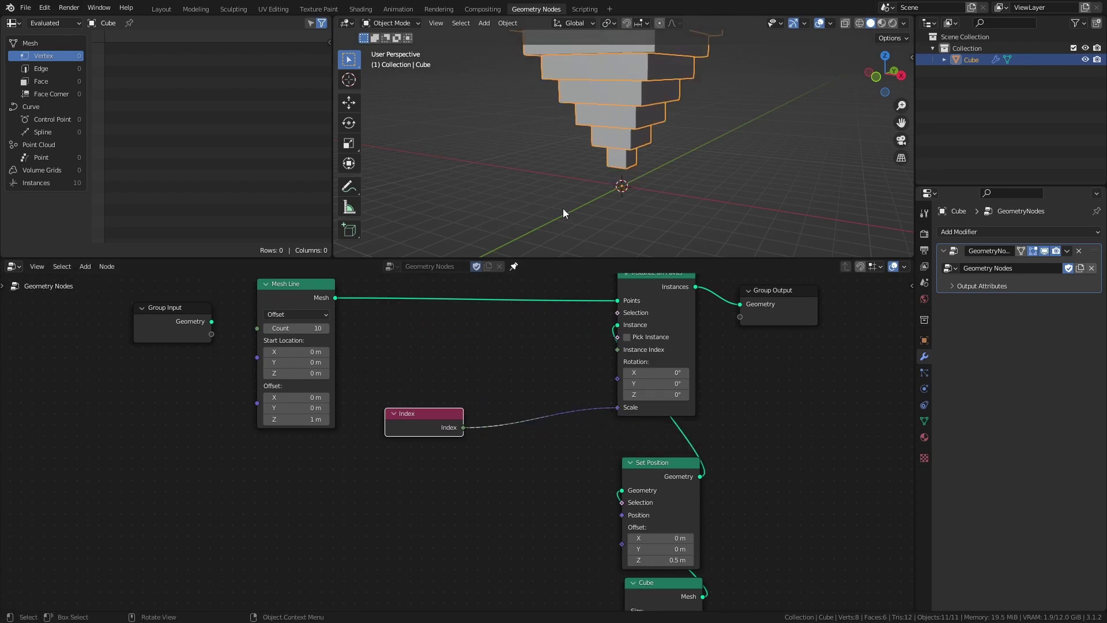
pyautogui.moveTo(563, 209); pyautogui.dragTo(631, 162, button='middle')
pyautogui.hotkey('ctrl', 's')
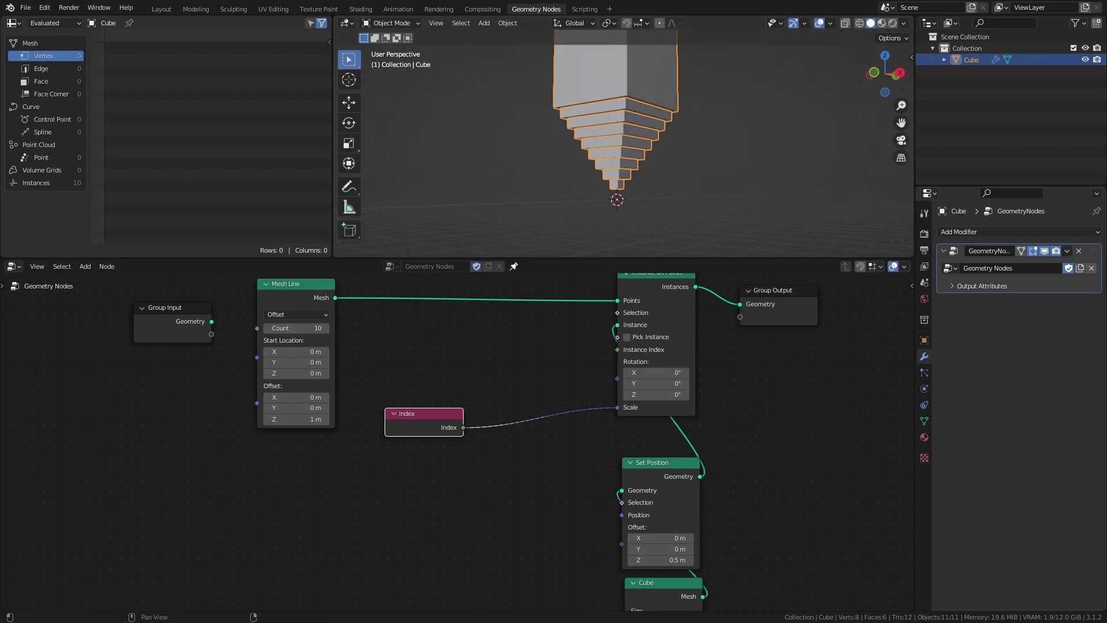
# Inspect the instances' data in the spreadsheet and save the file.
pyautogui.click(49, 182)
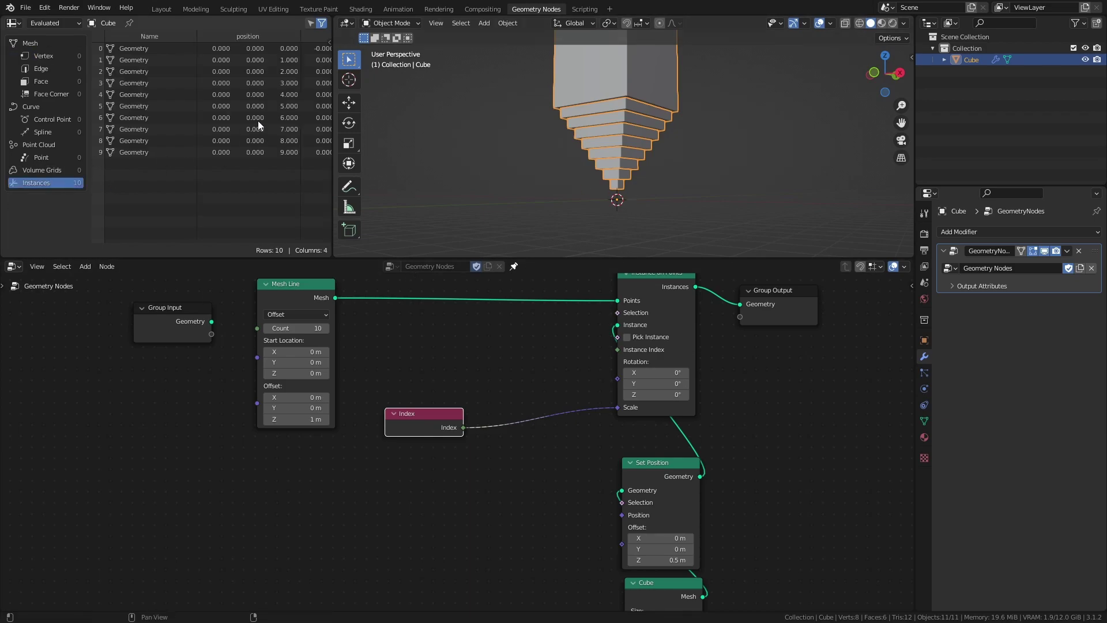
pyautogui.moveTo(333, 123); pyautogui.dragTo(538, 125)
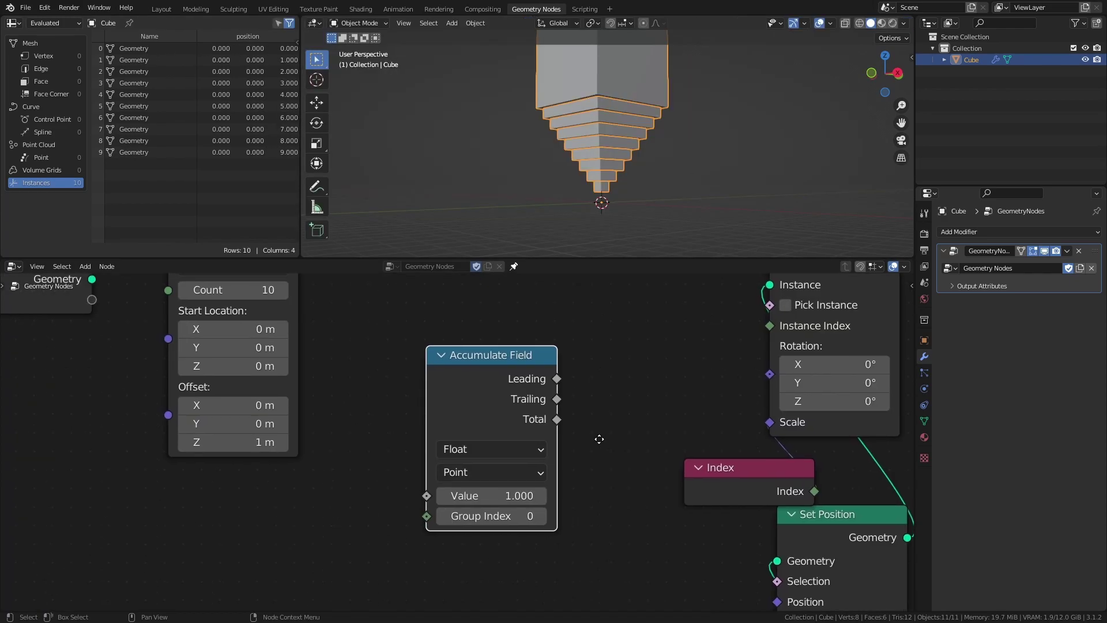
pyautogui.scroll(2, 625, 412)
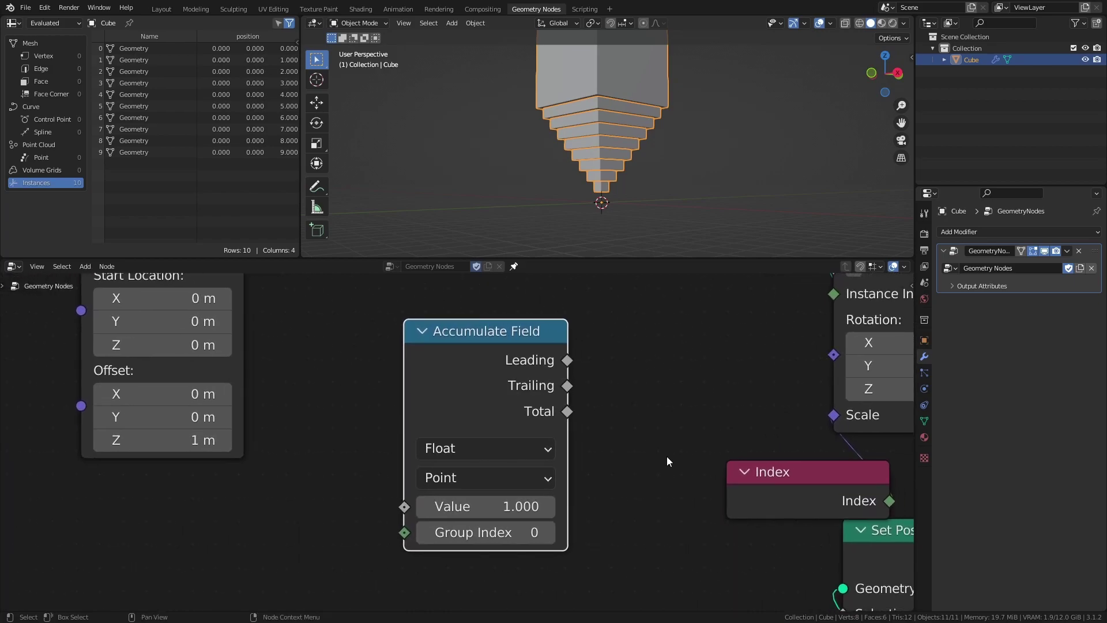
pyautogui.hotkey('ctrl', 's')
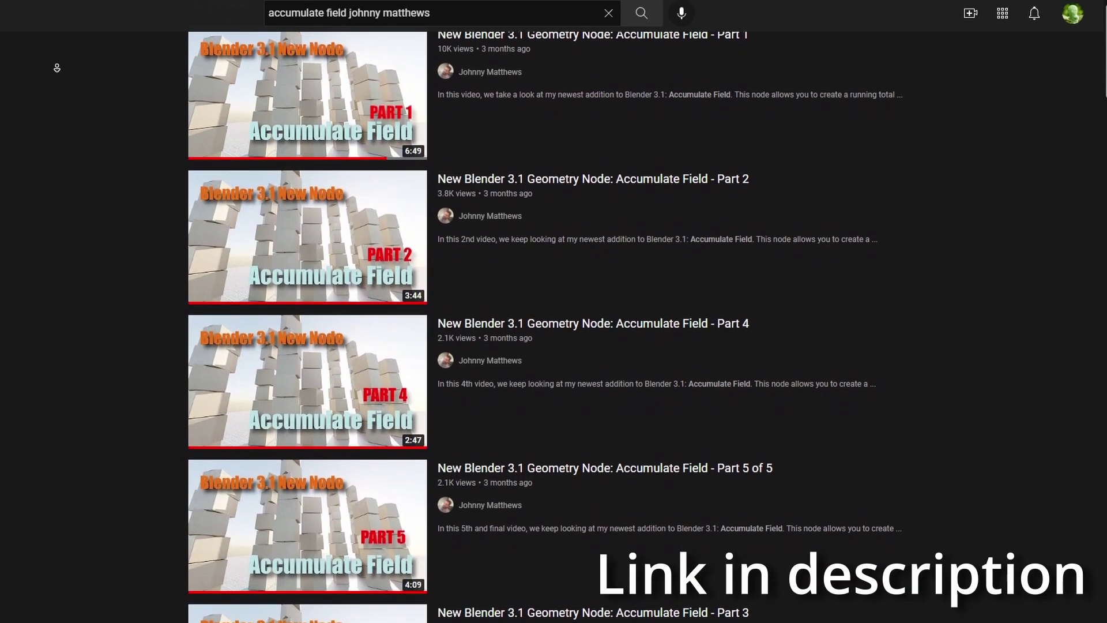
pyautogui.scroll(-1, 554, 323)
pyautogui.scroll(-1, 56, 69)
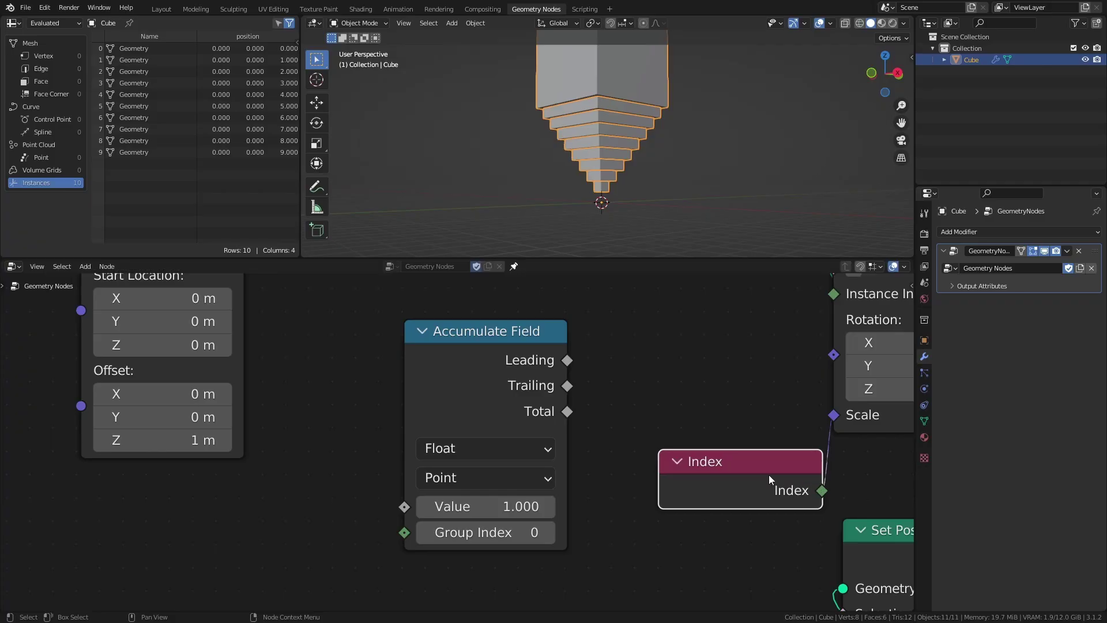
# Duplicate the Index node and connect the copy to the Value input of the Accumulate Field node.
pyautogui.hotkey('shift', 'd')
pyautogui.click(248, 516)
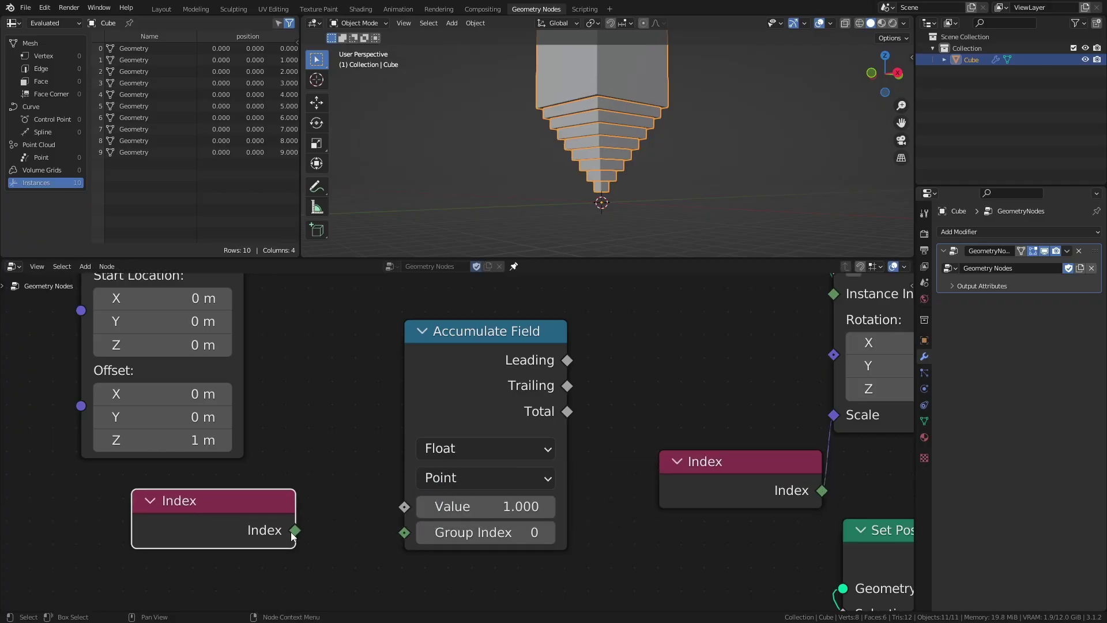
pyautogui.moveTo(295, 529); pyautogui.dragTo(404, 507)
# Preview the Accumulate Field's Leading output on the Mesh Line's mesh through a Viewer node, showing the vertex data in the spreadsheet.
pyautogui.keyDown('ctrl'); pyautogui.keyDown('shift'); pyautogui.click(535, 341); pyautogui.keyUp('shift'); pyautogui.keyUp('ctrl')
pyautogui.scroll(-3, 621, 376)
pyautogui.moveTo(621, 376); pyautogui.dragTo(610, 426, button='middle')
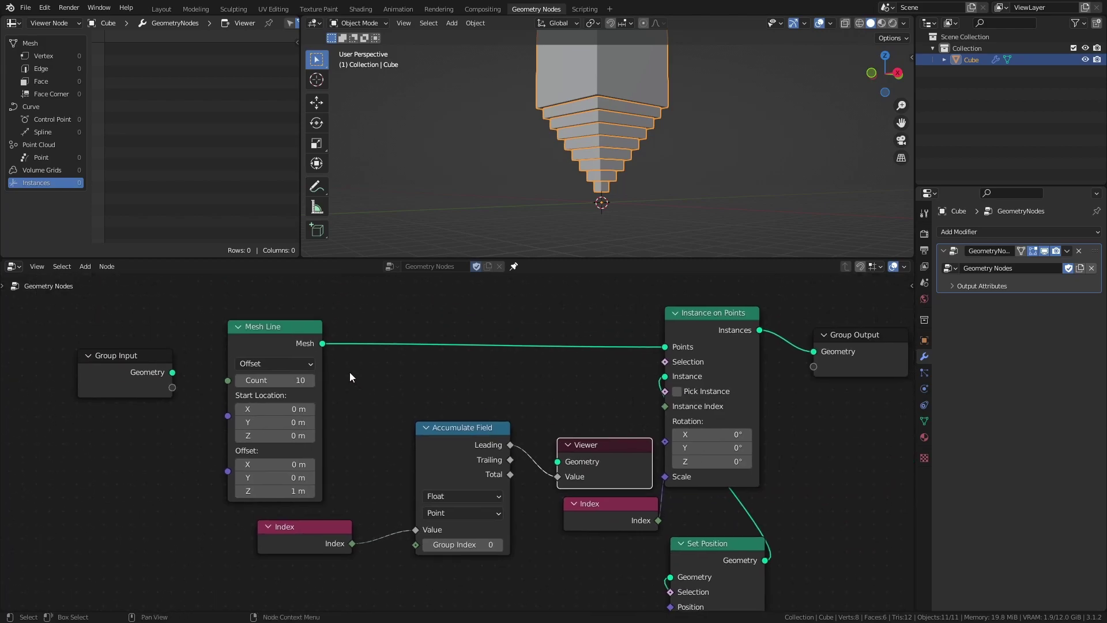
pyautogui.moveTo(322, 343); pyautogui.dragTo(557, 461)
pyautogui.moveTo(425, 434); pyautogui.dragTo(421, 459)
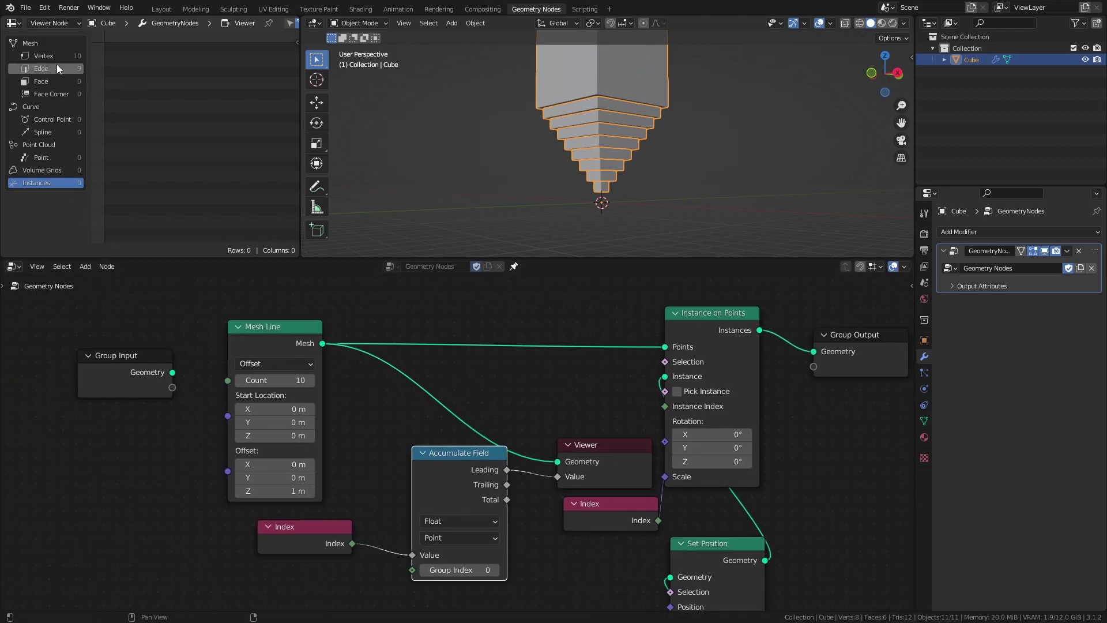
pyautogui.click(53, 54)
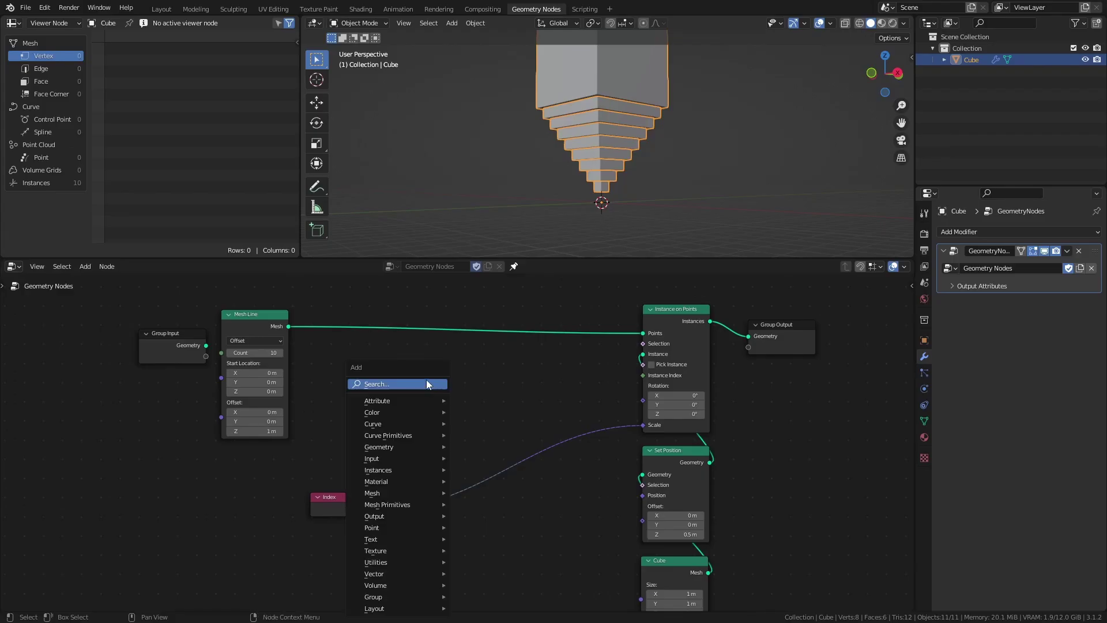
# Insert a Set Position node between the Mesh Line and Instance on Points nodes.
pyautogui.write('set po')
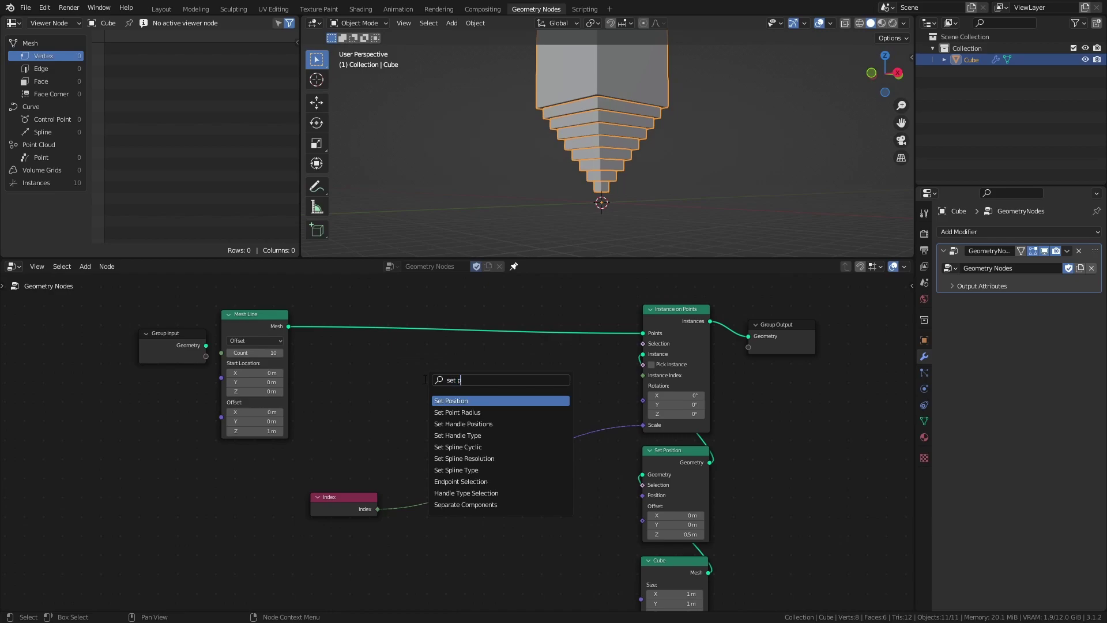
pyautogui.click(457, 398)
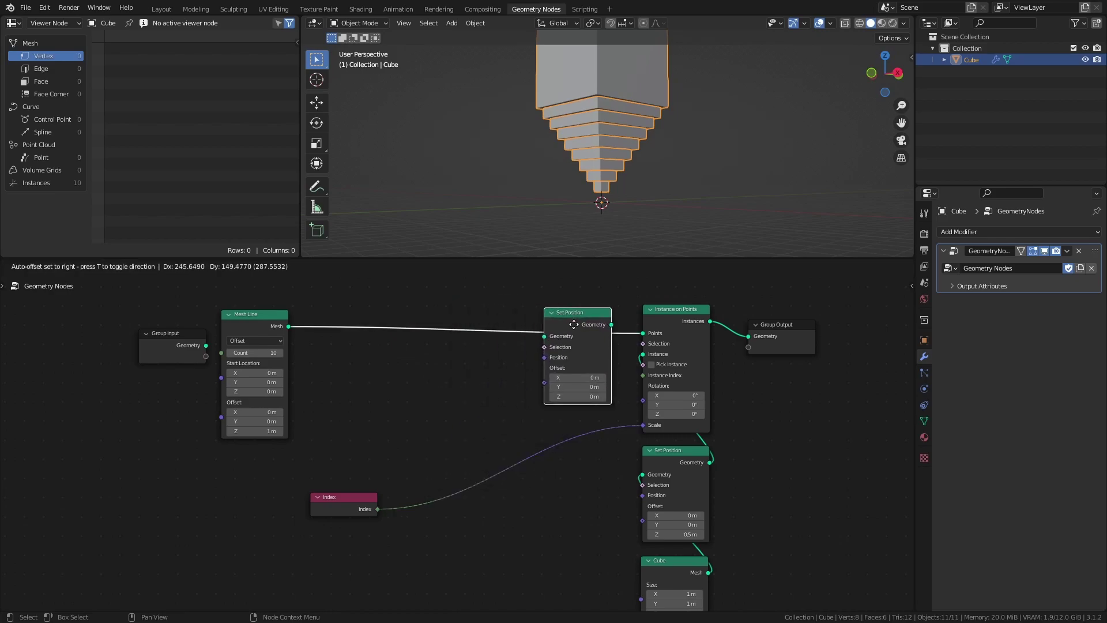
pyautogui.click(567, 326)
# Add an Accumulate Field node and a Combine XYZ node between the Mesh Line and the new Set Position node.
pyautogui.hotkey('shift', 'a')
pyautogui.write('acc')
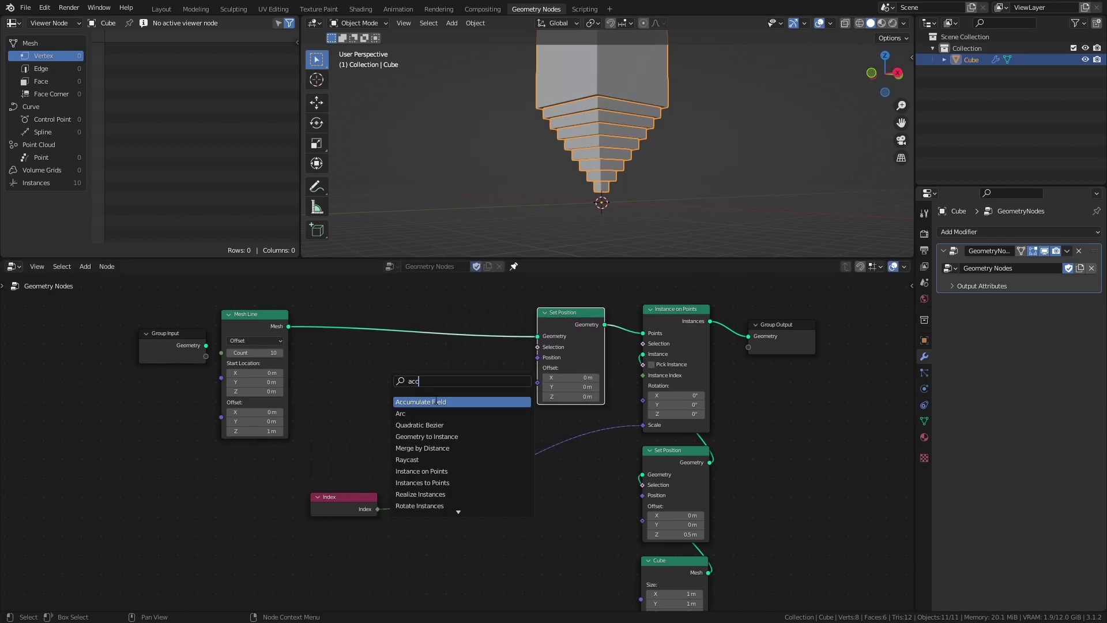
pyautogui.click(436, 401)
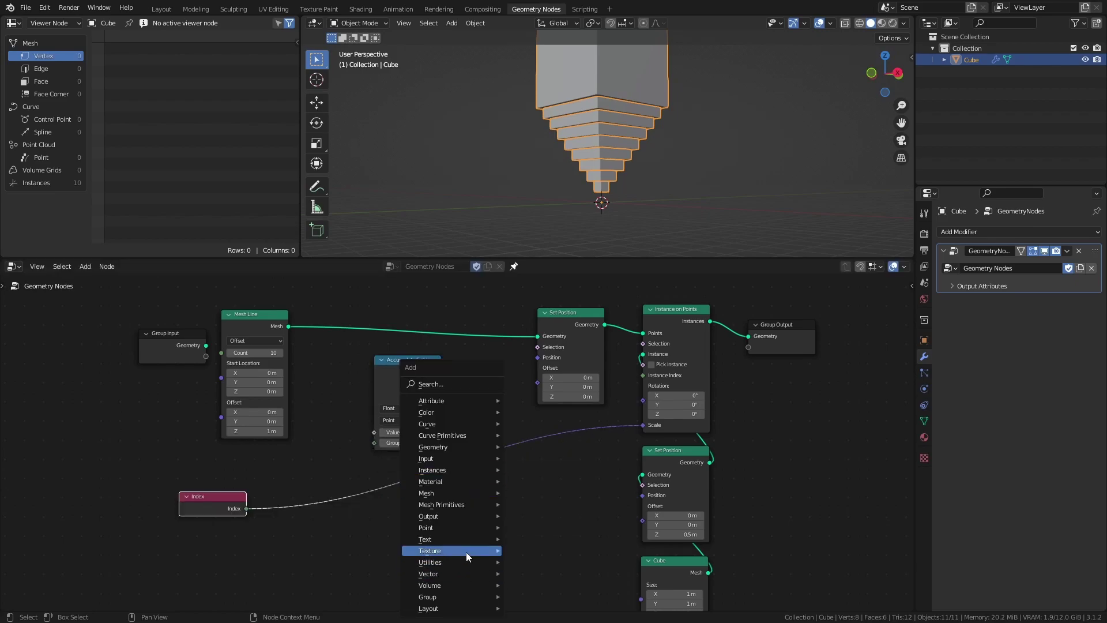
pyautogui.moveTo(457, 573)
pyautogui.click(562, 528)
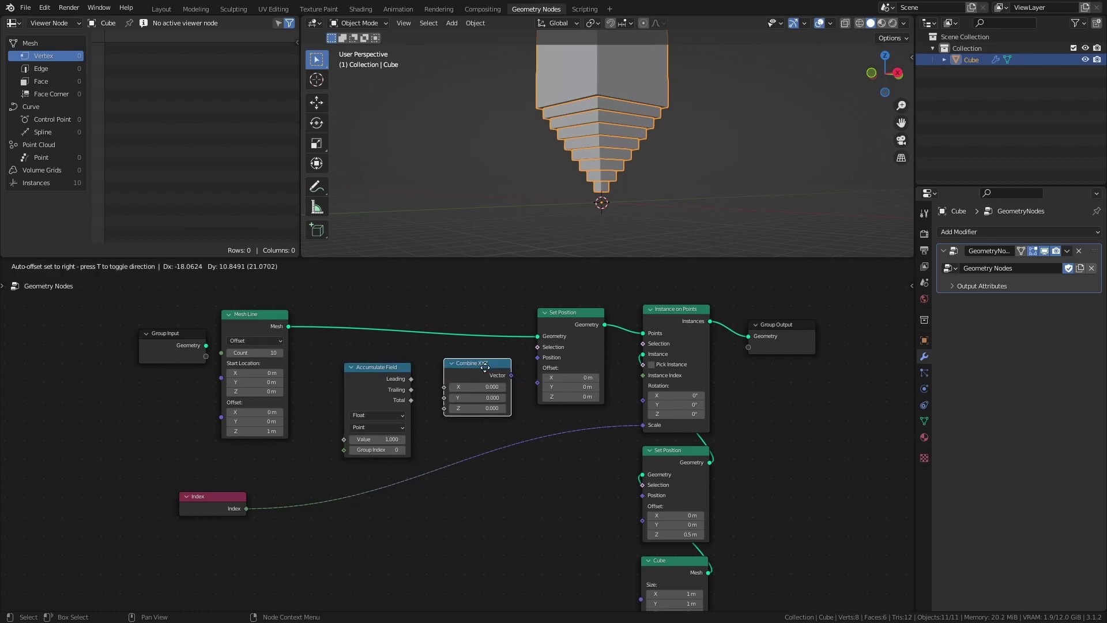
pyautogui.click(481, 364)
# Route the Index through the Accumulate Field's Trailing output and Combine XYZ's Z into the Position input of the Mesh Line's Set Position node.
pyautogui.moveTo(245, 510); pyautogui.dragTo(344, 440)
pyautogui.scroll(2, 430, 495)
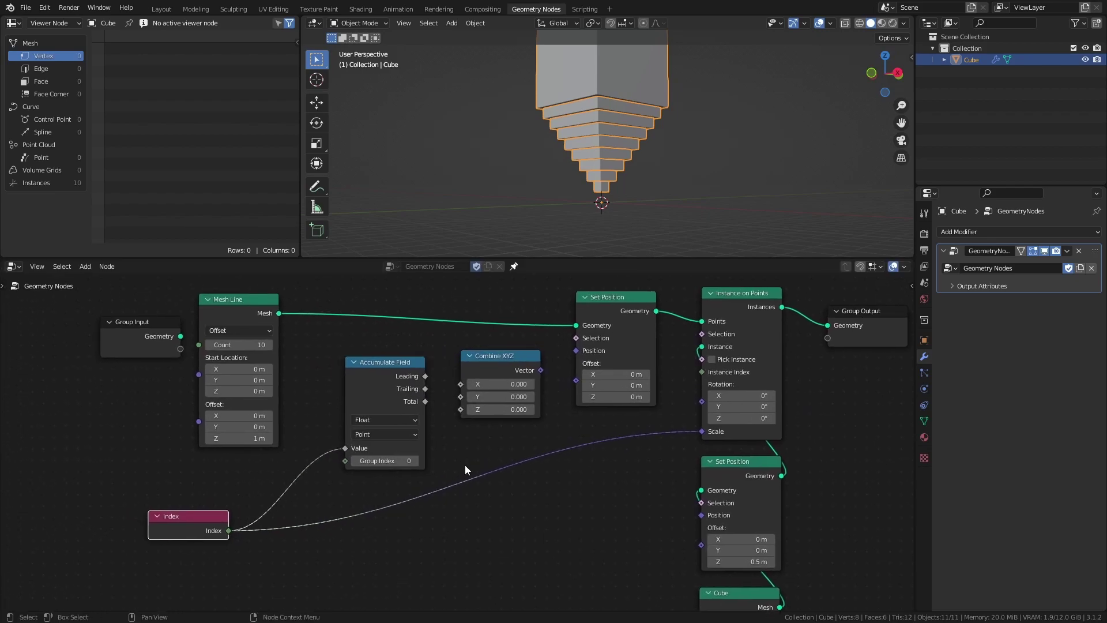
pyautogui.moveTo(425, 390); pyautogui.dragTo(462, 409)
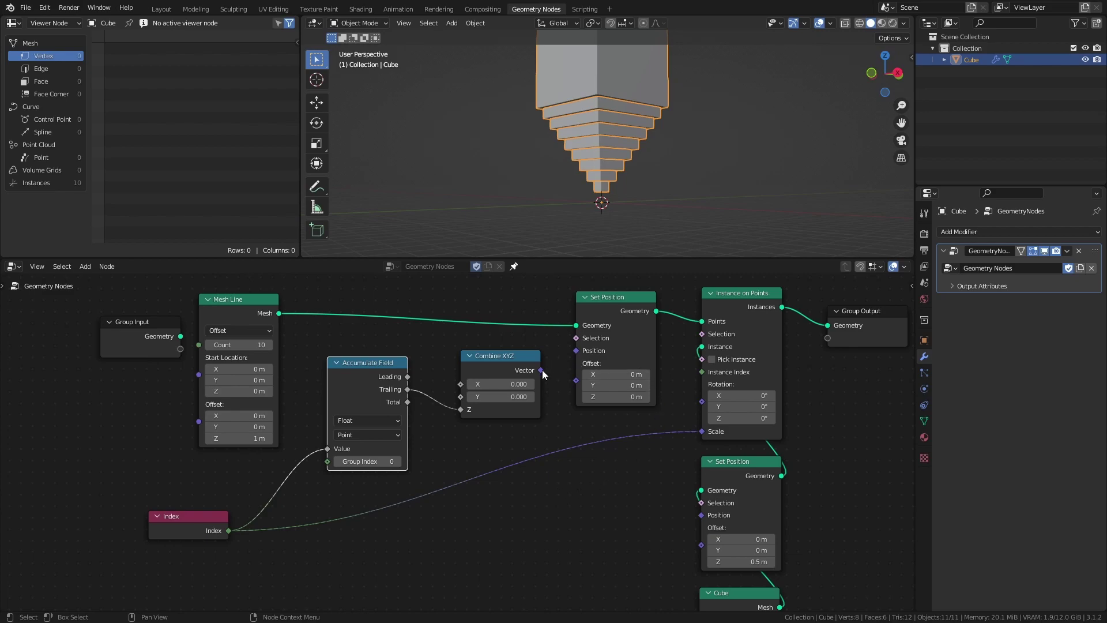
pyautogui.moveTo(541, 371); pyautogui.dragTo(576, 351)
pyautogui.moveTo(587, 210); pyautogui.dragTo(690, 197, button='middle')
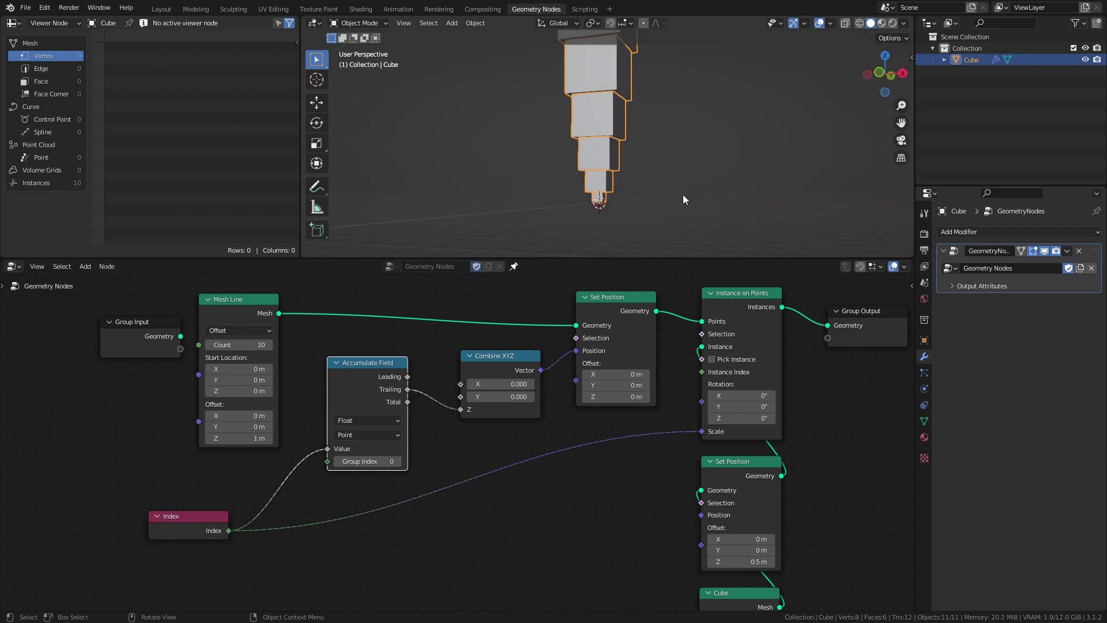
# Examine the cube stack in X-ray shading and from the front to check how the cubes sit on each other, and save the file.
pyautogui.hotkey('alt', 'z')
pyautogui.moveTo(511, 196); pyautogui.dragTo(547, 203, button='middle')
pyautogui.hotkey('alt', 'z')
pyautogui.moveTo(654, 199)
pyautogui.mouseDown(button='middle')
pyautogui.moveTo(620, 175)
pyautogui.moveTo(625, 185)
pyautogui.moveTo(677, 172)
pyautogui.moveTo(695, 110)
pyautogui.moveTo(652, 206)
pyautogui.moveTo(664, 168)
pyautogui.moveTo(714, 145)
pyautogui.moveTo(704, 154)
pyautogui.mouseUp(button='middle')
pyautogui.hotkey('ctrl', 's')
pyautogui.moveTo(663, 175)
pyautogui.mouseDown(button='middle')
pyautogui.moveTo(681, 165)
pyautogui.moveTo(668, 175)
pyautogui.mouseUp(button='middle')
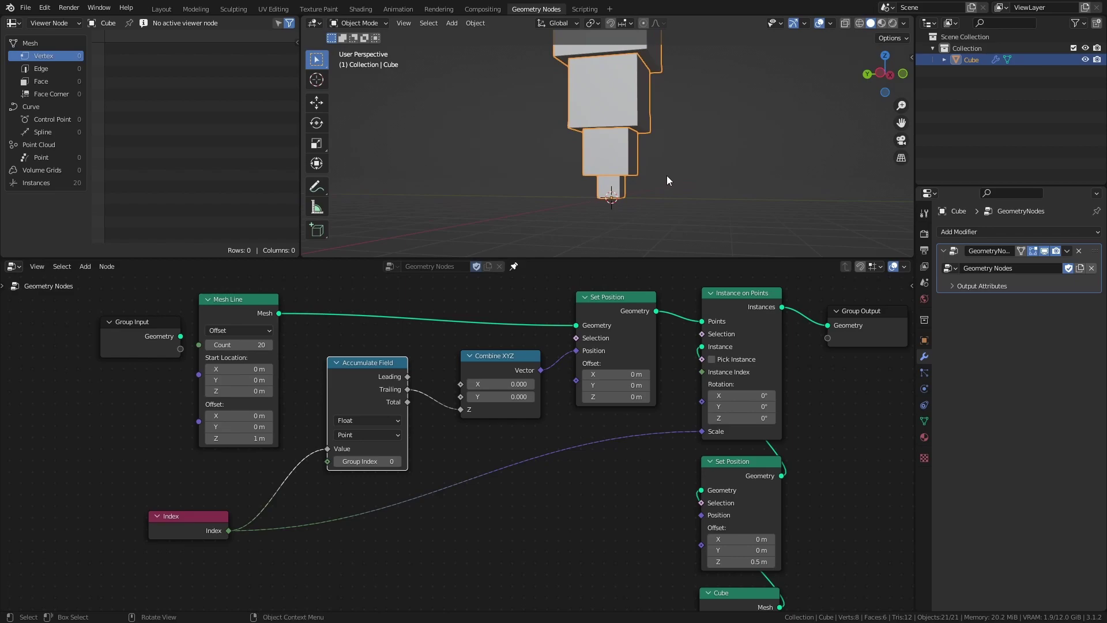
pyautogui.press('KP_1')
pyautogui.scroll(5, 667, 175)
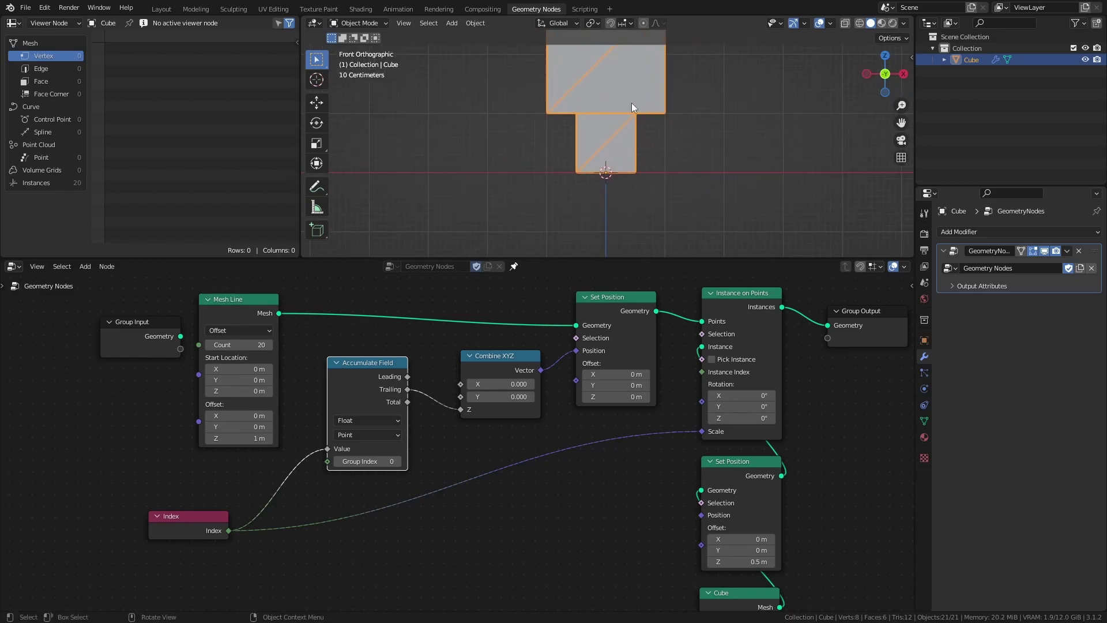
pyautogui.scroll(3, 647, 181)
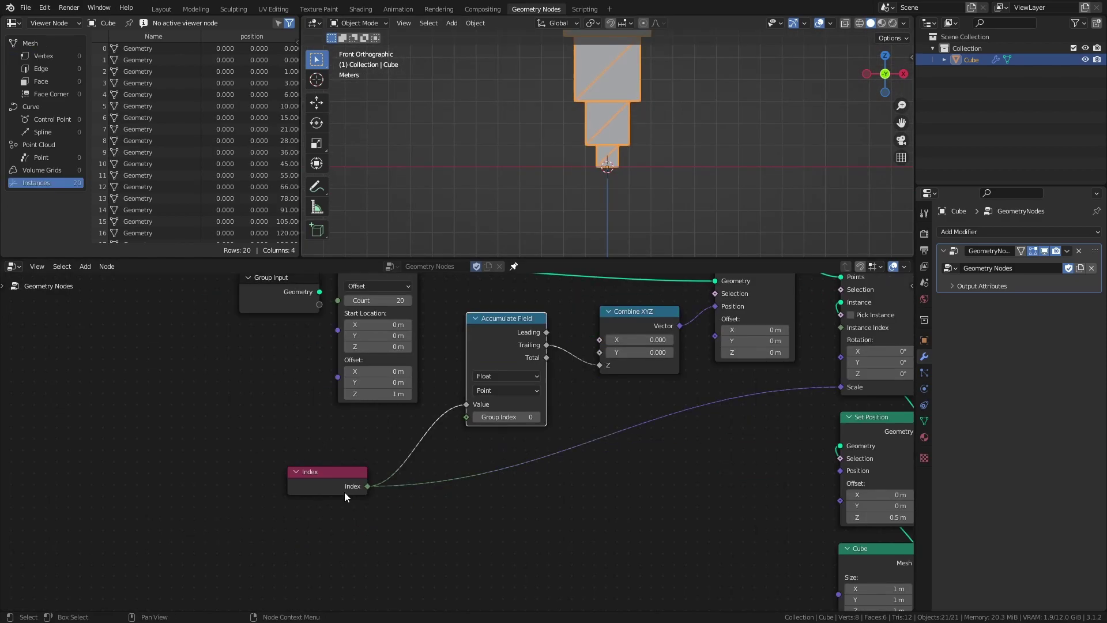
# Add a reroute across the Index node's two output links and move the Index node away to make room.
pyautogui.moveTo(345, 493); pyautogui.dragTo(274, 507)
pyautogui.keyDown('shift'); pyautogui.moveTo(398, 434); pyautogui.dragTo(450, 543, button='right'); pyautogui.keyUp('shift')
pyautogui.moveTo(288, 500); pyautogui.dragTo(216, 499)
# Insert a Math node set to Add between the Index and the reroute, with its second value at 0.
pyautogui.hotkey('shift', 'a')
pyautogui.moveTo(263, 477)
pyautogui.click(346, 441)
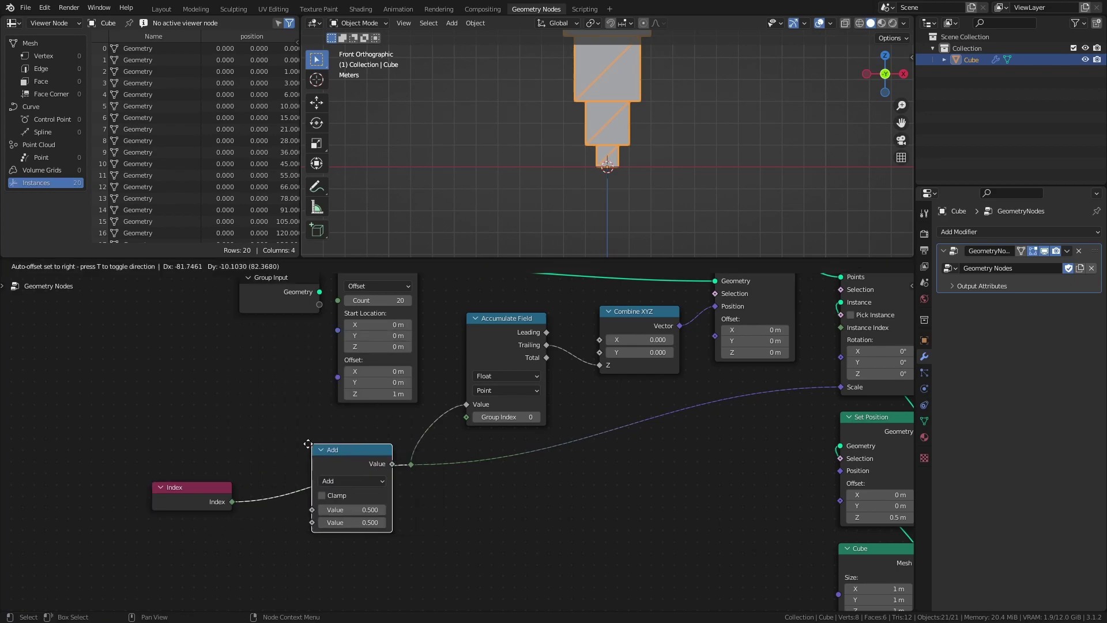
pyautogui.click(282, 440)
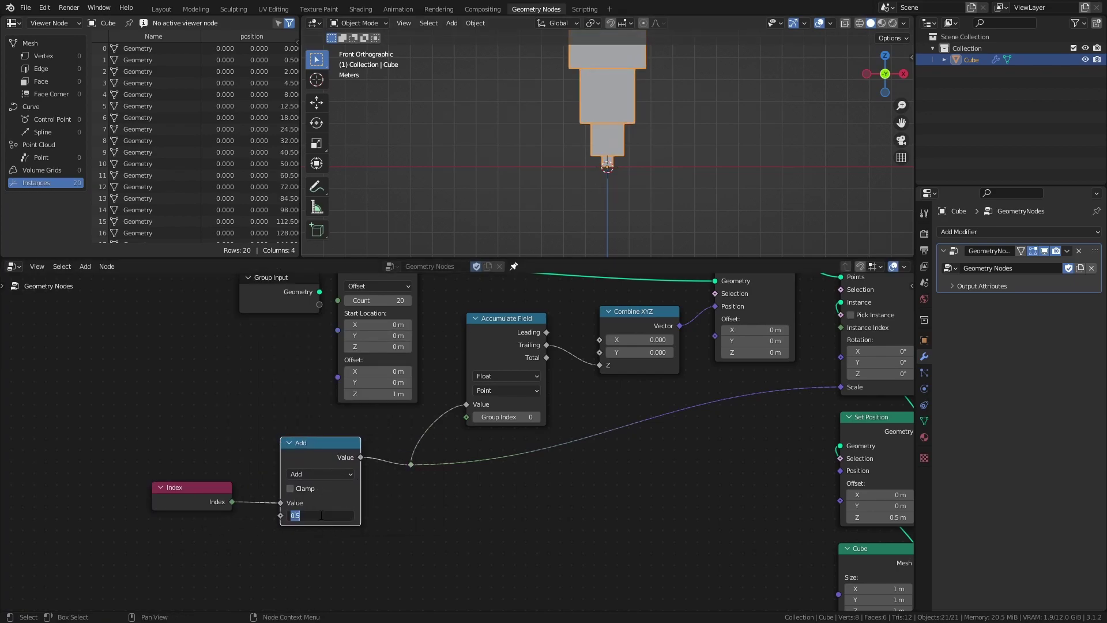
pyautogui.press('Return')
pyautogui.moveTo(314, 514)
pyautogui.mouseDown()
pyautogui.moveTo(372, 513)
pyautogui.moveTo(314, 514)
pyautogui.mouseUp()
pyautogui.scroll(4, 467, 525)
pyautogui.click(390, 442)
pyautogui.press('g')
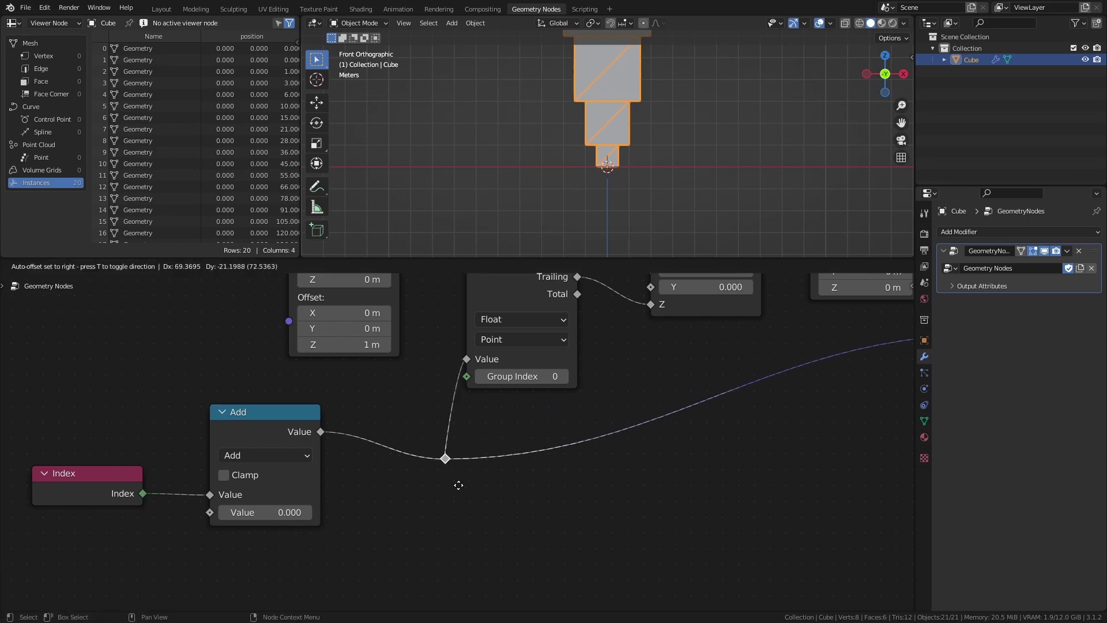
pyautogui.rightClick(427, 469)
pyautogui.keyDown('ctrl'); pyautogui.moveTo(603, 425); pyautogui.dragTo(534, 500, button='middle'); pyautogui.keyUp('ctrl')
# Look up the Node Wrangler add-on in the Preferences, check whether it is enabled, and close the Preferences.
pyautogui.click(45, 8)
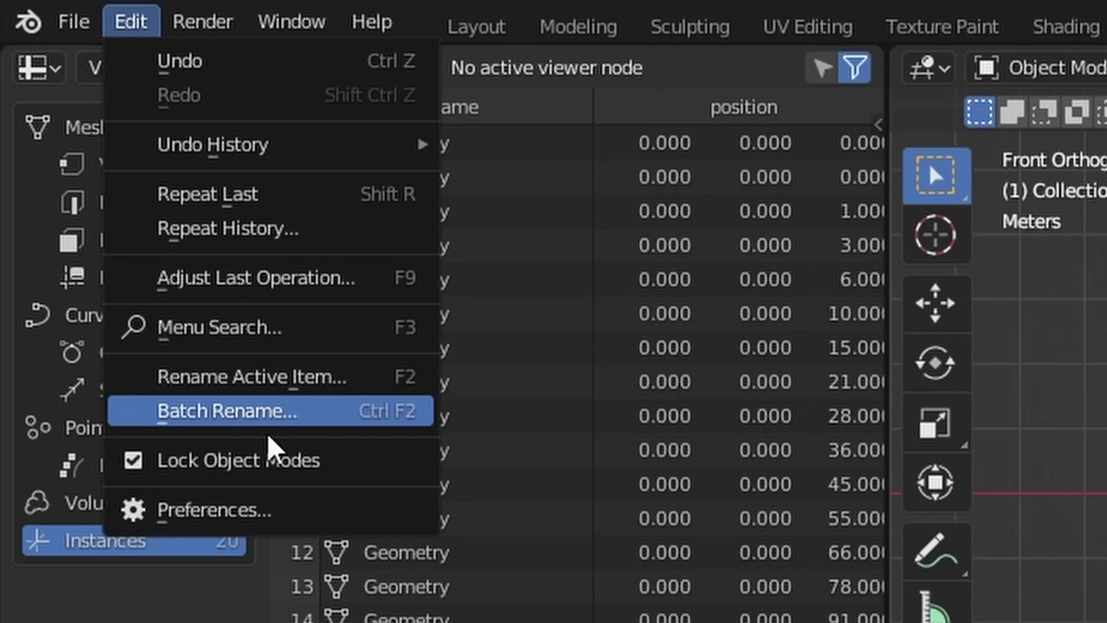
pyautogui.click(81, 169)
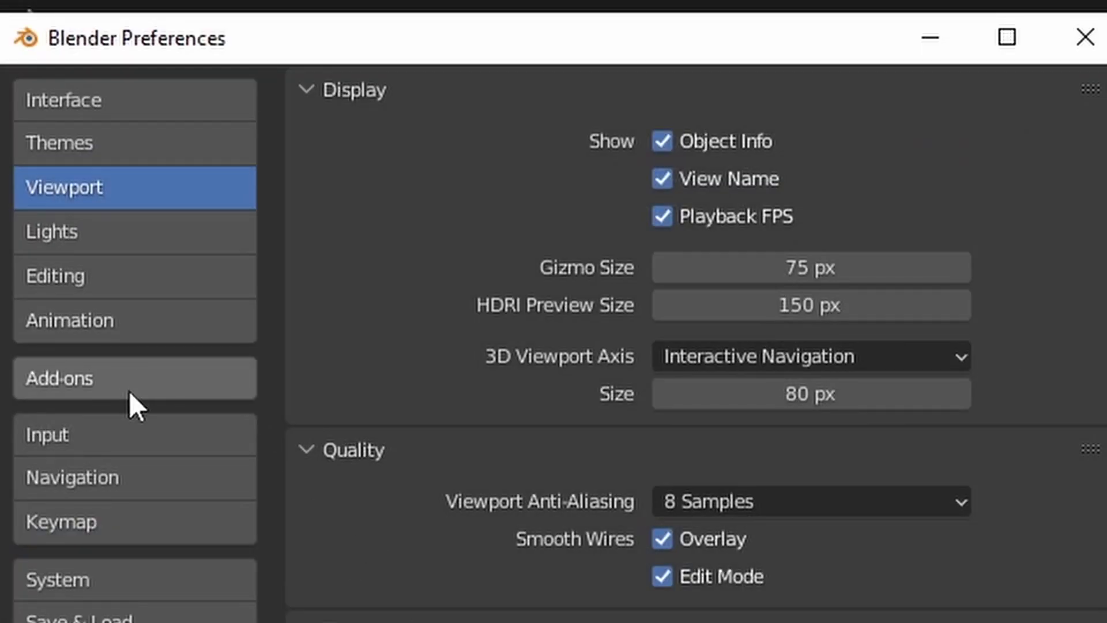
pyautogui.click(129, 391)
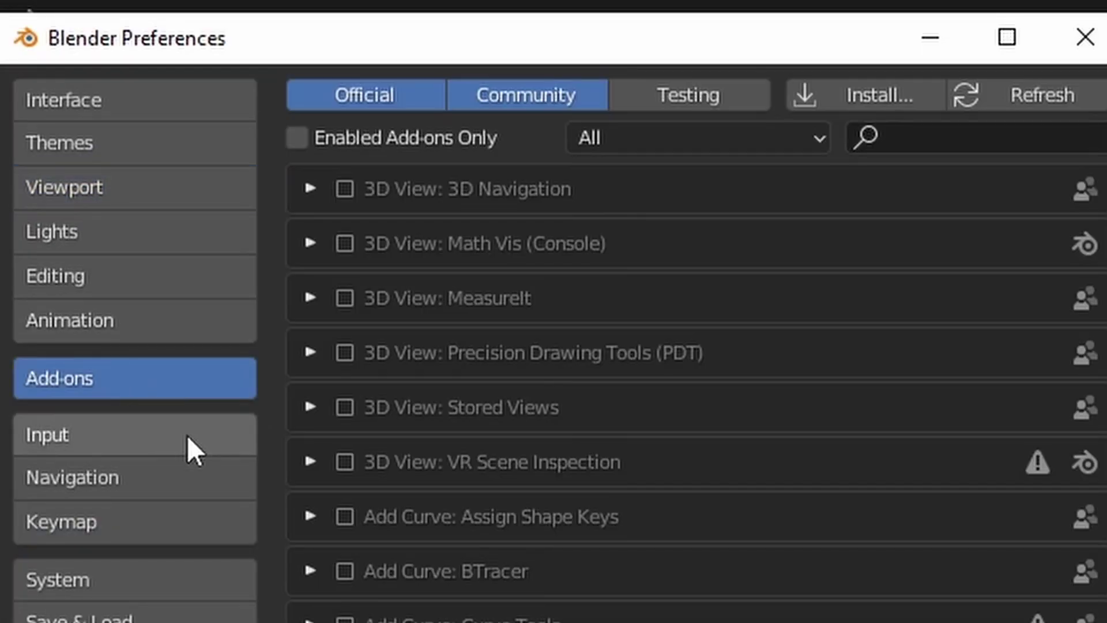
pyautogui.click(1000, 137)
pyautogui.write('node wr')
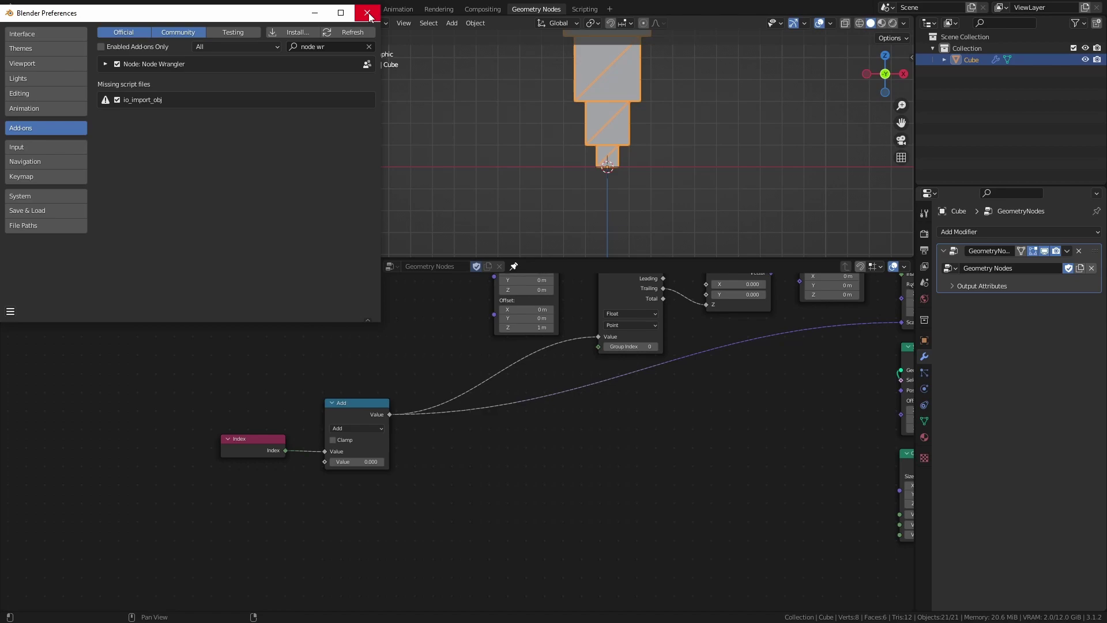
pyautogui.click(368, 13)
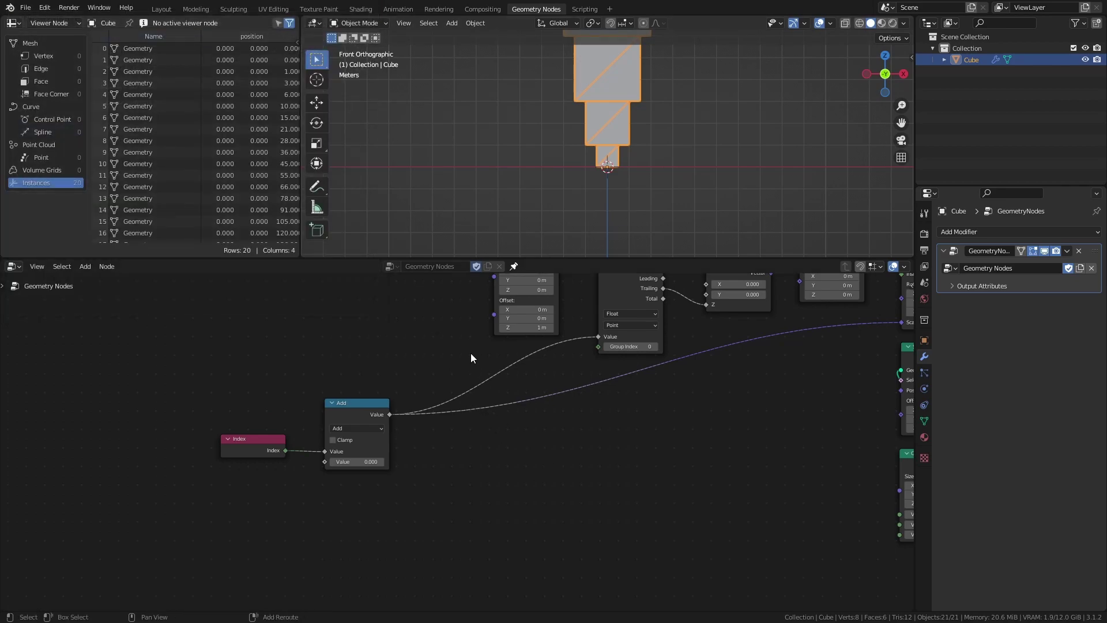
# Add a reroute across the two links leaving the Add node and save the file.
pyautogui.keyDown('shift'); pyautogui.moveTo(470, 353); pyautogui.dragTo(506, 446, button='right'); pyautogui.keyUp('shift')
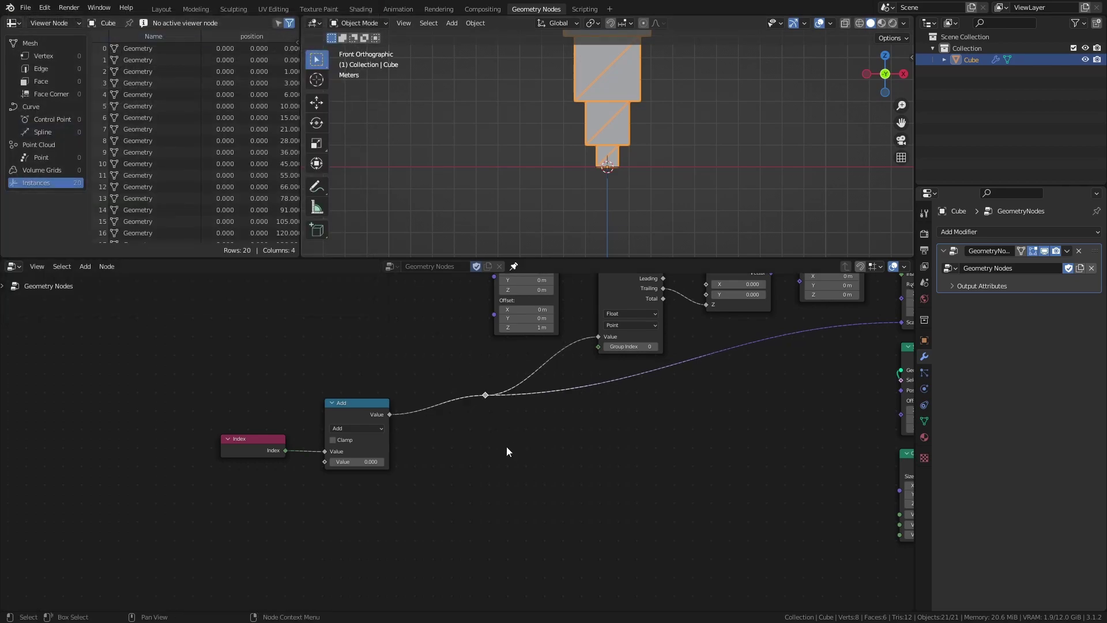
pyautogui.press('g')
pyautogui.press('Escape')
pyautogui.hotkey('ctrl', 's')
# Move the Index, Add and reroute nodes together closer to the Accumulate Field node.
pyautogui.moveTo(619, 448); pyautogui.dragTo(569, 465, button='middle')
pyautogui.moveTo(139, 402); pyautogui.dragTo(489, 538)
pyautogui.press('g')
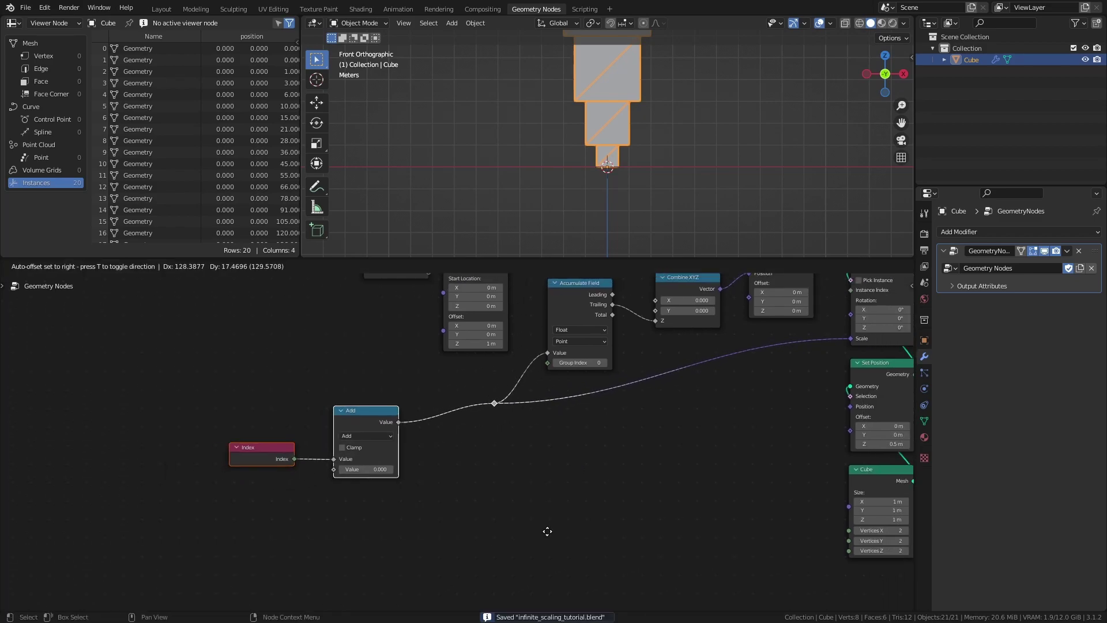
pyautogui.click(551, 525)
pyautogui.click(560, 493)
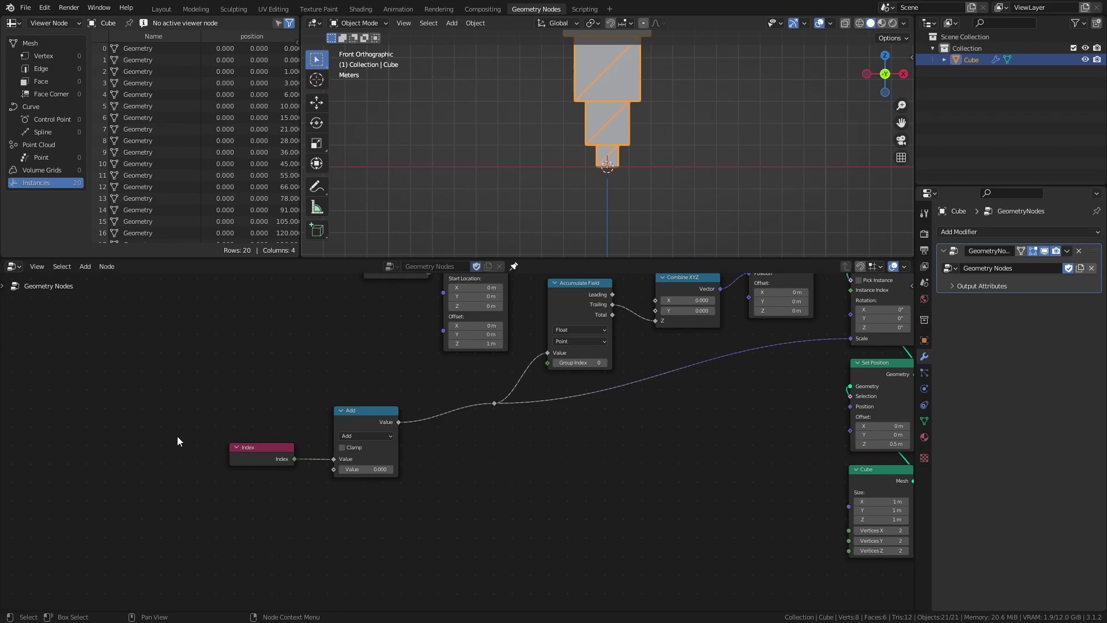
# Add a Scene Time node below the Index and connect its Seconds output to the Add node's second Value.
pyautogui.moveTo(355, 422); pyautogui.dragTo(419, 406)
pyautogui.hotkey('shift', 'a')
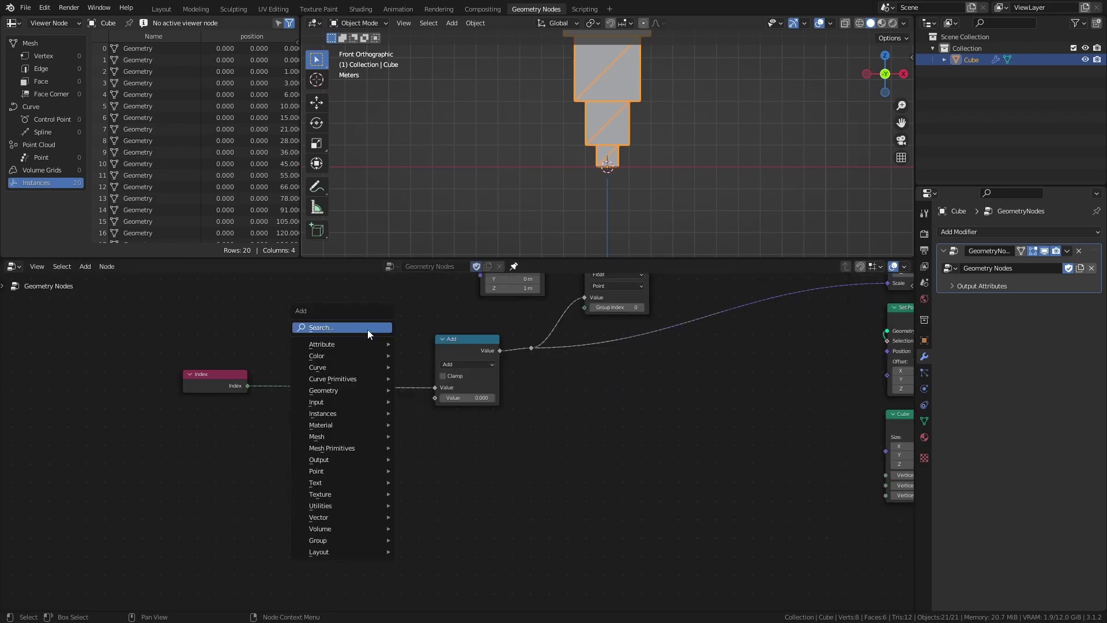
pyautogui.click(368, 330)
pyautogui.write('sce')
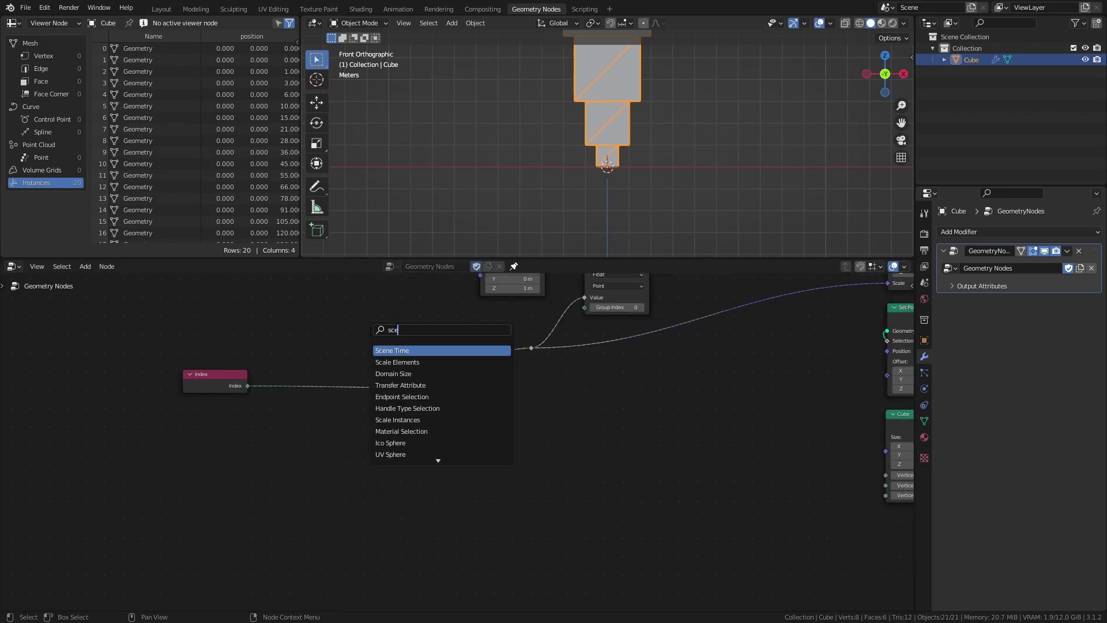
pyautogui.press('Return')
pyautogui.click(219, 456)
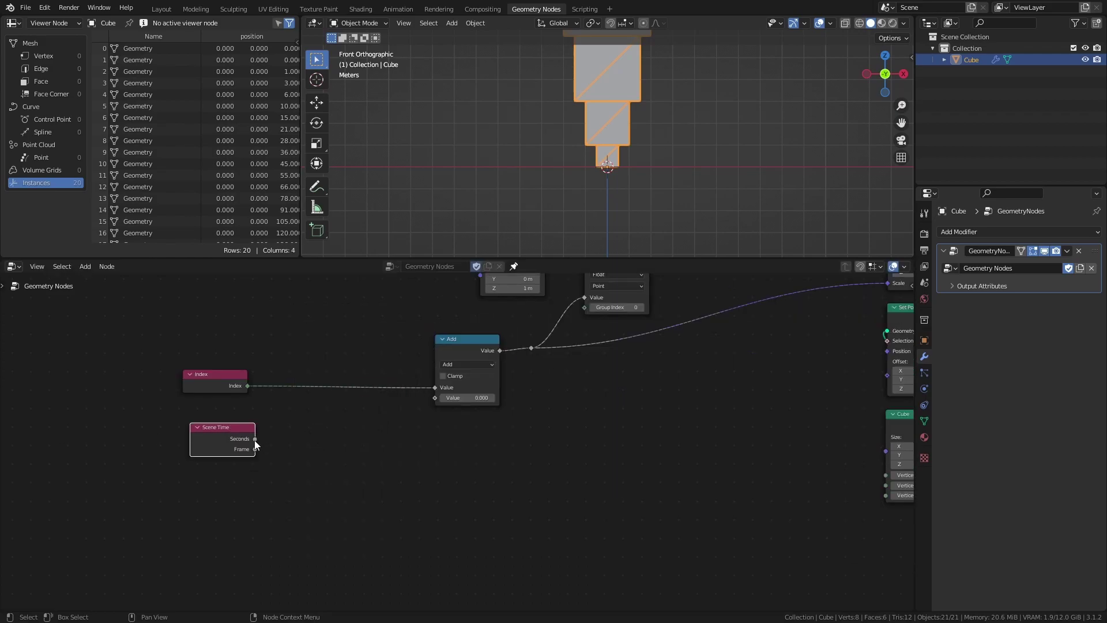
pyautogui.moveTo(254, 440); pyautogui.dragTo(445, 397)
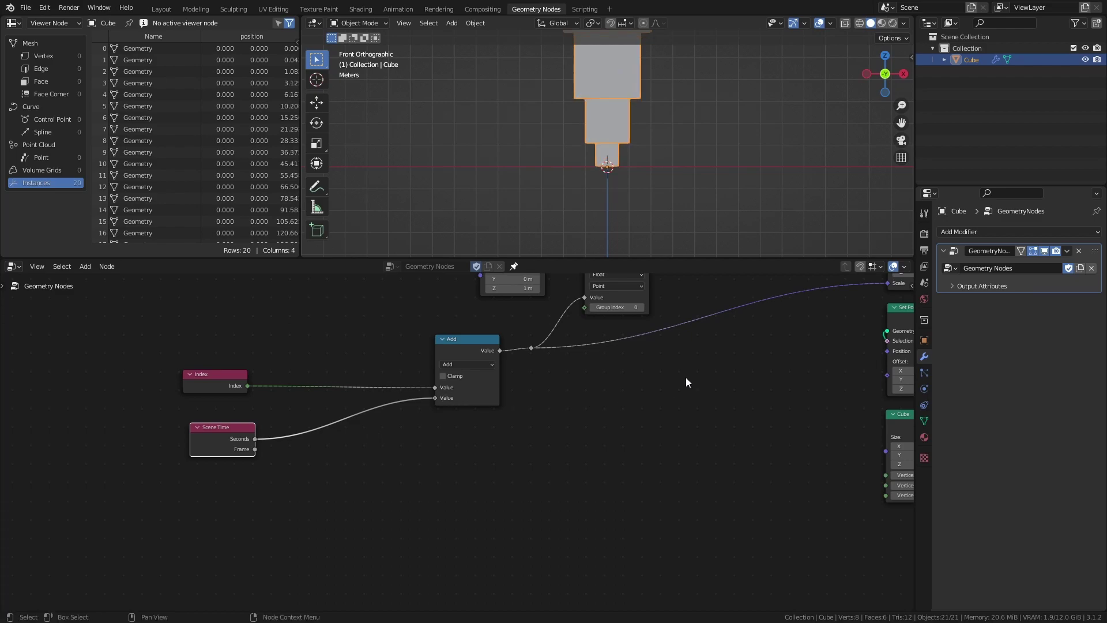
# Play the animation and orbit around the stack to examine how the cubes grow over time.
pyautogui.press('space')
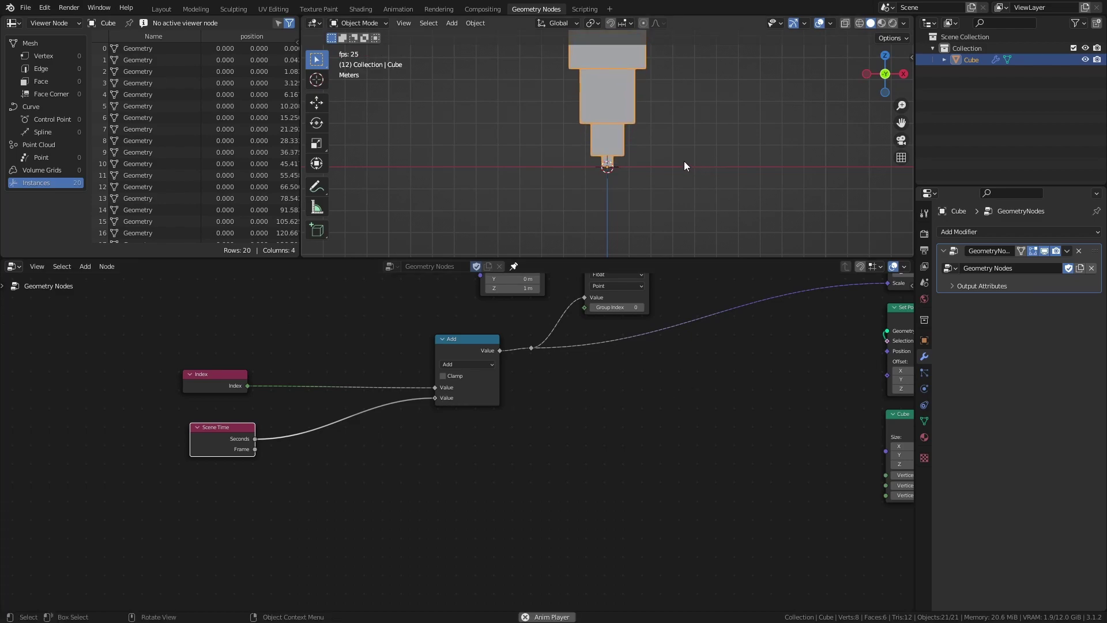
pyautogui.moveTo(684, 162); pyautogui.dragTo(691, 67, button='middle')
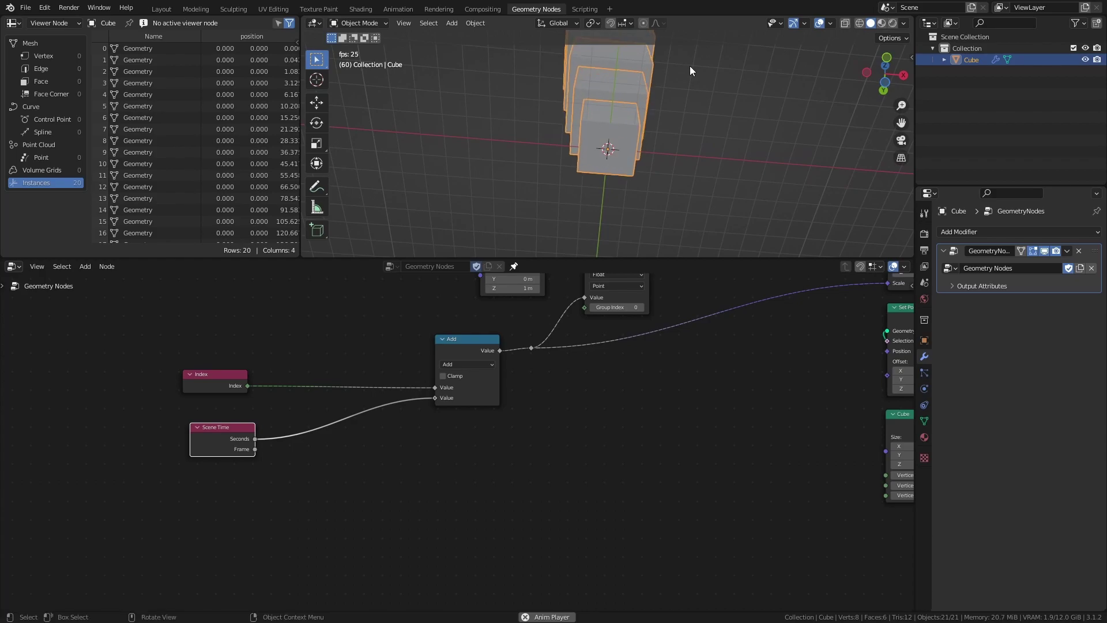
pyautogui.press('space')
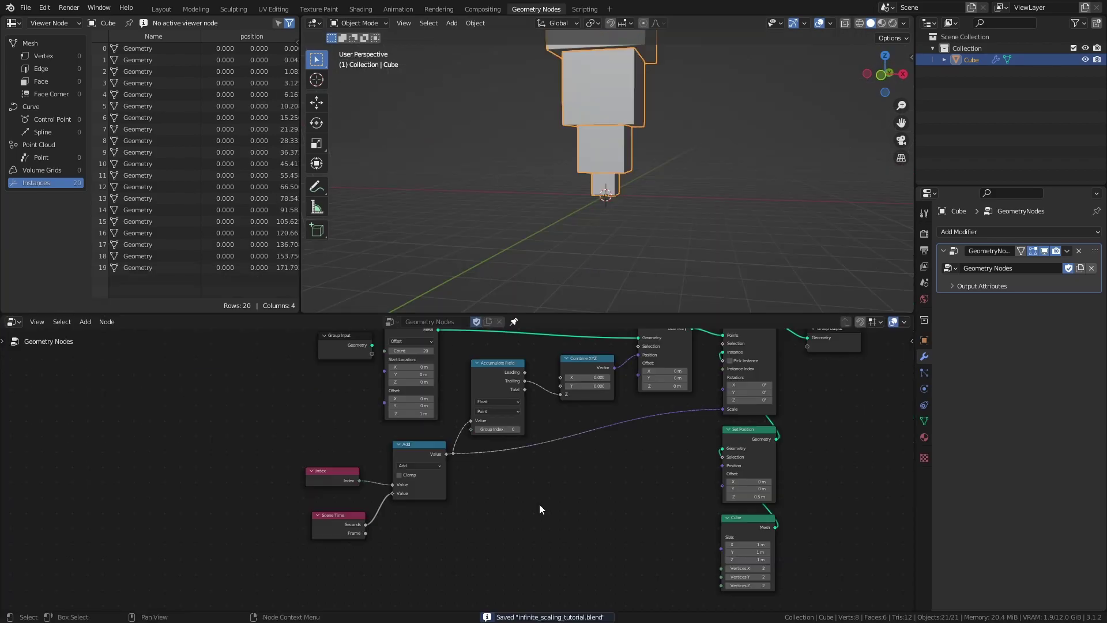
# Set the scene's frame rate to 60 fps and the end frame to 60.
pyautogui.click(925, 249)
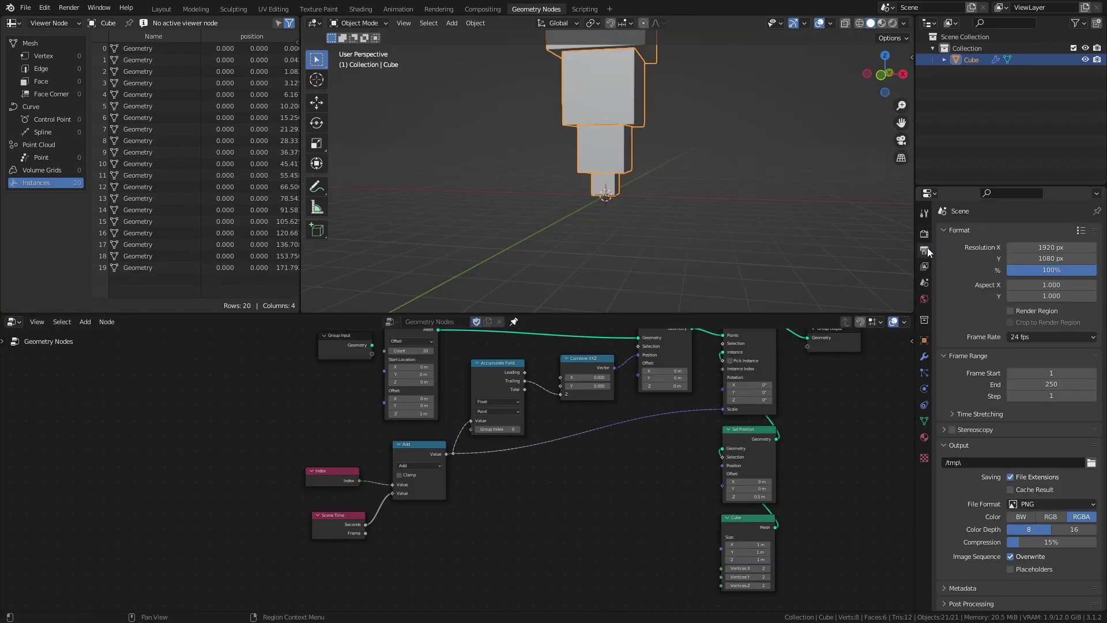
pyautogui.click(1060, 337)
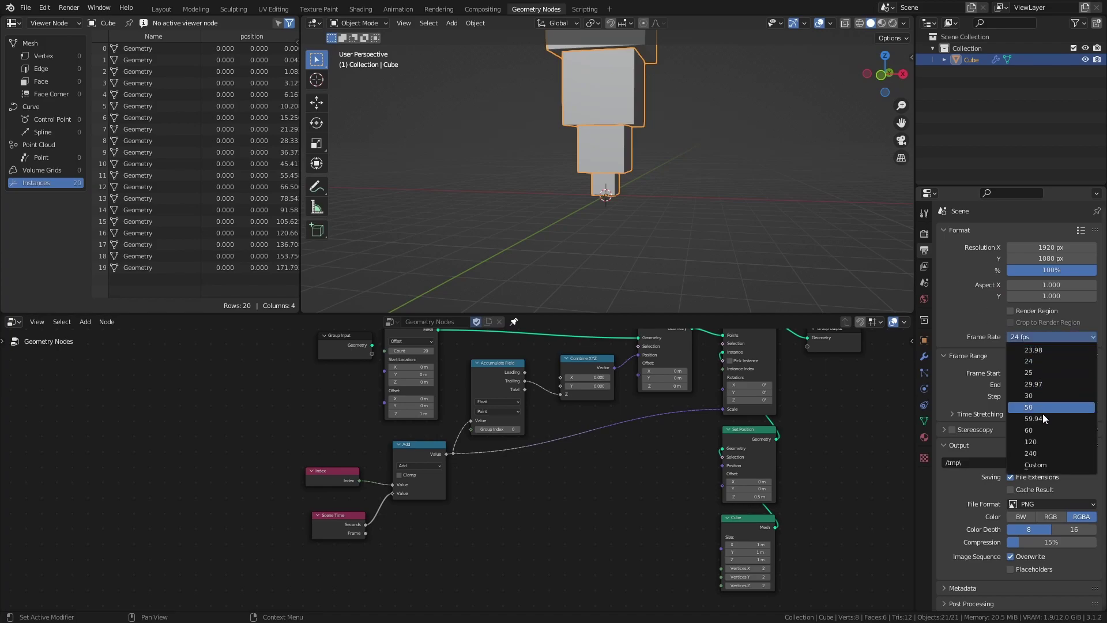
pyautogui.click(1042, 430)
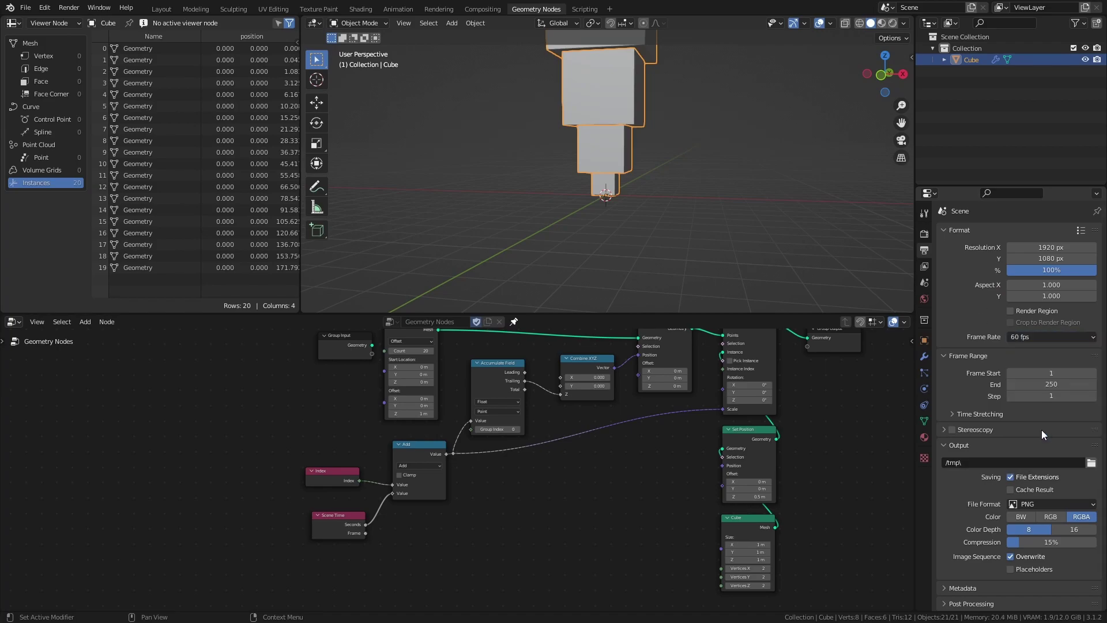
pyautogui.click(1073, 384)
pyautogui.write('60')
pyautogui.press('Return')
# Save the file and play the 60-frame animation, viewing the looping stack from another angle.
pyautogui.hotkey('ctrl', 's')
pyautogui.press('space')
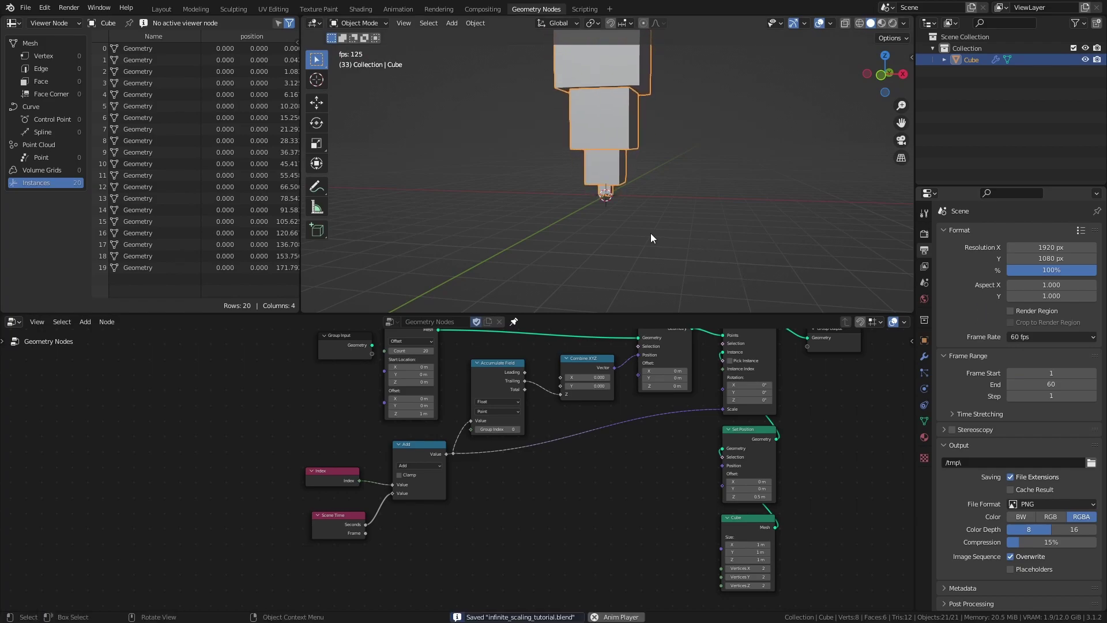
pyautogui.moveTo(630, 232); pyautogui.dragTo(529, 223, button='middle')
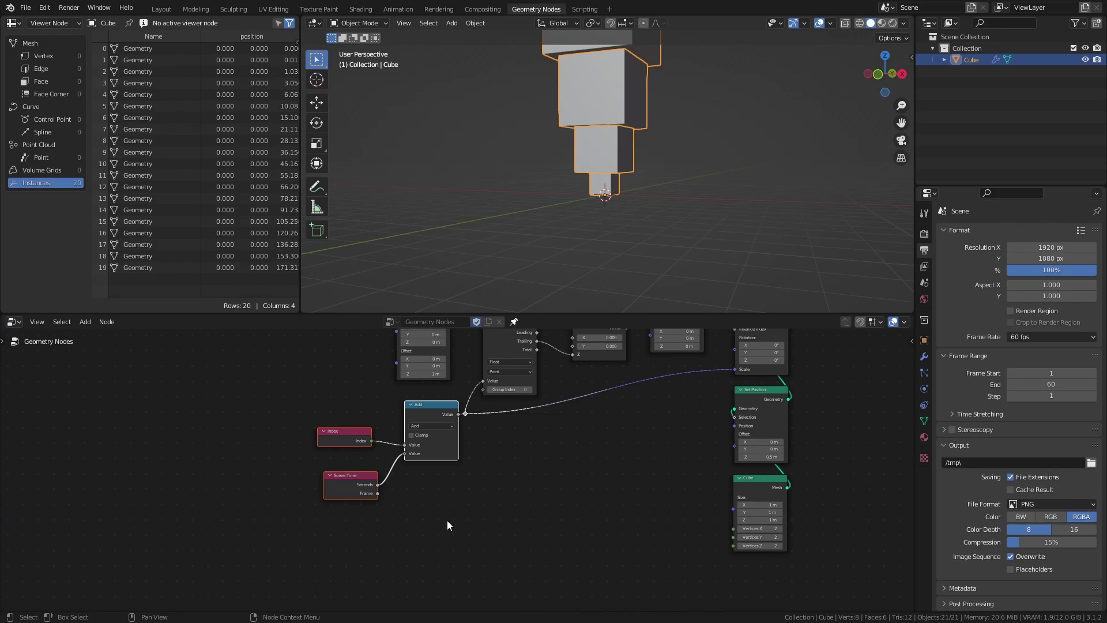
# Move the Index, Scene Time and Add nodes aside and insert a Math node between the Add node and the reroute.
pyautogui.moveTo(269, 393); pyautogui.dragTo(432, 530)
pyautogui.press('g')
pyautogui.click(316, 532)
pyautogui.moveTo(406, 504); pyautogui.dragTo(511, 489, button='middle')
pyautogui.click(510, 489)
pyautogui.hotkey('shift', 'a')
pyautogui.moveTo(465, 563)
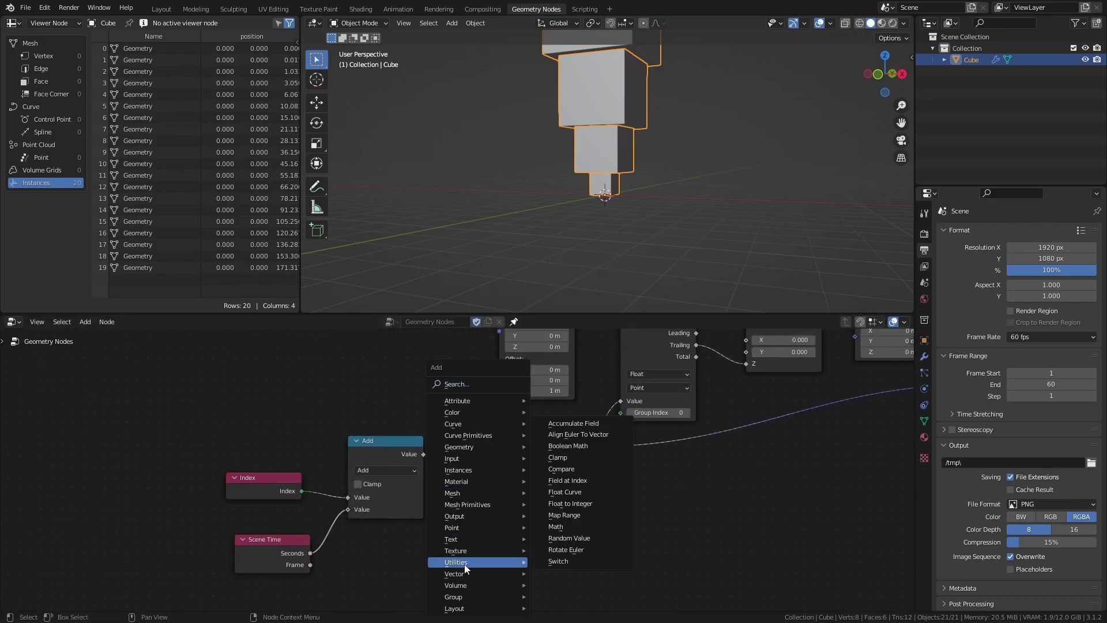
pyautogui.click(568, 526)
pyautogui.click(484, 431)
# Set the new Math node's operation to Power with an exponent of 2.
pyautogui.click(522, 469)
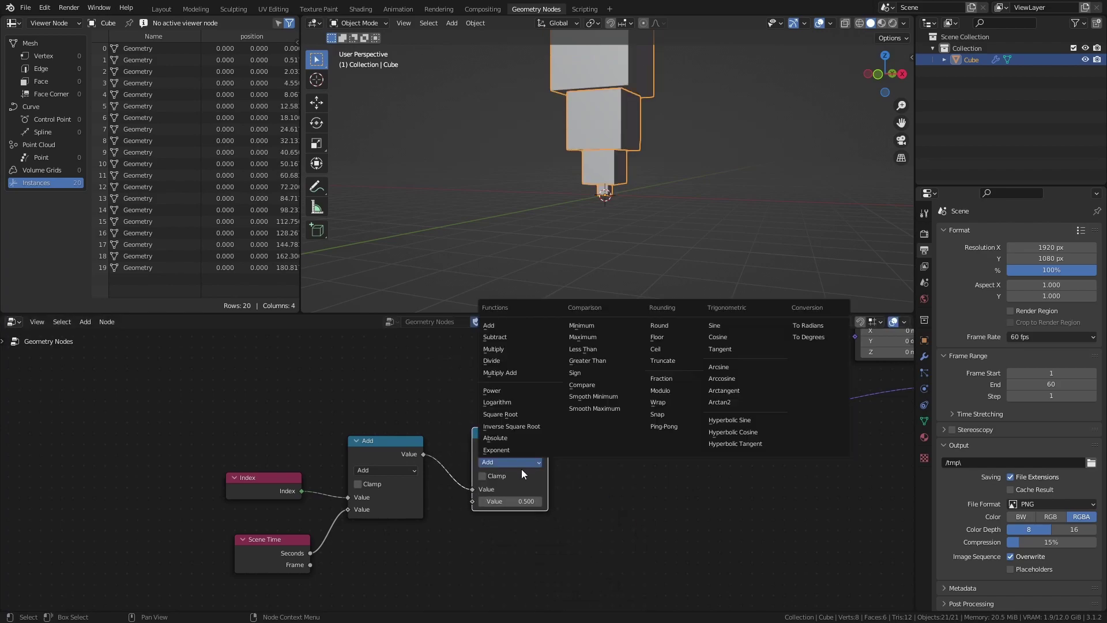
pyautogui.click(521, 384)
pyautogui.moveTo(537, 502); pyautogui.dragTo(512, 459, button='middle')
pyautogui.click(506, 459)
pyautogui.write('2')
pyautogui.press('Return')
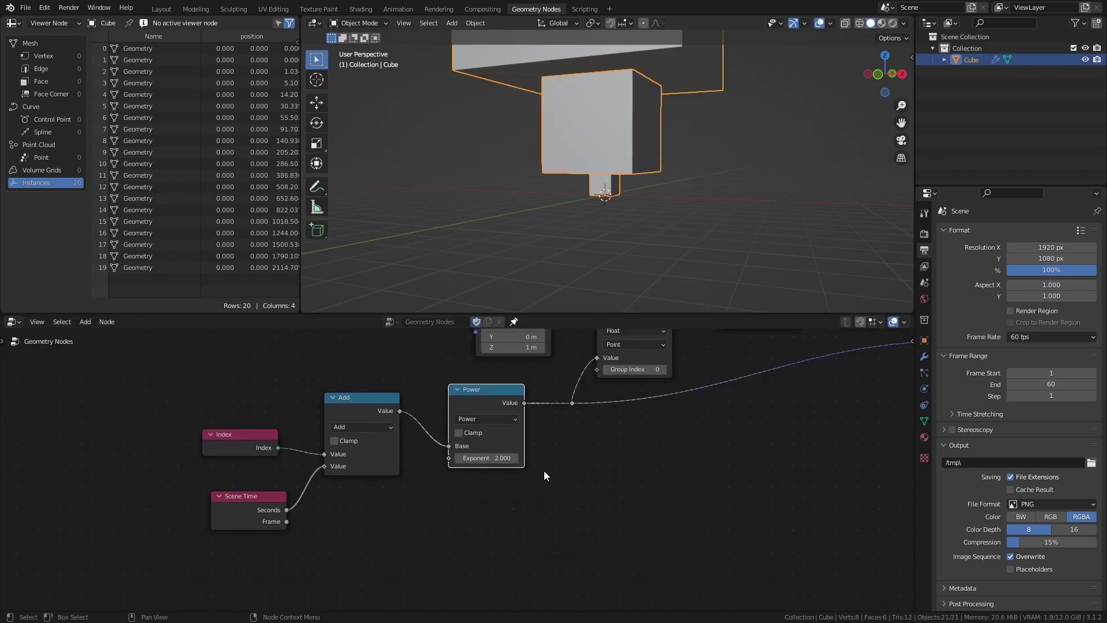
# Move the nodes up to Power aside and insert another Math node between the Power node and the reroute.
pyautogui.moveTo(545, 501); pyautogui.dragTo(225, 415)
pyautogui.press('g')
pyautogui.click(80, 424)
pyautogui.click(486, 445)
pyautogui.hotkey('shift', 'a')
pyautogui.moveTo(415, 431)
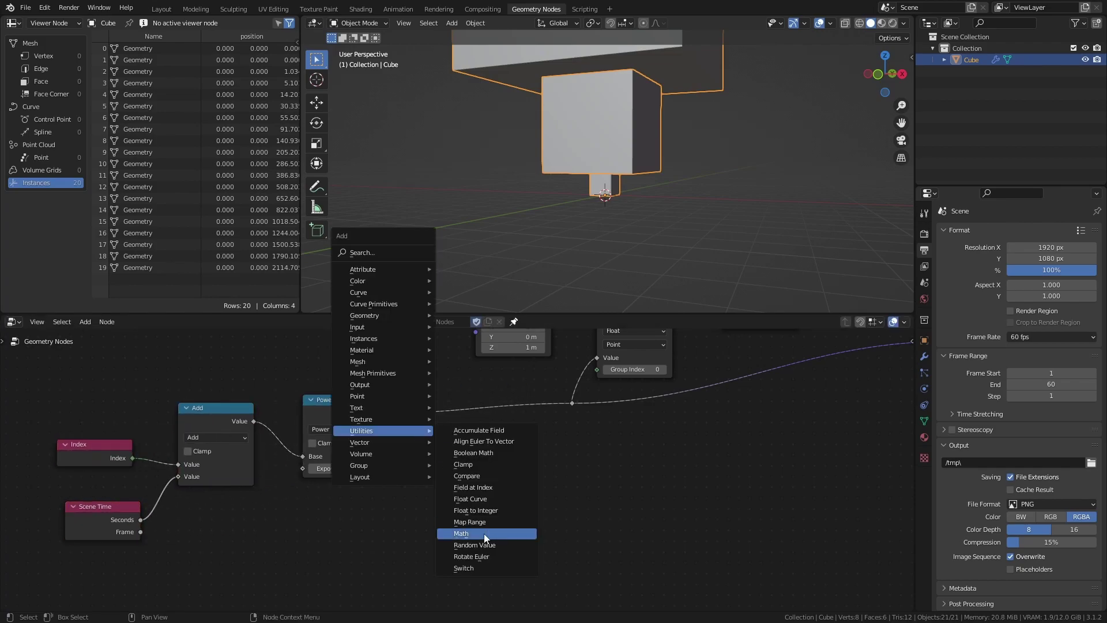
pyautogui.click(461, 534)
pyautogui.click(461, 410)
# Set the Math node after Power to Multiply with a value of 0.1.
pyautogui.click(462, 410)
pyautogui.click(458, 454)
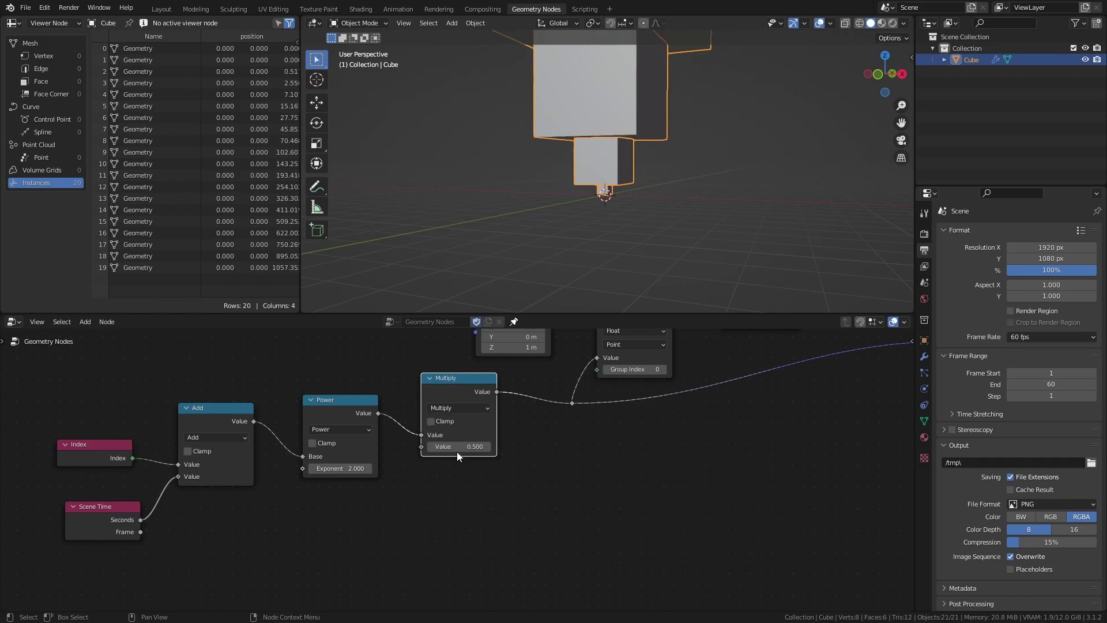
pyautogui.click(456, 450)
pyautogui.write('0.1')
pyautogui.press('Return')
# Save the file and play the animation in an enlarged 3D viewport, examining the growing stack from several angles.
pyautogui.moveTo(621, 248); pyautogui.dragTo(735, 195, button='middle')
pyautogui.hotkey('ctrl', 's')
pyautogui.press('space')
pyautogui.click(659, 129)
pyautogui.click(614, 157)
pyautogui.moveTo(628, 179); pyautogui.dragTo(440, 177, button='middle')
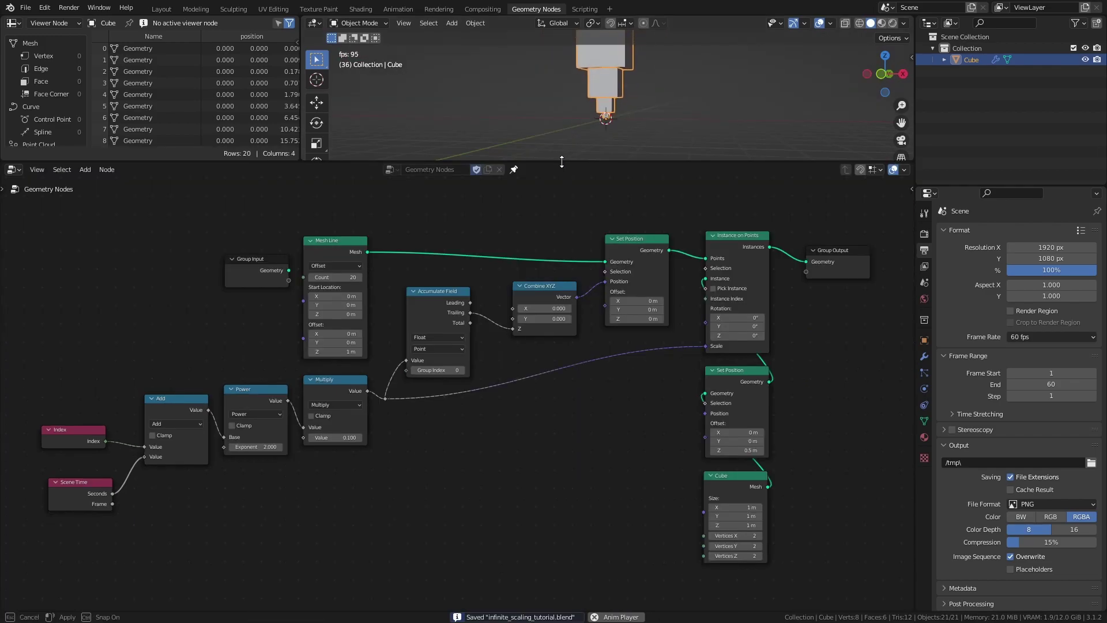
pyautogui.moveTo(562, 162); pyautogui.dragTo(579, 241)
pyautogui.moveTo(611, 152); pyautogui.dragTo(676, 173, button='middle')
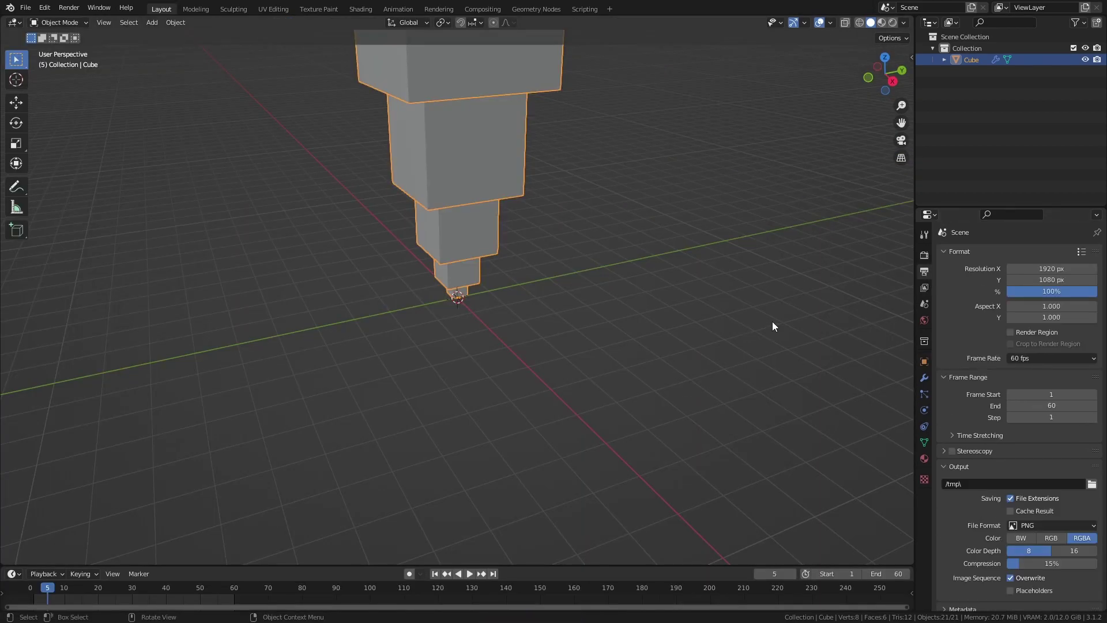
# Set the render output's horizontal resolution to 1080 px for a square image.
pyautogui.click(1051, 268)
pyautogui.write('1080')
pyautogui.press('Return')
# Add a camera to the scene at the base of the cube stack.
pyautogui.moveTo(795, 272); pyautogui.dragTo(522, 245, button='middle')
pyautogui.hotkey('shift', 'a')
pyautogui.moveTo(523, 247)
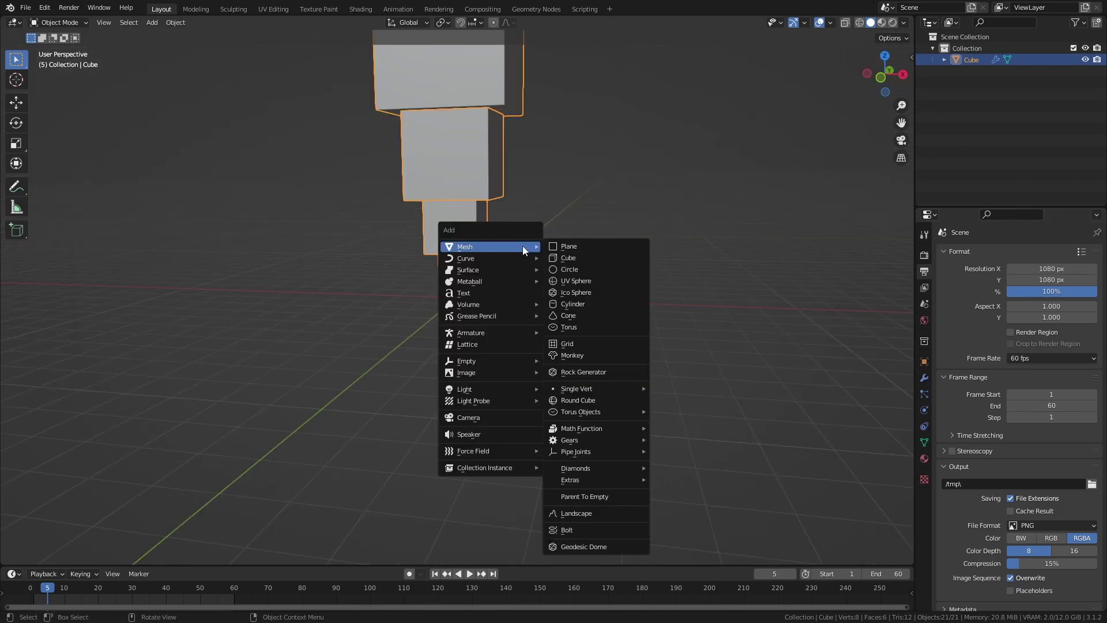
pyautogui.click(496, 420)
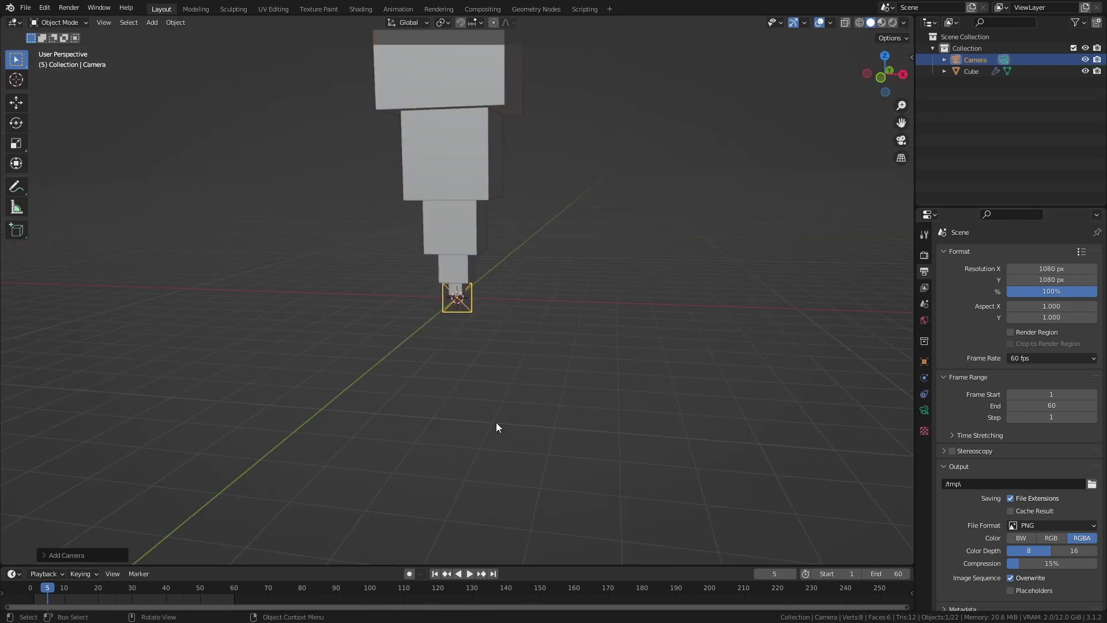
# Set the camera's focal length to 180 mm and clear its rotation.
pyautogui.click(924, 409)
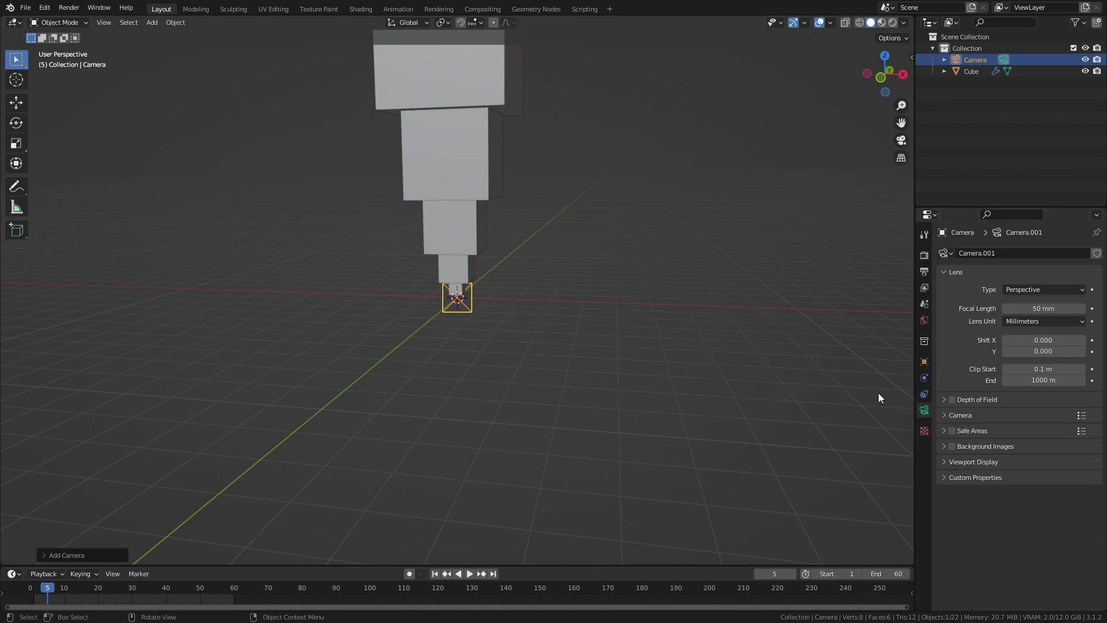
pyautogui.click(1041, 308)
pyautogui.write('180')
pyautogui.press('Return')
pyautogui.hotkey('alt', 'r')
# Split the 3D viewport to show the camera view in one area and the front orthographic view in the other.
pyautogui.press('KP_0')
pyautogui.moveTo(910, 18); pyautogui.dragTo(346, 132)
pyautogui.press('KP_1')
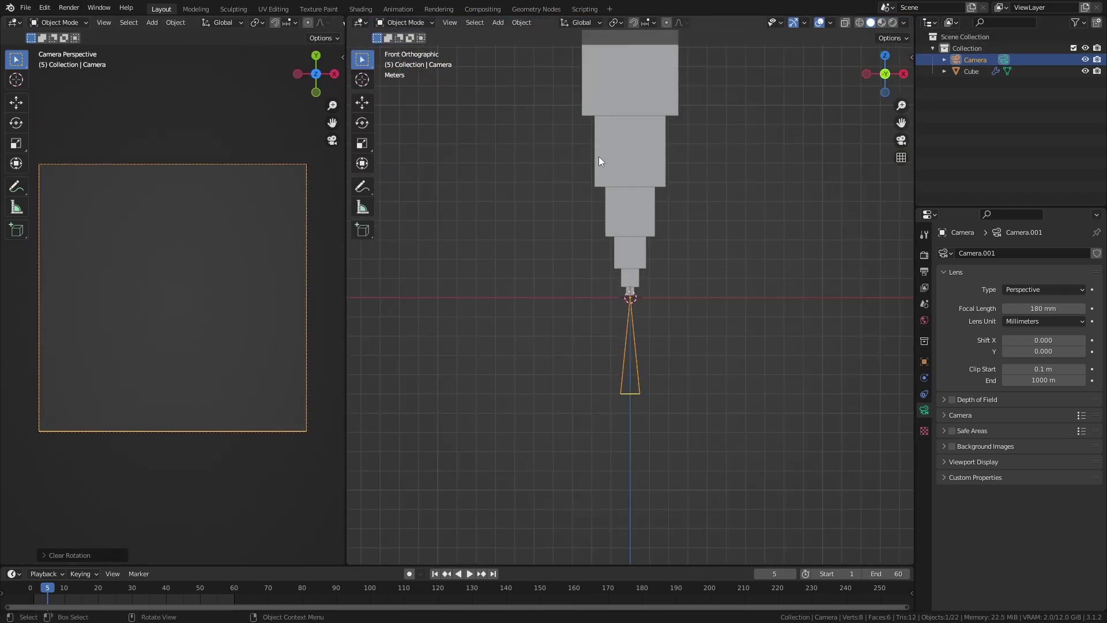
# Move the camera about 16 m down along Z and rotate it in the side view to face up at the stack.
pyautogui.press('g')
pyautogui.press('z')
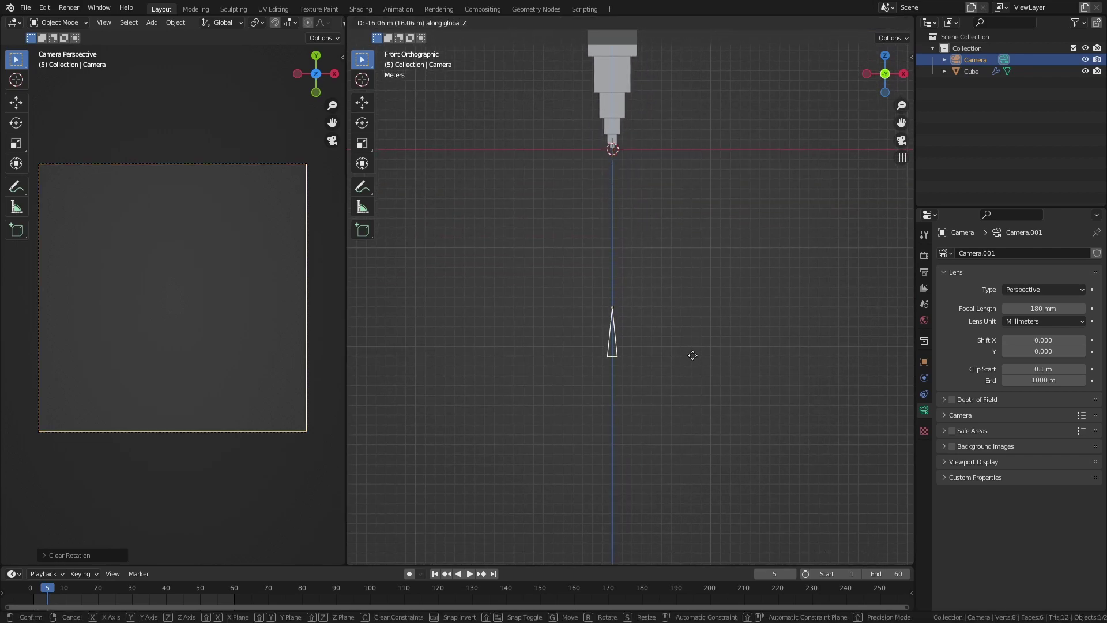
pyautogui.click(693, 353)
pyautogui.press('KP_3')
pyautogui.press('r')
pyautogui.click(854, 320)
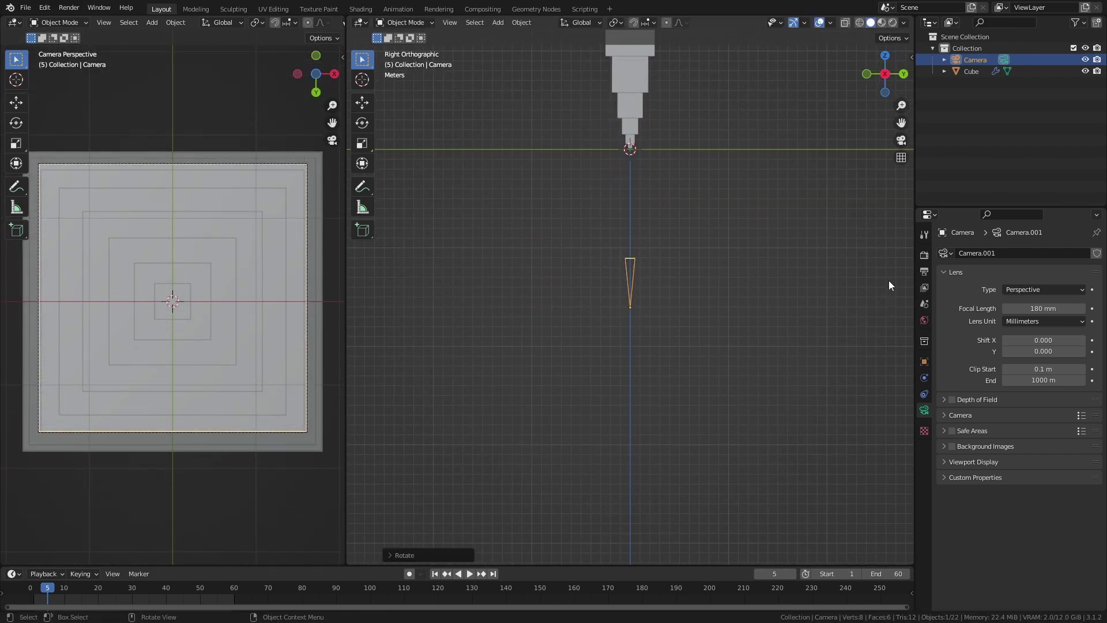
# Offset and tilt the camera in the right and front views so it sees two sides of the cubes at an angle.
pyautogui.press('g')
pyautogui.click(751, 271)
pyautogui.press('r')
pyautogui.click(805, 275)
pyautogui.press('KP_1')
pyautogui.press('r')
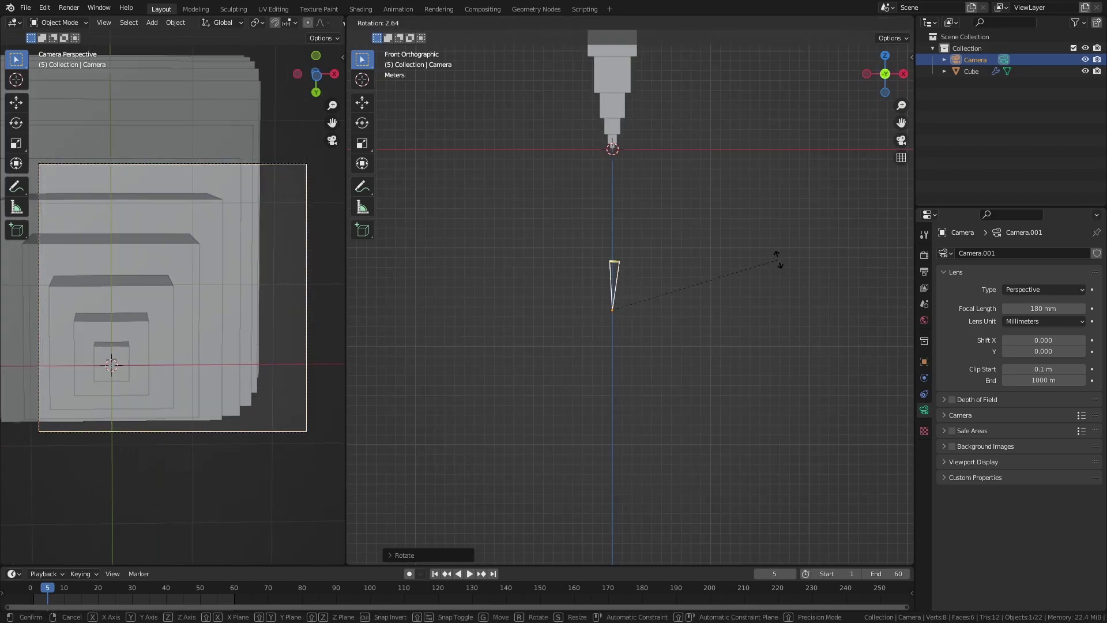
pyautogui.click(760, 276)
pyautogui.press('g')
pyautogui.click(760, 265)
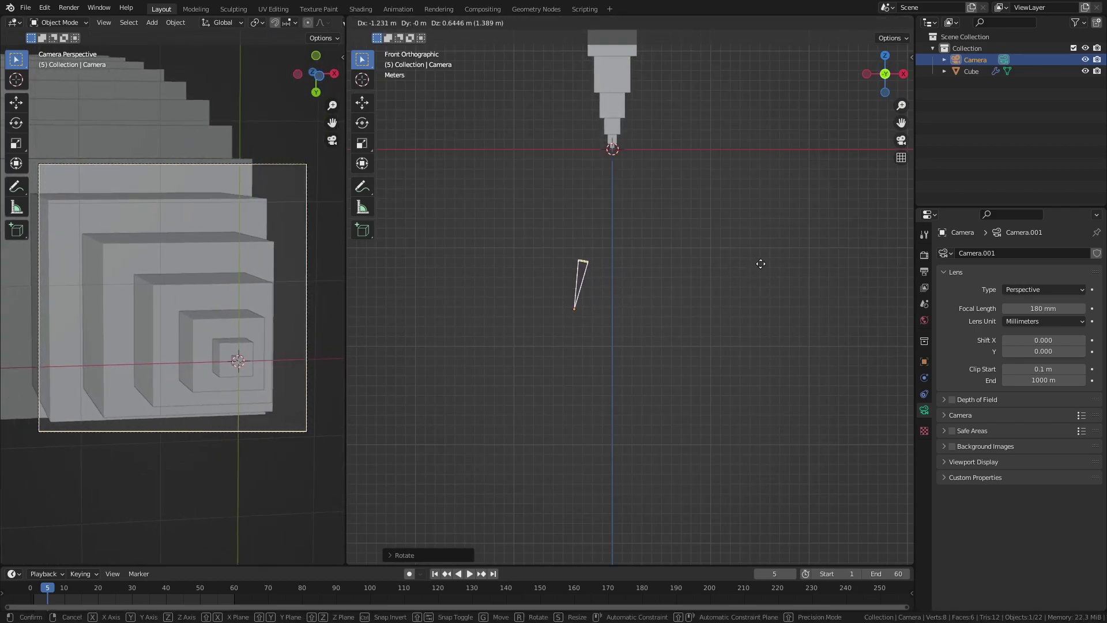
# Roll the camera, move it farther down from the stack, fine-tune its aim with a trackball rotation, and save the file.
pyautogui.press('r')
pyautogui.click(237, 141)
pyautogui.press('g')
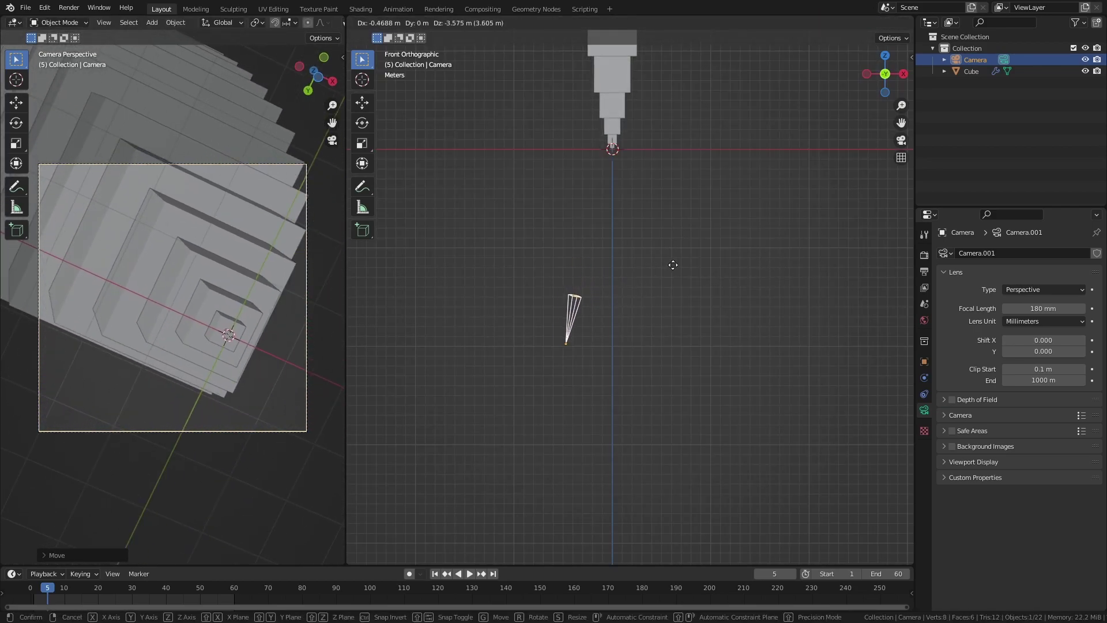
pyautogui.click(672, 265)
pyautogui.press('r')
pyautogui.press('r')
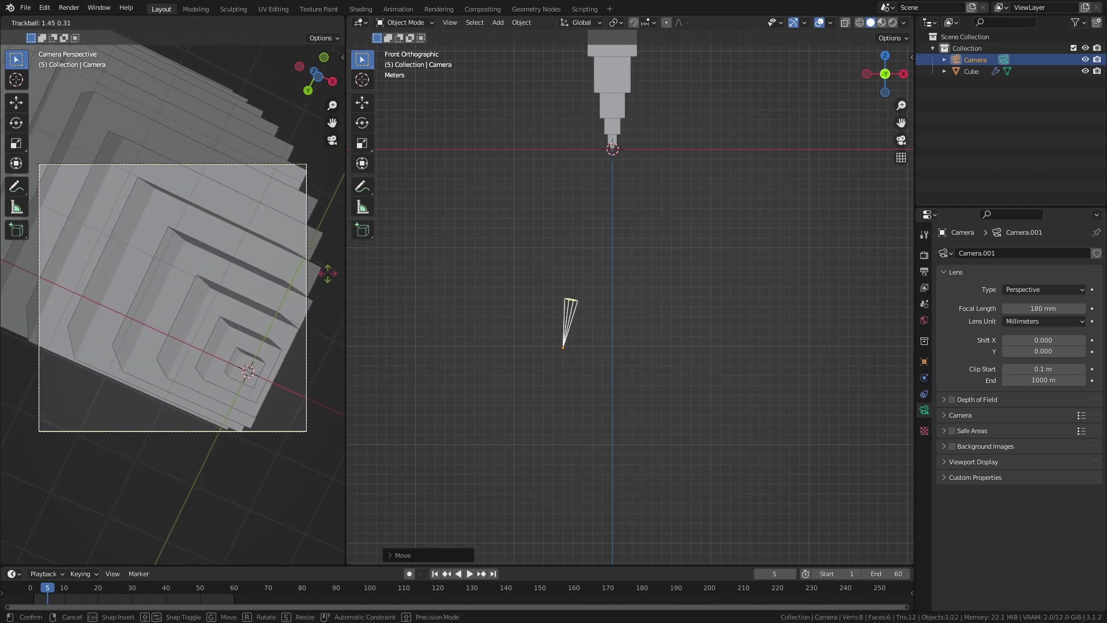
pyautogui.click(493, 324)
pyautogui.hotkey('ctrl', 's')
# Add a Plain Axes empty at the base of the cube stack.
pyautogui.hotkey('shift', 'a')
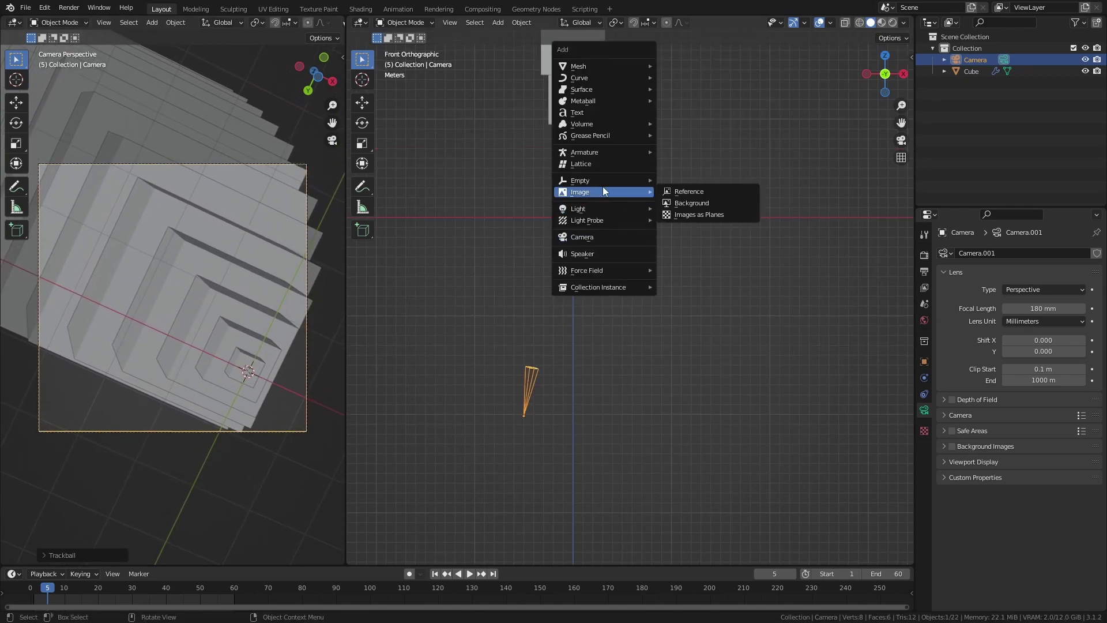
pyautogui.moveTo(606, 177)
pyautogui.click(695, 180)
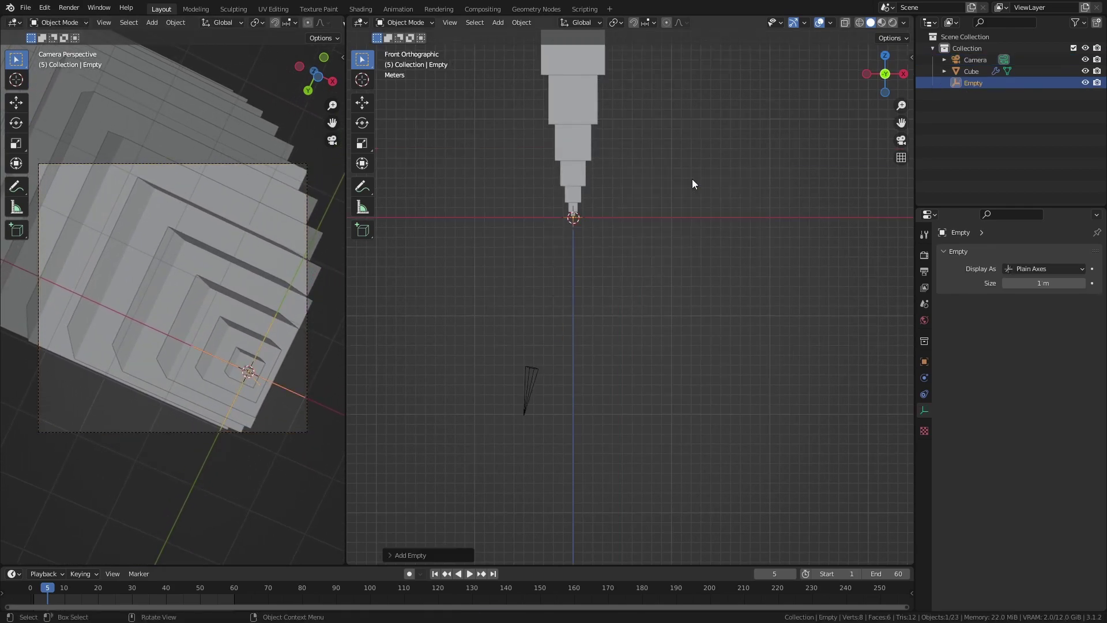
# Enable depth of field on the camera, focused on the Empty, with an F-Stop of 1.0.
pyautogui.click(534, 389)
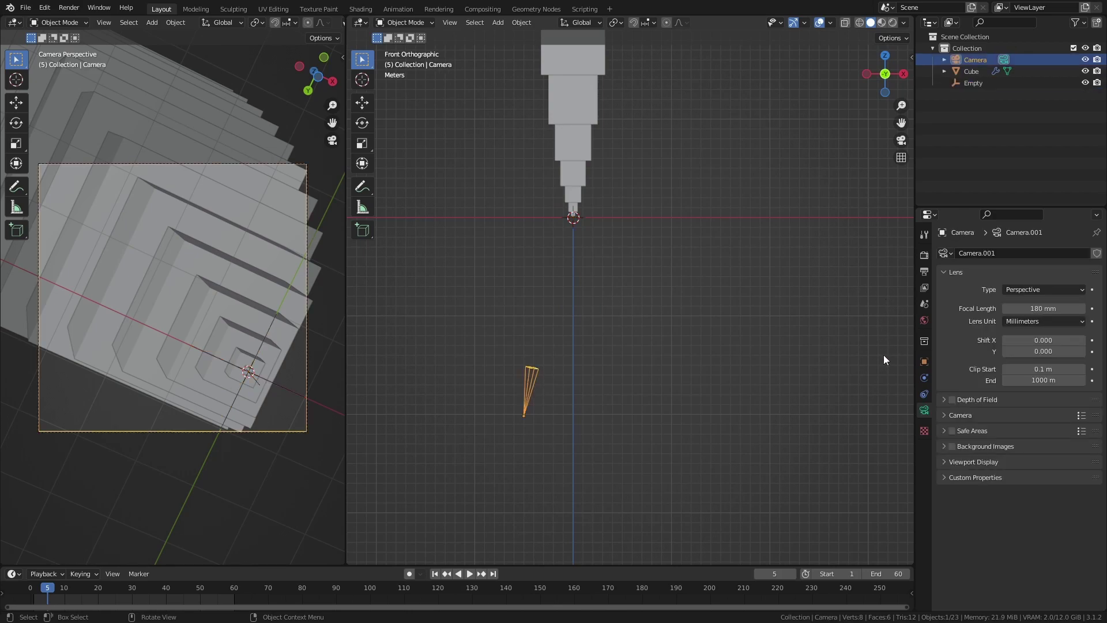
pyautogui.click(946, 400)
pyautogui.click(953, 400)
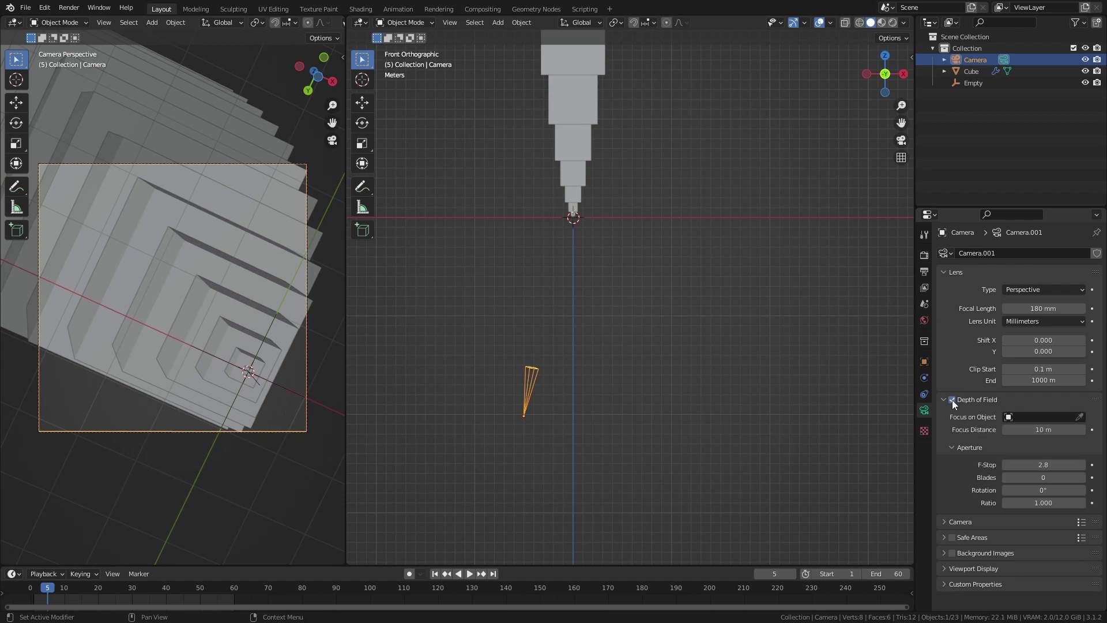
pyautogui.click(1079, 416)
pyautogui.click(978, 77)
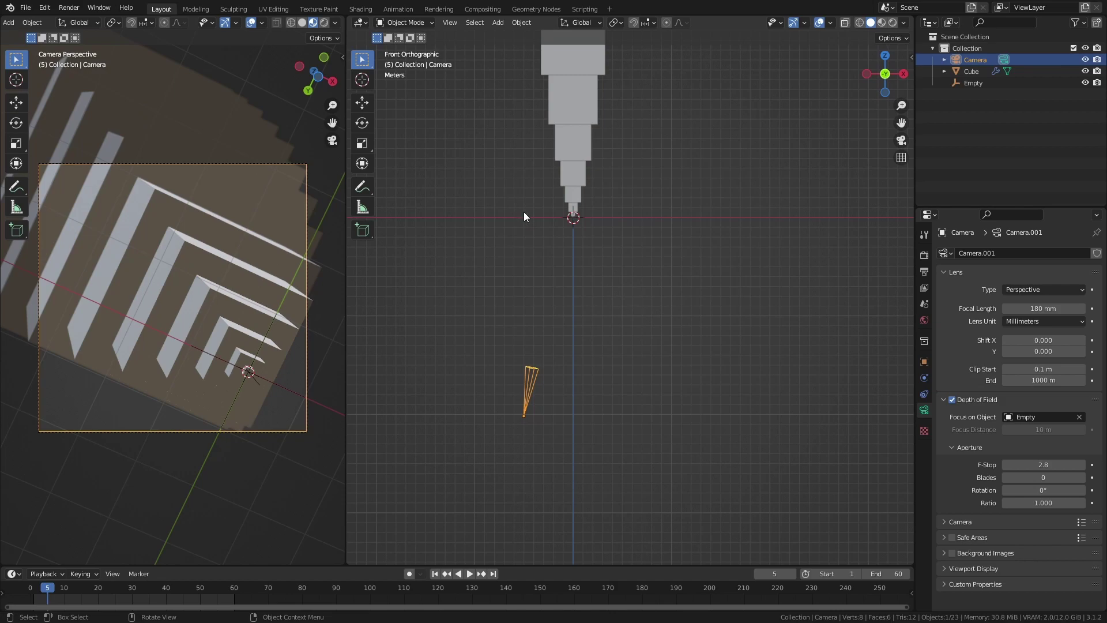
pyautogui.click(1044, 464)
pyautogui.write('1')
pyautogui.press('Return')
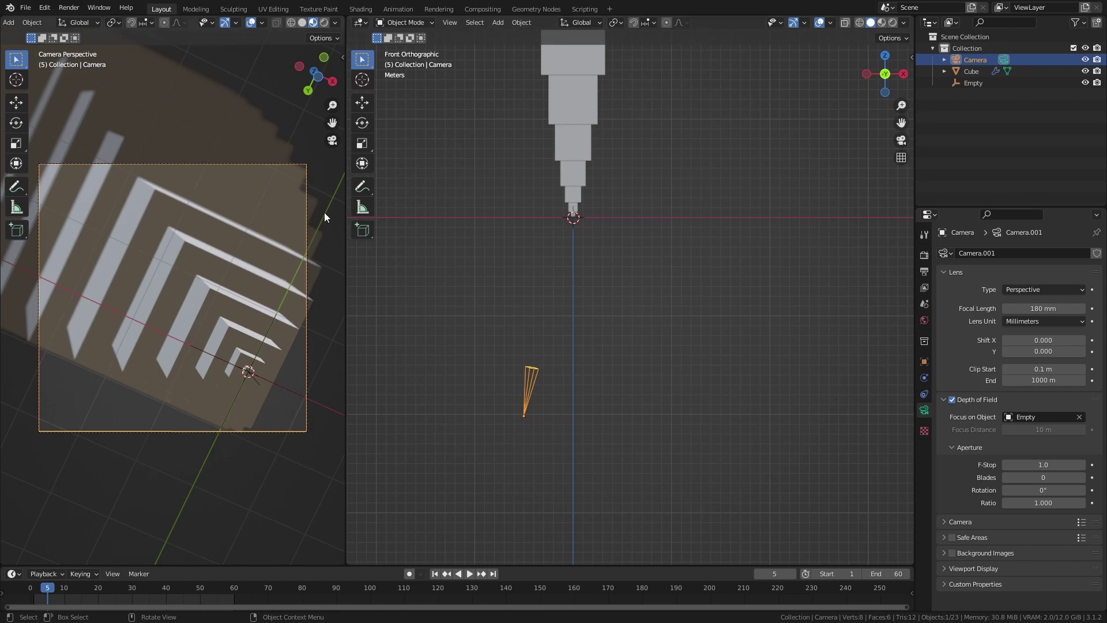
# Add a mesh plane and scale it up to extend well beyond the width of the stack.
pyautogui.hotkey('shift', 'a')
pyautogui.moveTo(645, 65)
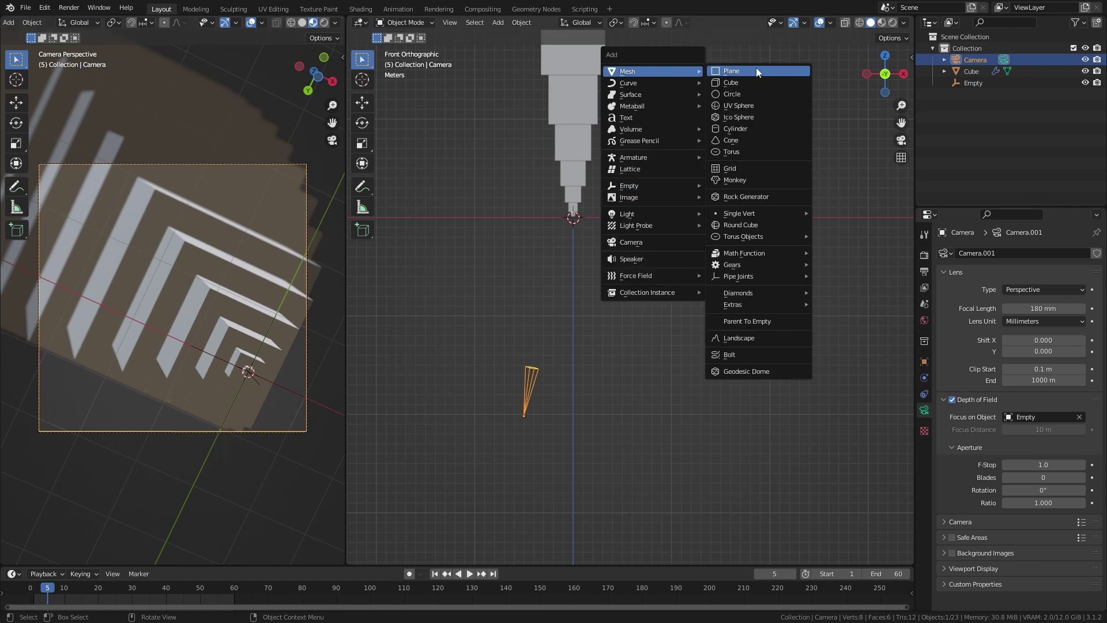
pyautogui.click(756, 68)
pyautogui.scroll(-4, 645, 262)
pyautogui.keyDown('shift'); pyautogui.moveTo(658, 225); pyautogui.dragTo(665, 291, button='middle'); pyautogui.keyUp('shift')
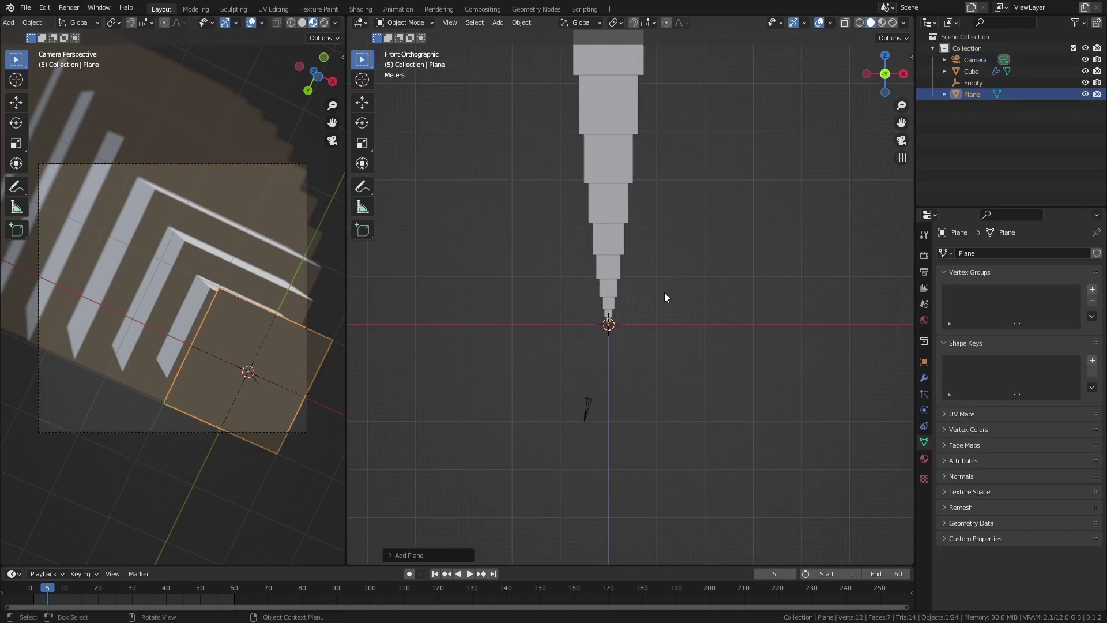
pyautogui.press('s')
pyautogui.click(711, 328)
# Move the plane about 41 m up along Z so it cuts through the stack, and apply its transform.
pyautogui.press('g')
pyautogui.press('z')
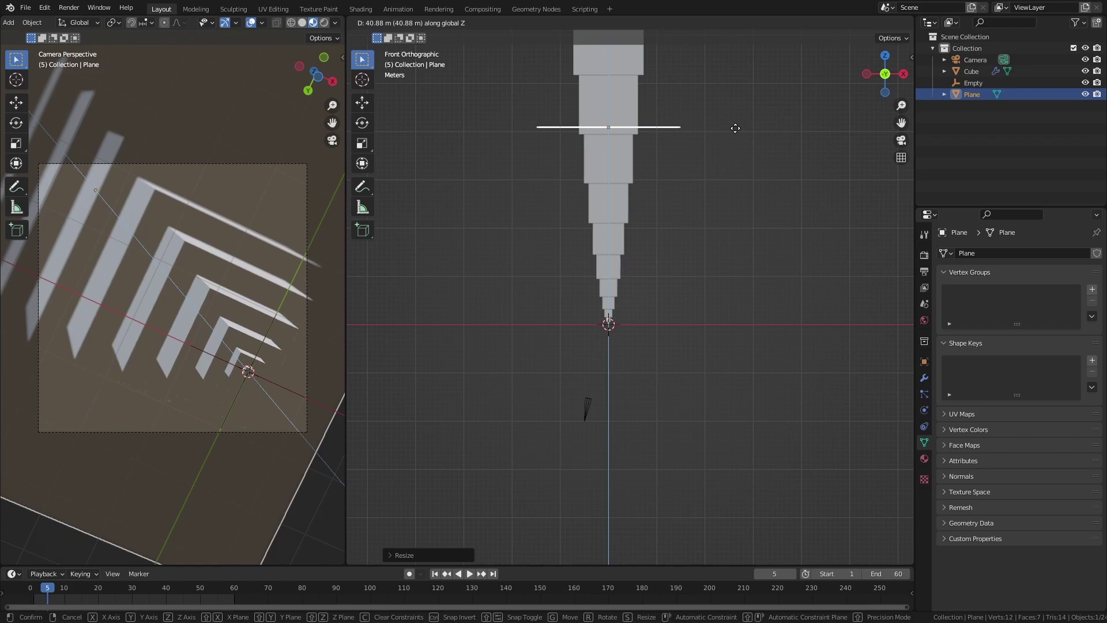
pyautogui.click(736, 126)
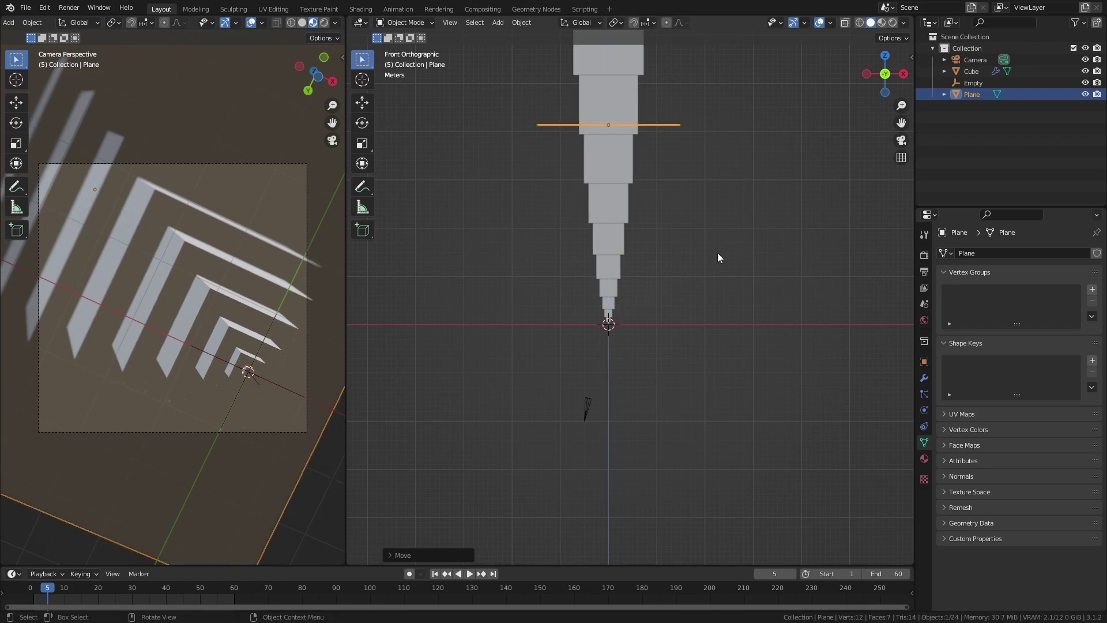
pyautogui.hotkey('ctrl', 'a')
pyautogui.click(701, 275)
# Add a sun light with a strength of 3 and an angle of 65°.
pyautogui.moveTo(622, 285); pyautogui.dragTo(662, 254, button='middle')
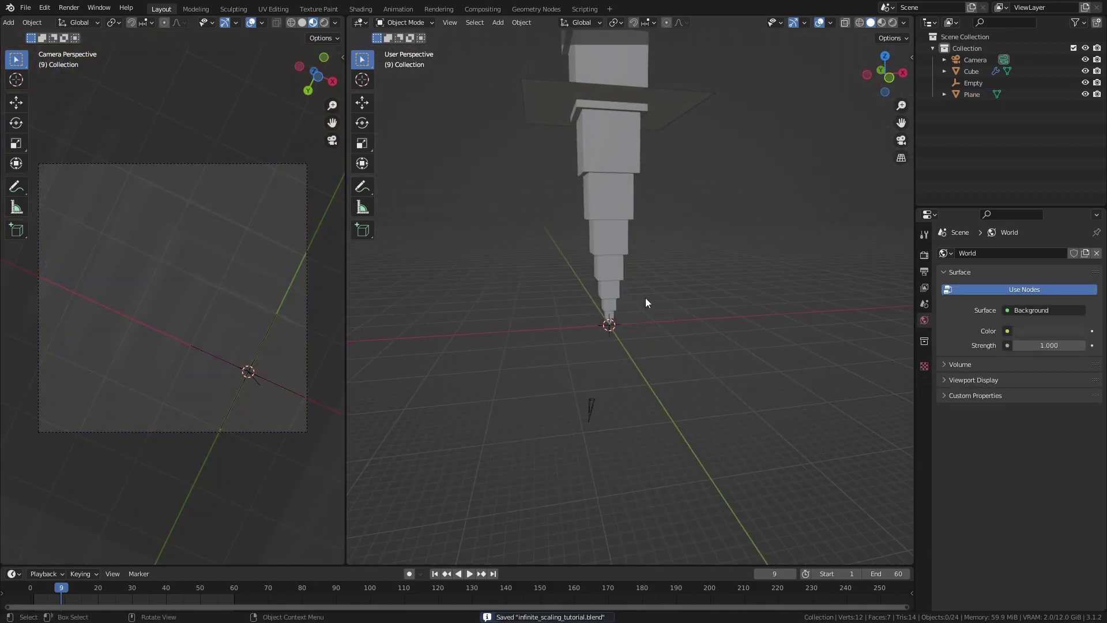
pyautogui.hotkey('shift', 'a')
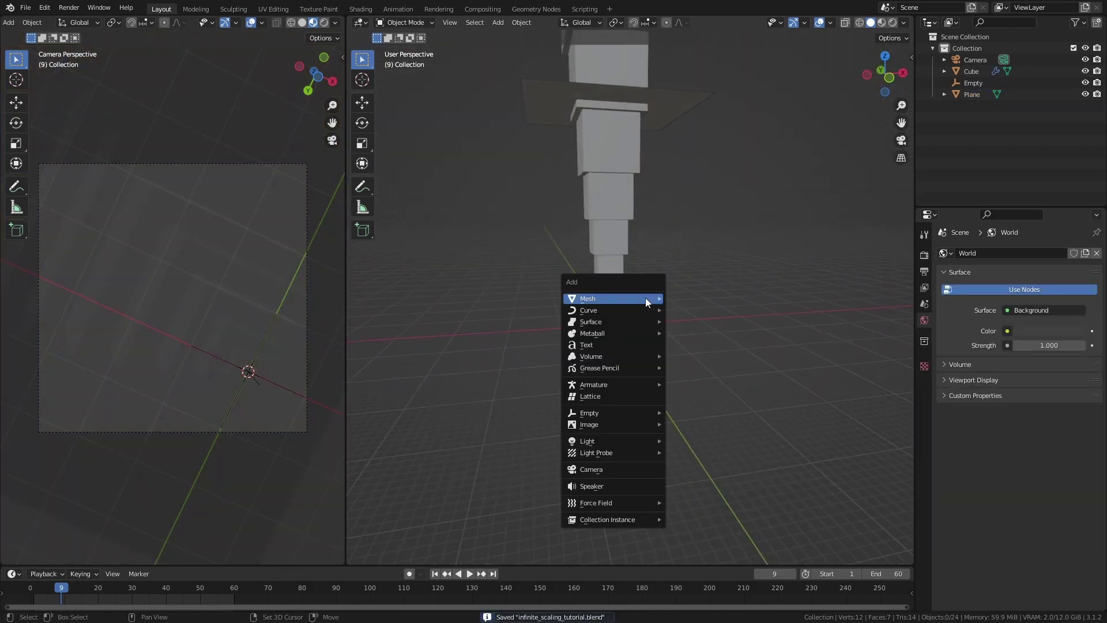
pyautogui.moveTo(611, 441)
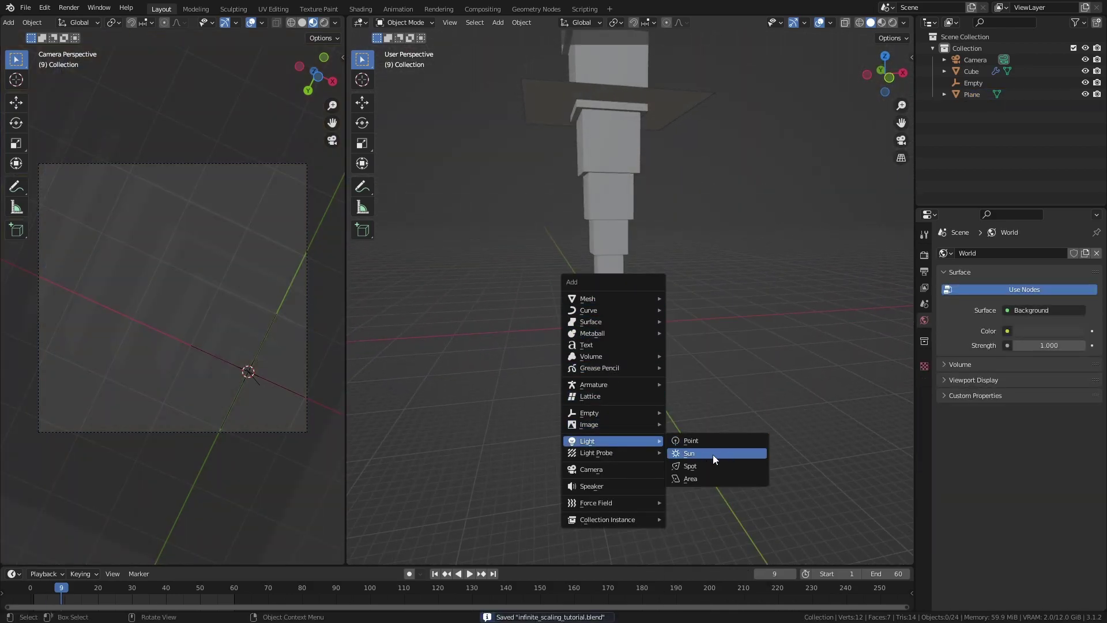
pyautogui.click(713, 455)
pyautogui.click(1056, 333)
pyautogui.write('32')
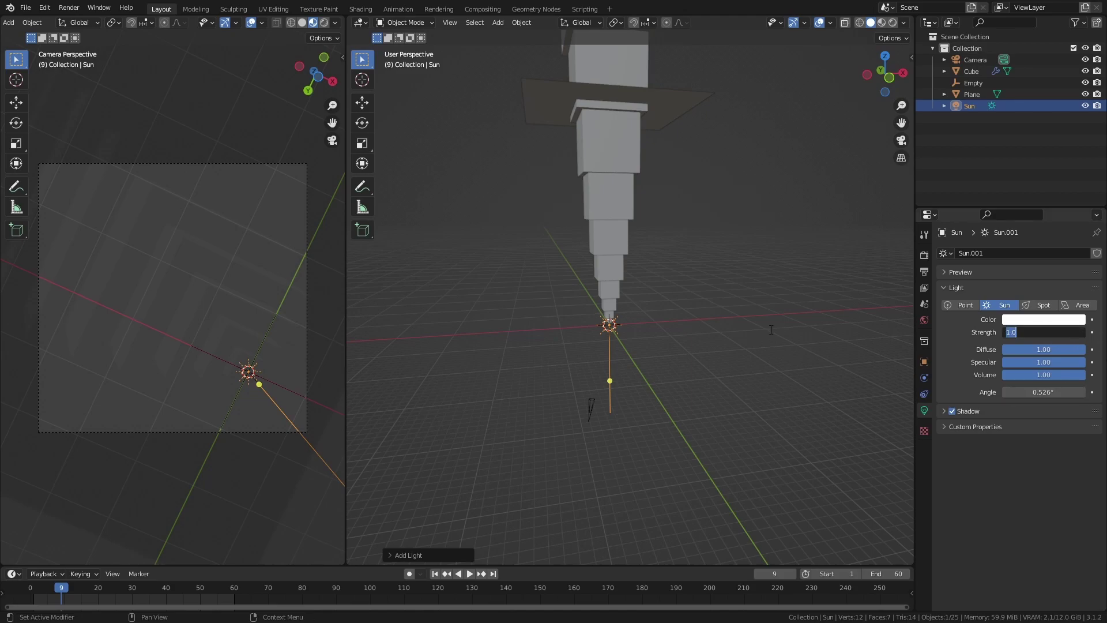
pyautogui.press('BackSpace')
pyautogui.press('Return')
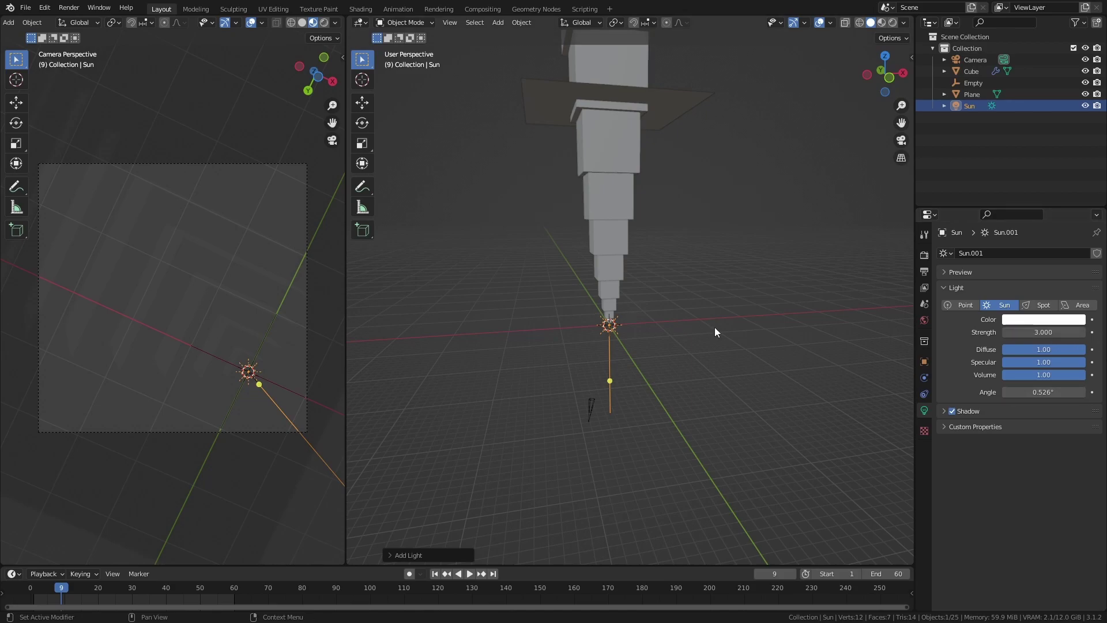
pyautogui.click(1050, 393)
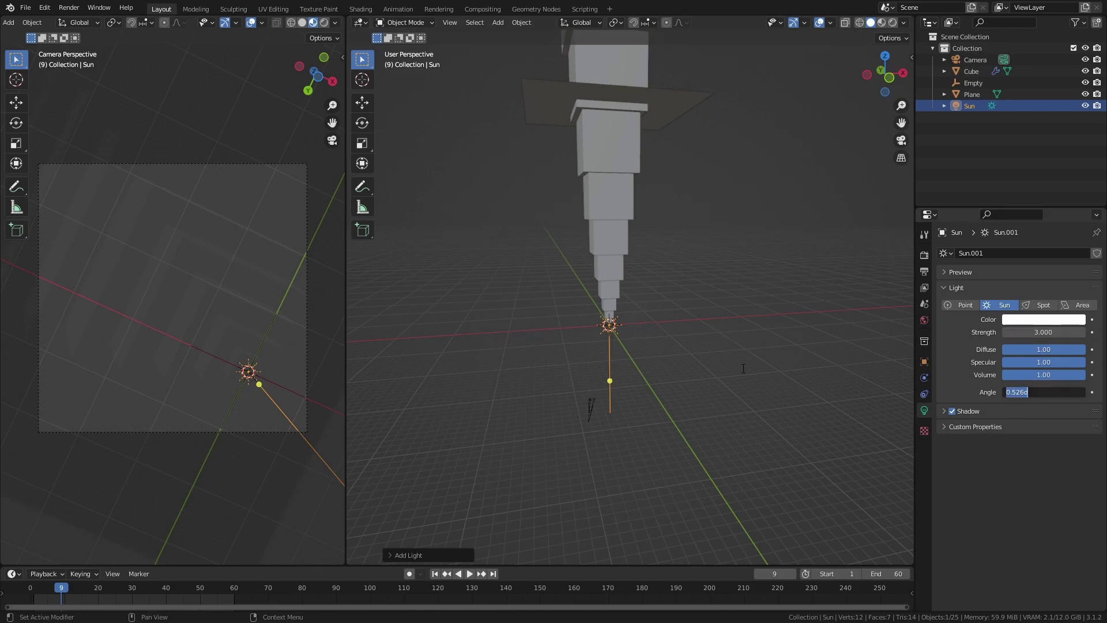
pyautogui.write('65')
pyautogui.press('Return')
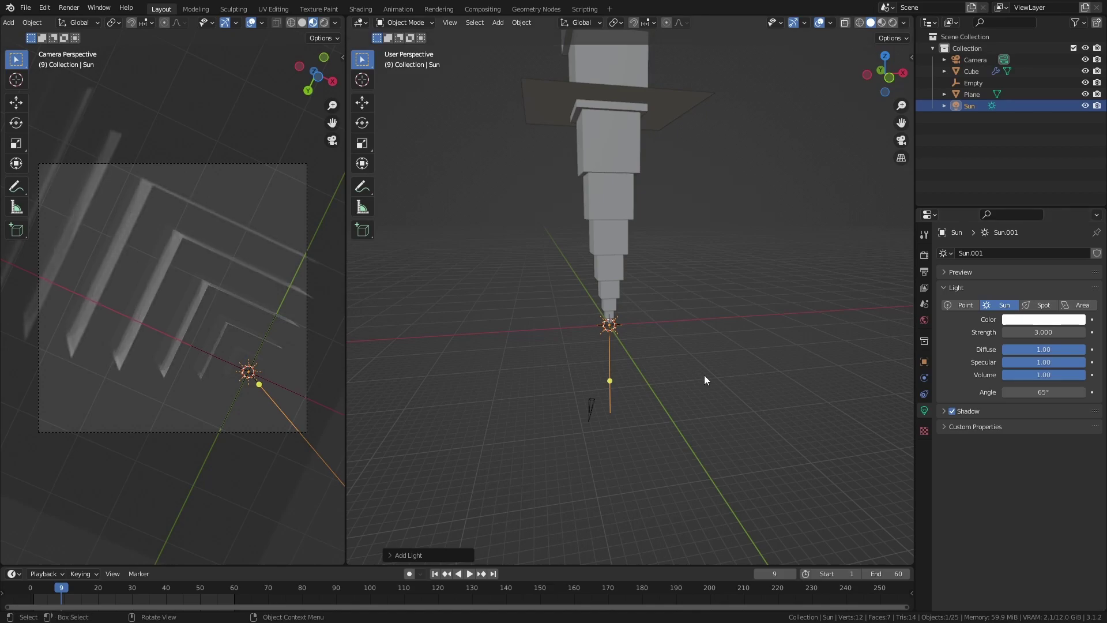
# Rotate the sun in the front, top and right views so it lights the cubes from the side, and save the file.
pyautogui.press('KP_1')
pyautogui.press('r')
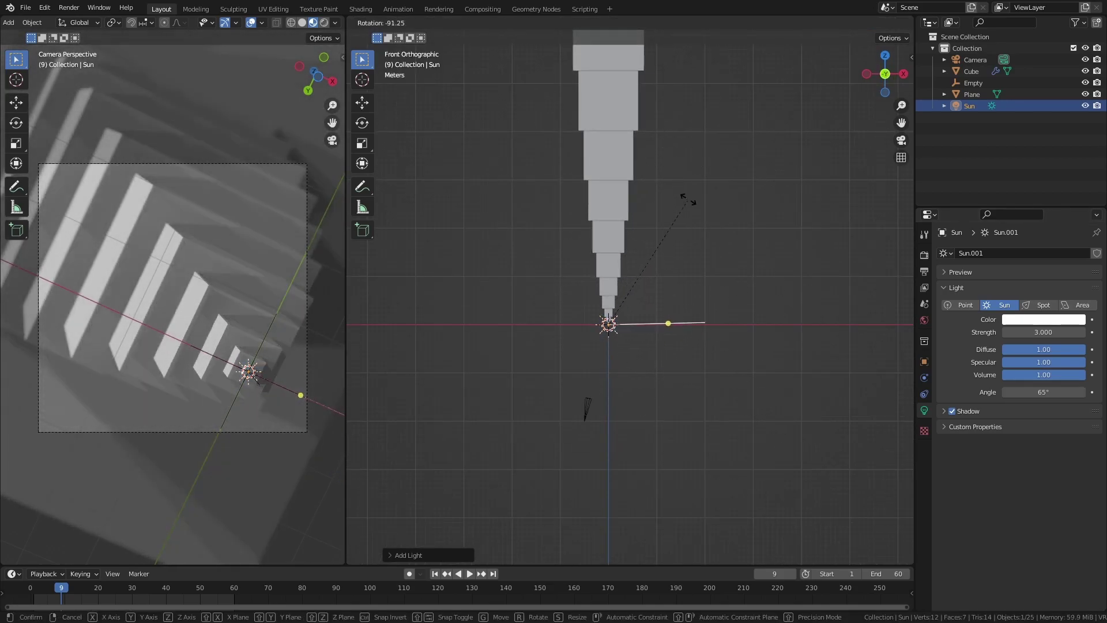
pyautogui.click(685, 181)
pyautogui.press('KP_3')
pyautogui.press('KP_7')
pyautogui.press('r')
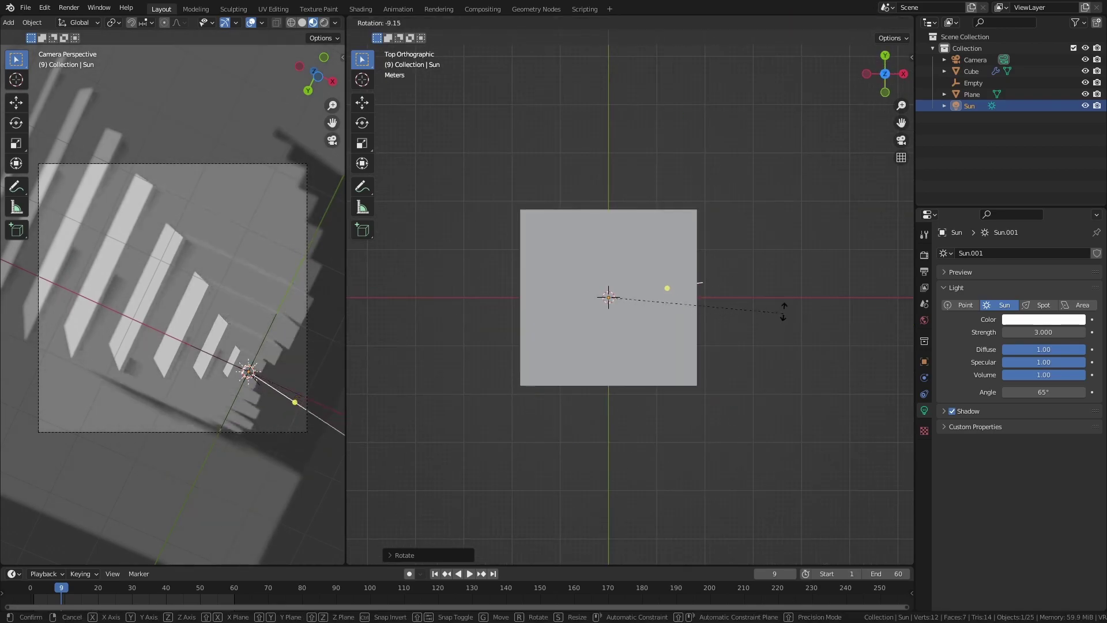
pyautogui.press('KP_3')
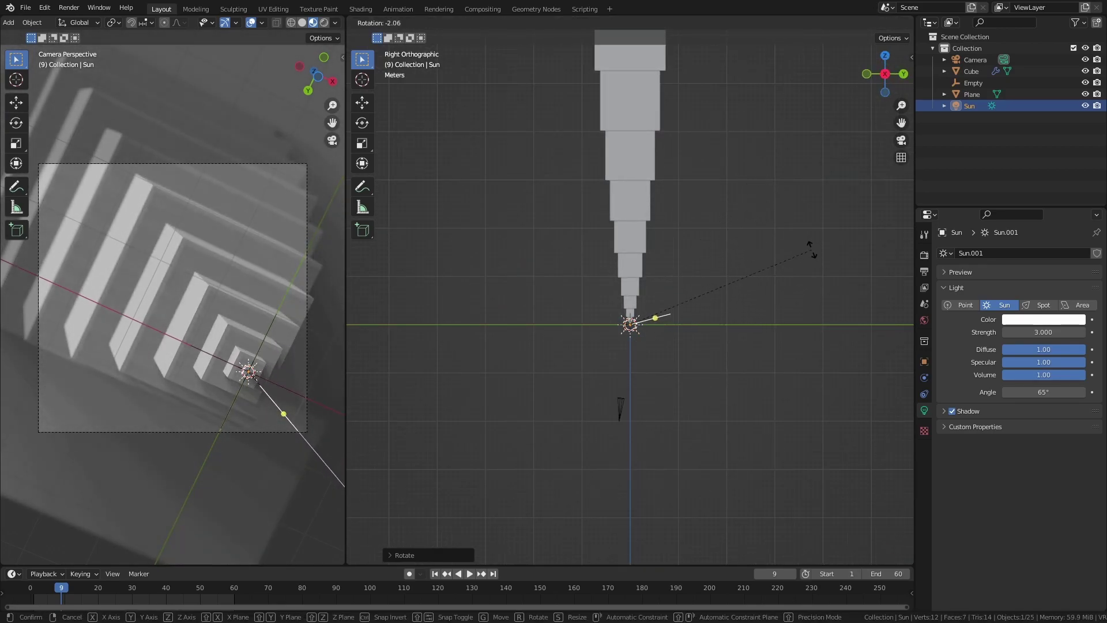
pyautogui.click(811, 249)
pyautogui.hotkey('ctrl', 's')
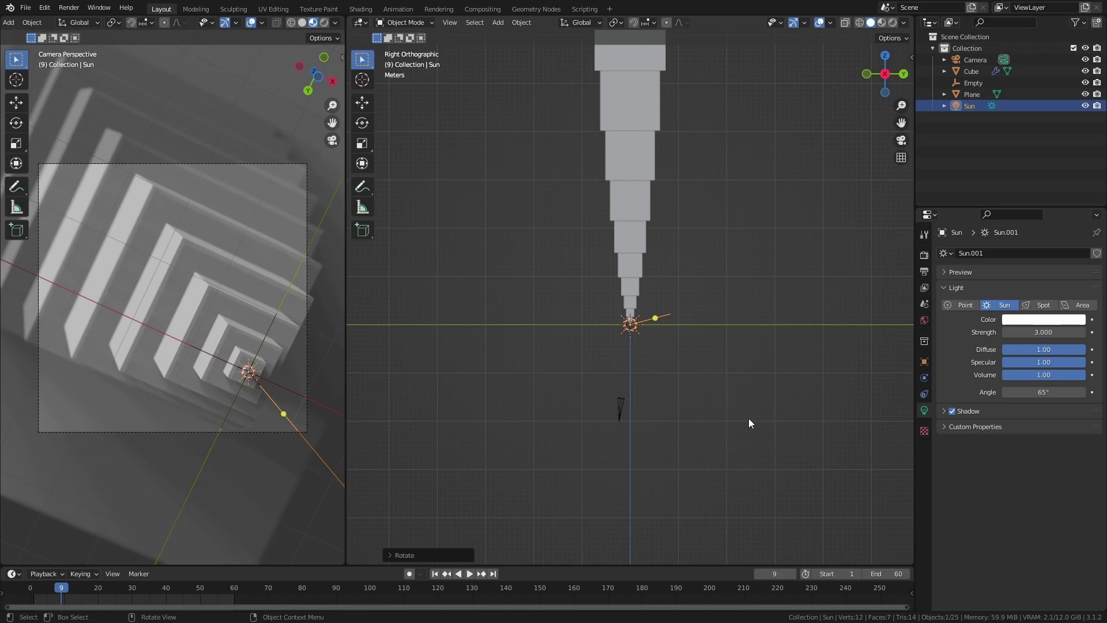
# Enable contact shadows for the sun and rotate it by about 10° in the right view.
pyautogui.click(945, 411)
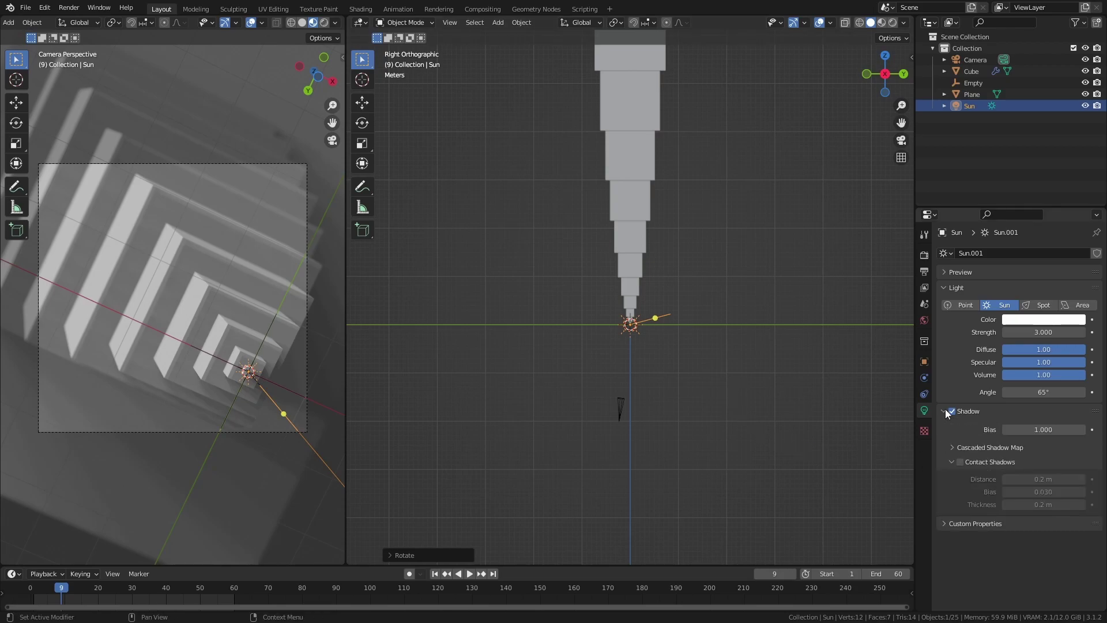
pyautogui.click(961, 462)
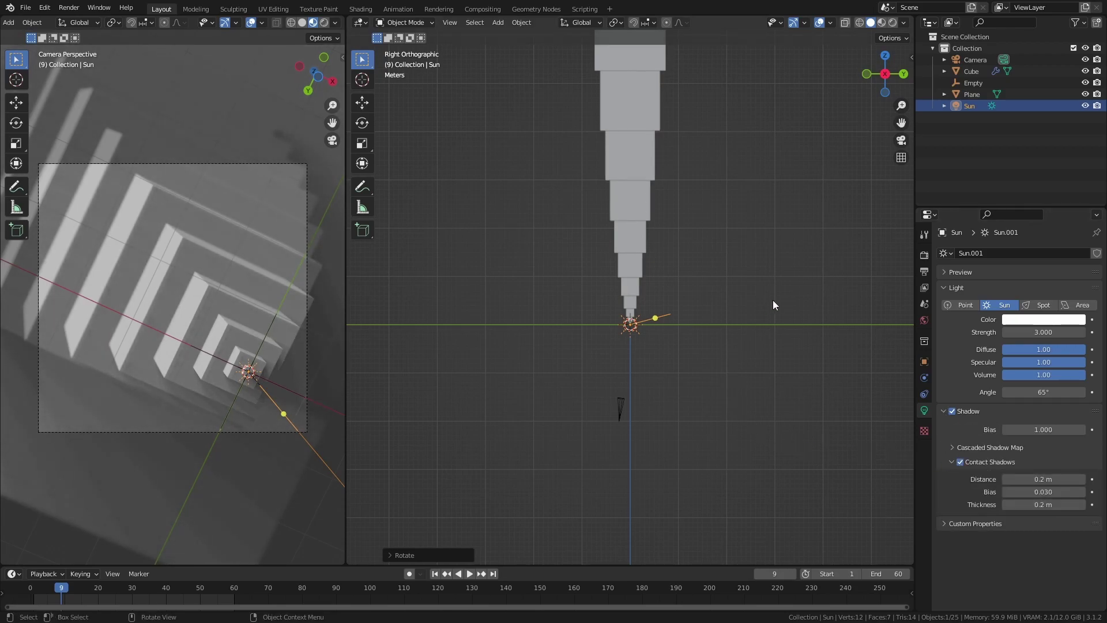
pyautogui.press('r')
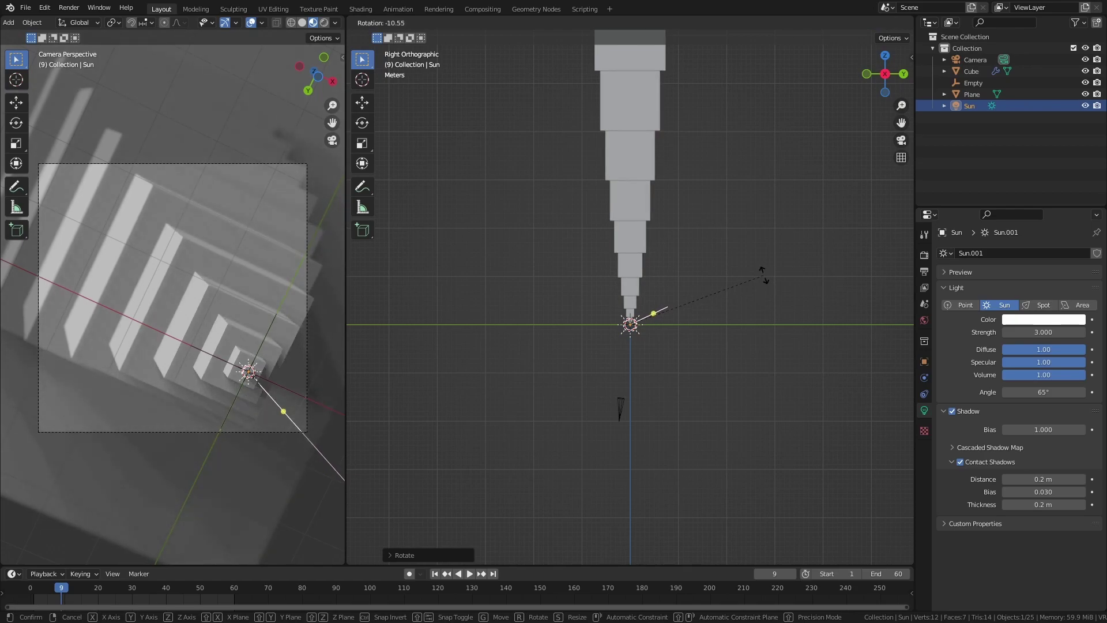
pyautogui.click(764, 271)
# Create a new material named Background on the plane.
pyautogui.moveTo(764, 271); pyautogui.dragTo(685, 251, button='middle')
pyautogui.click(689, 176)
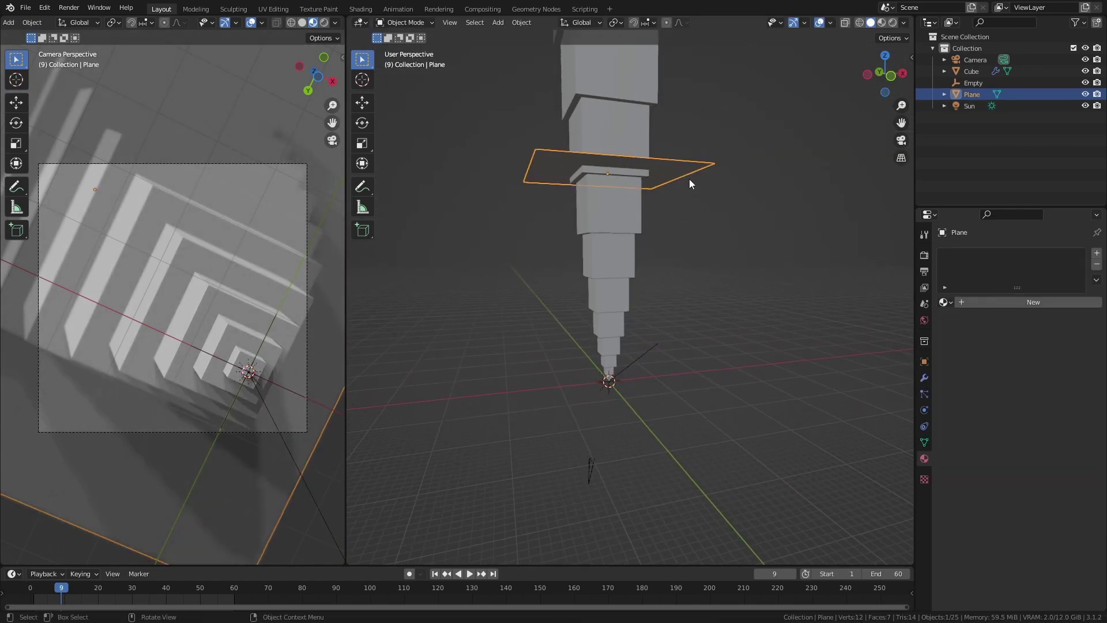
pyautogui.click(1006, 301)
pyautogui.doubleClick(974, 256)
pyautogui.write('Background')
pyautogui.press('Return')
# Darken the Background material's base color to an unsaturated dark grey.
pyautogui.click(1044, 424)
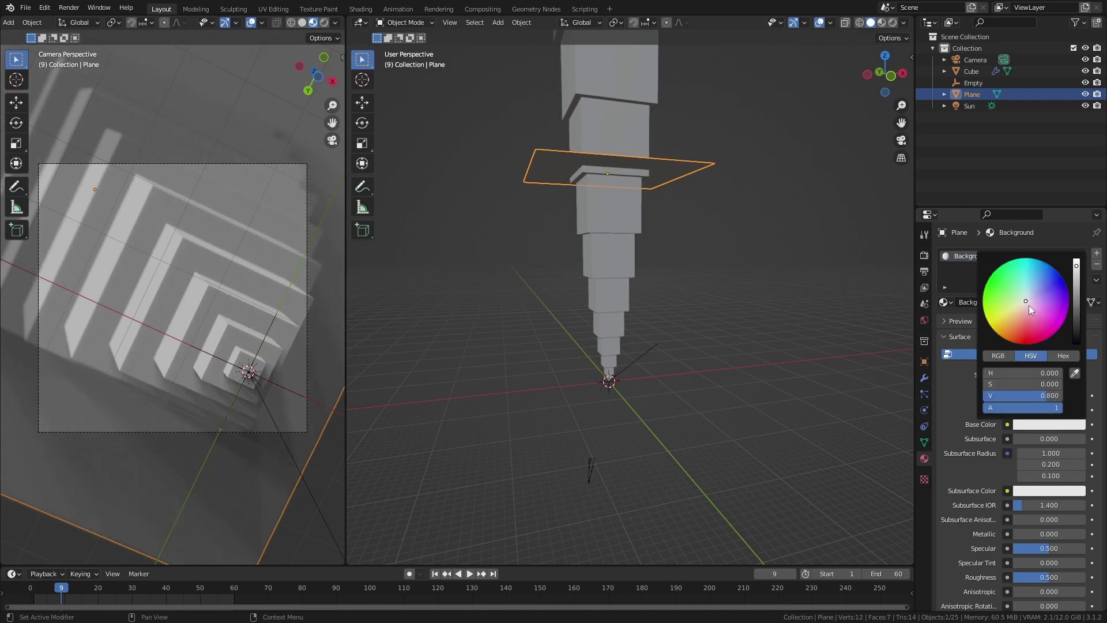
pyautogui.moveTo(1028, 305); pyautogui.dragTo(1032, 300)
pyautogui.moveTo(1050, 384); pyautogui.dragTo(983, 384)
pyautogui.moveTo(1076, 268); pyautogui.dragTo(1076, 310)
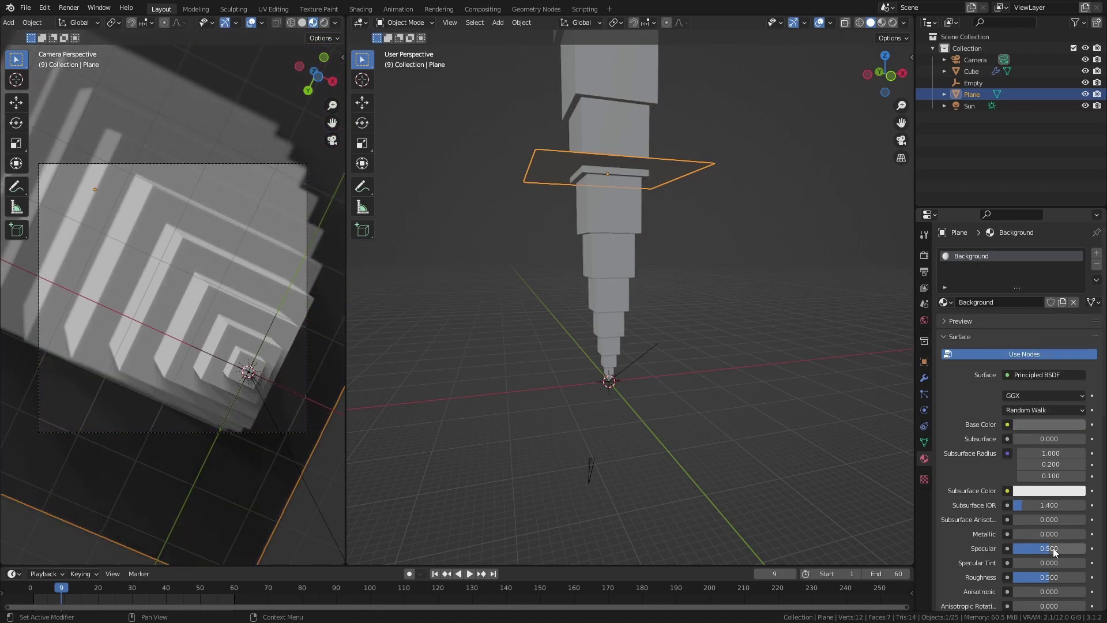
# Set the Background material's specular to 0 and roughness to 0.713, and save the file.
pyautogui.moveTo(1085, 548)
pyautogui.mouseDown()
pyautogui.moveTo(1014, 548)
pyautogui.moveTo(1041, 577)
pyautogui.moveTo(1058, 577)
pyautogui.mouseUp()
pyautogui.hotkey('ctrl', 's')
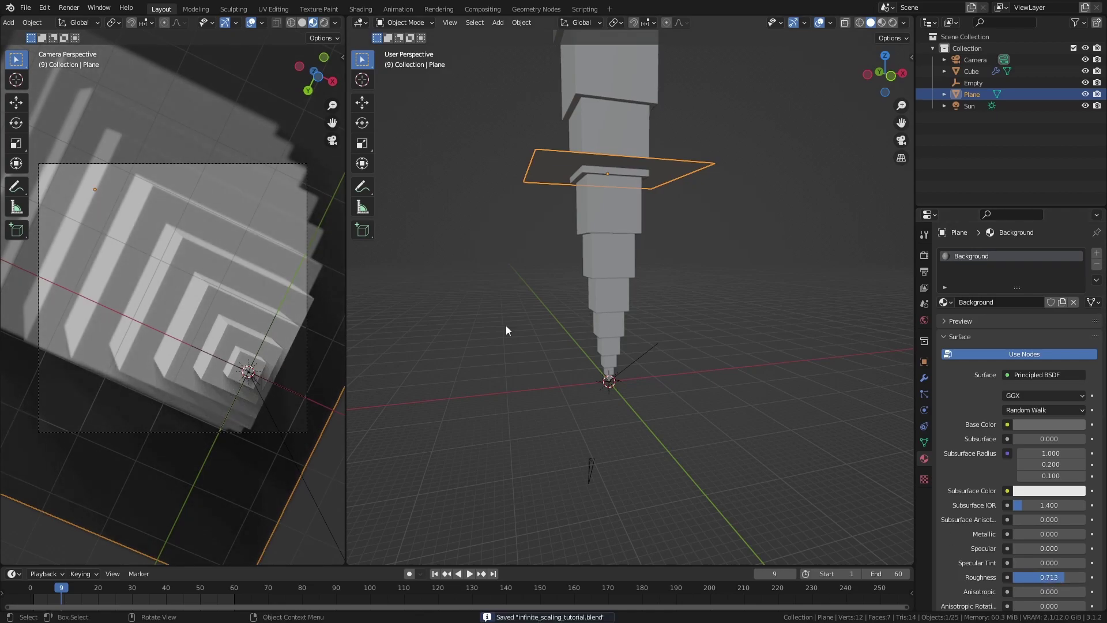
# Create a new material named Cube on the cube stack.
pyautogui.click(605, 280)
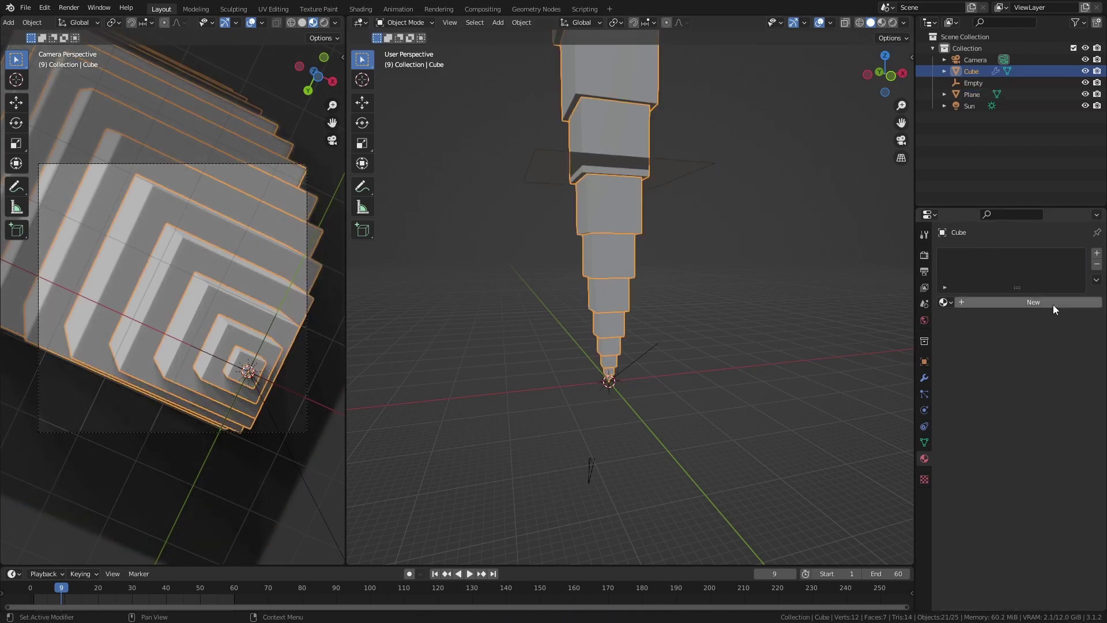
pyautogui.write('Cube')
pyautogui.press('Return')
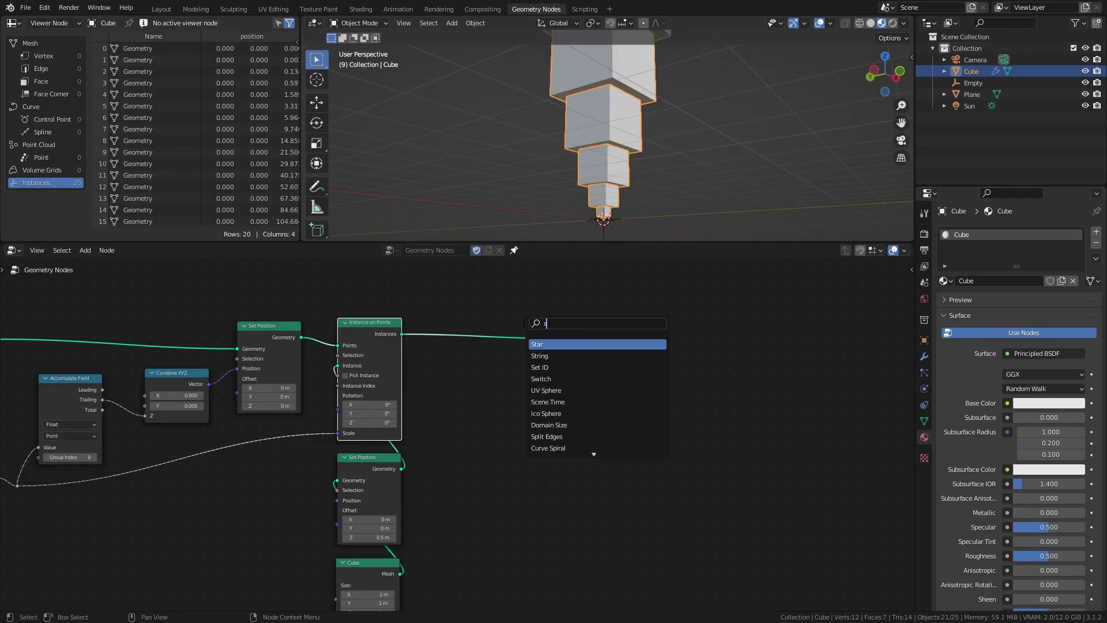
# Insert a Set Material node between Instance on Points and Group Output, and assign the Cube material in it.
pyautogui.write('etry')
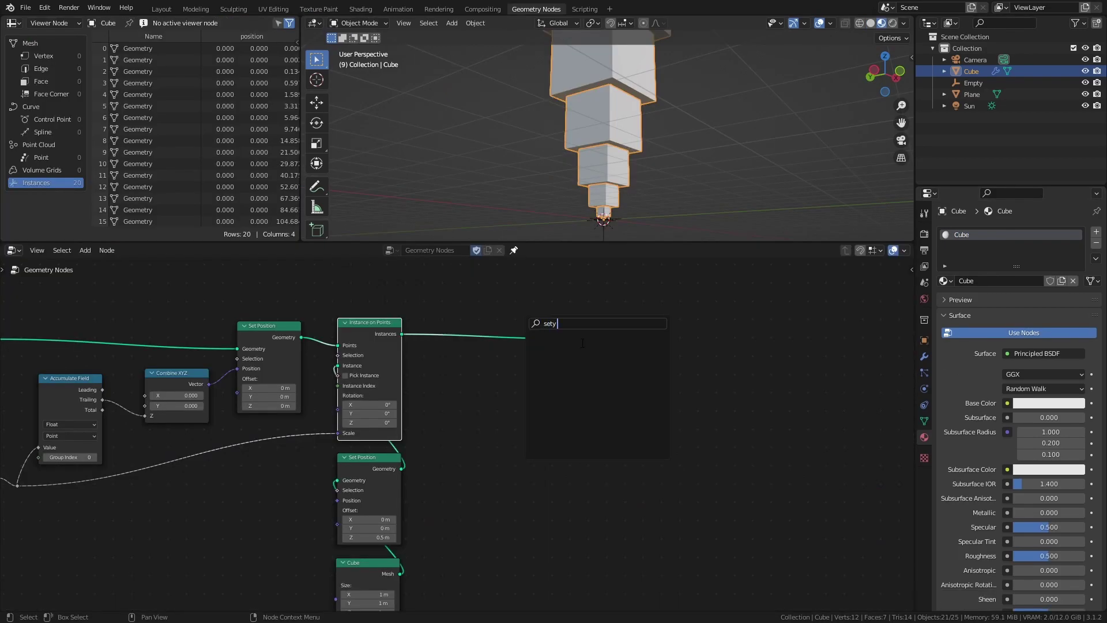
pyautogui.press('BackSpace')
pyautogui.press('BackSpace')
pyautogui.write('ma')
pyautogui.click(583, 343)
pyautogui.click(524, 340)
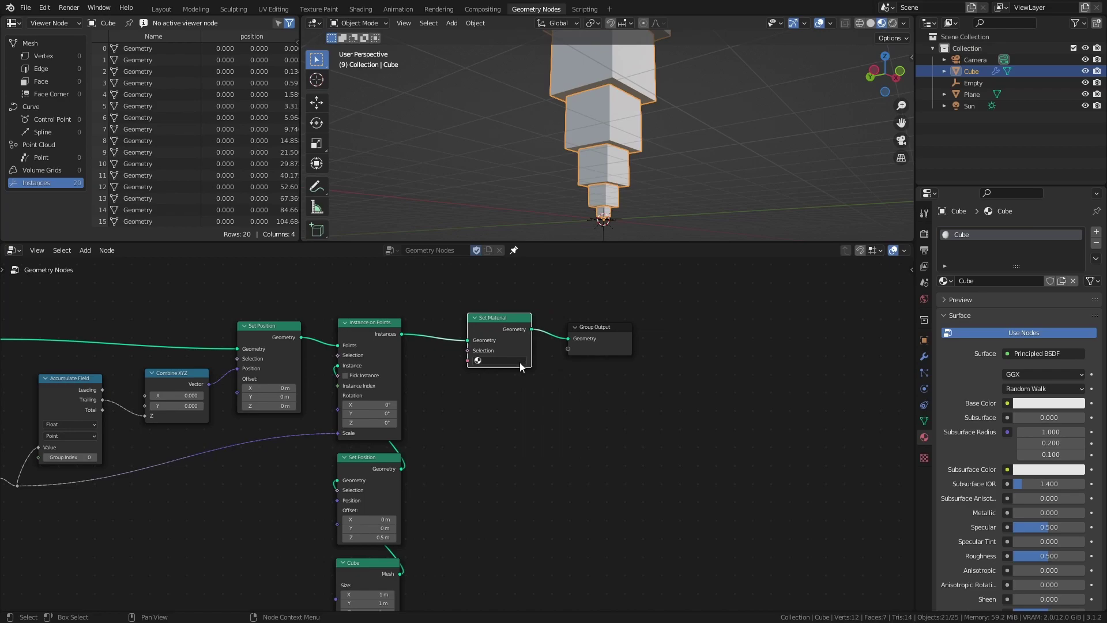
pyautogui.click(506, 362)
pyautogui.click(513, 396)
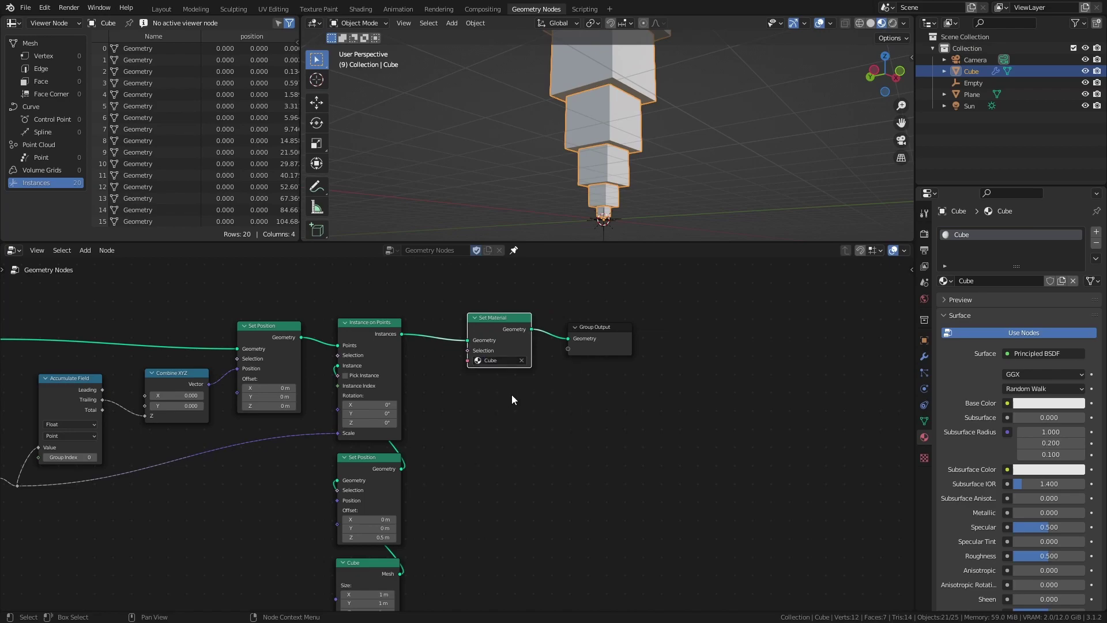
# Change the Cube material's base color to a saturated red.
pyautogui.click(161, 9)
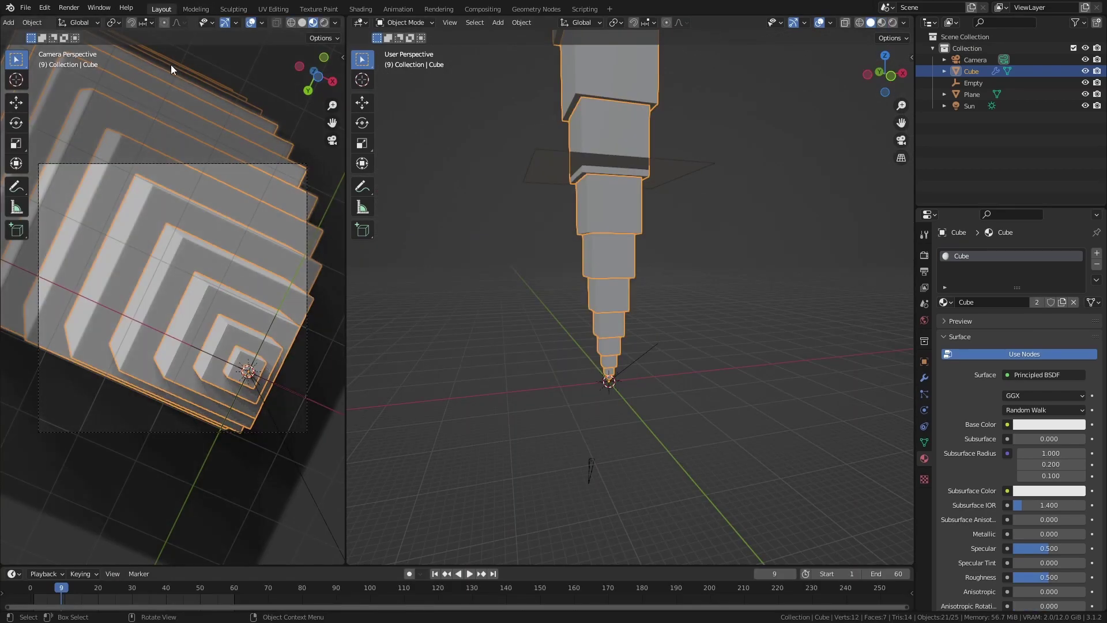
pyautogui.click(1037, 424)
pyautogui.moveTo(1036, 315); pyautogui.dragTo(1024, 334)
pyautogui.click(333, 276)
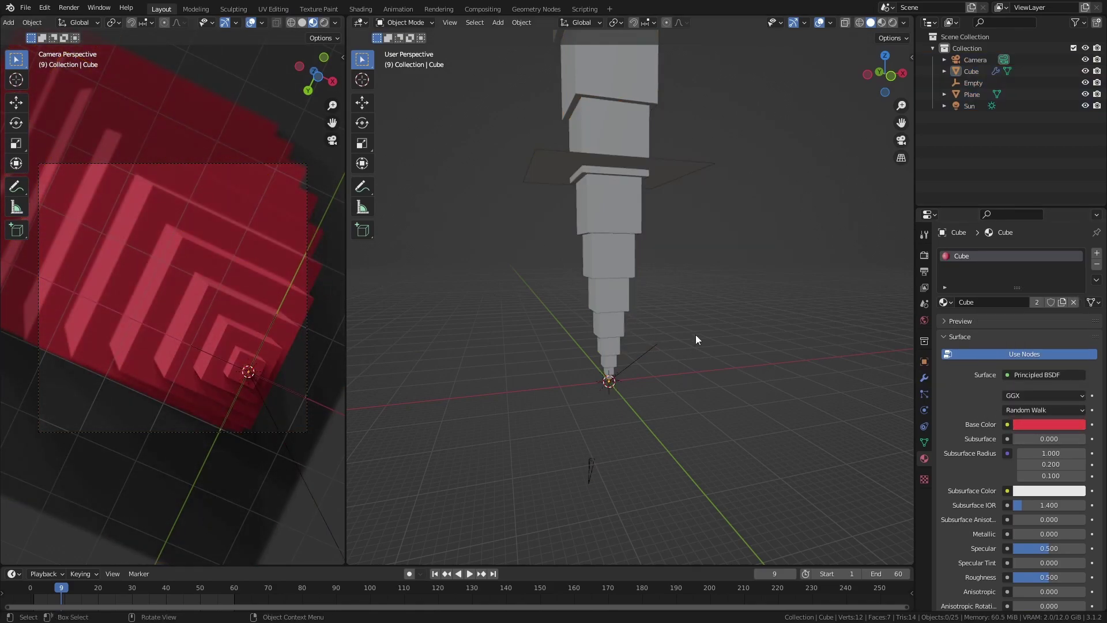
# Set the render output to FFmpeg Video in an MPEG-4 container with perceptually lossless output quality.
pyautogui.click(924, 270)
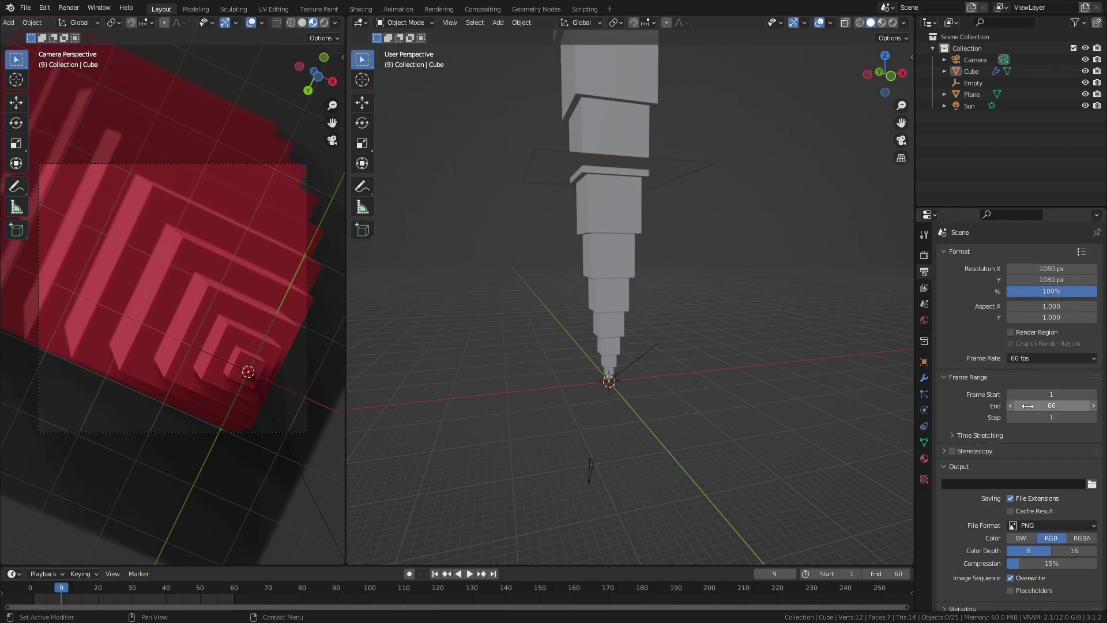
pyautogui.scroll(-1, 1050, 404)
pyautogui.click(1069, 505)
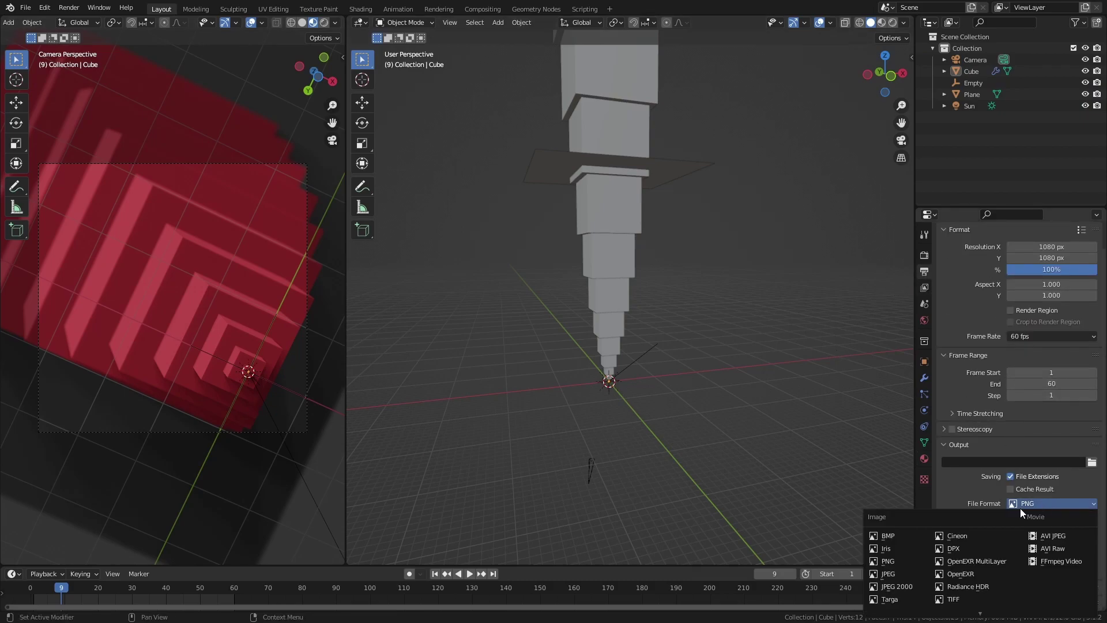
pyautogui.click(1064, 560)
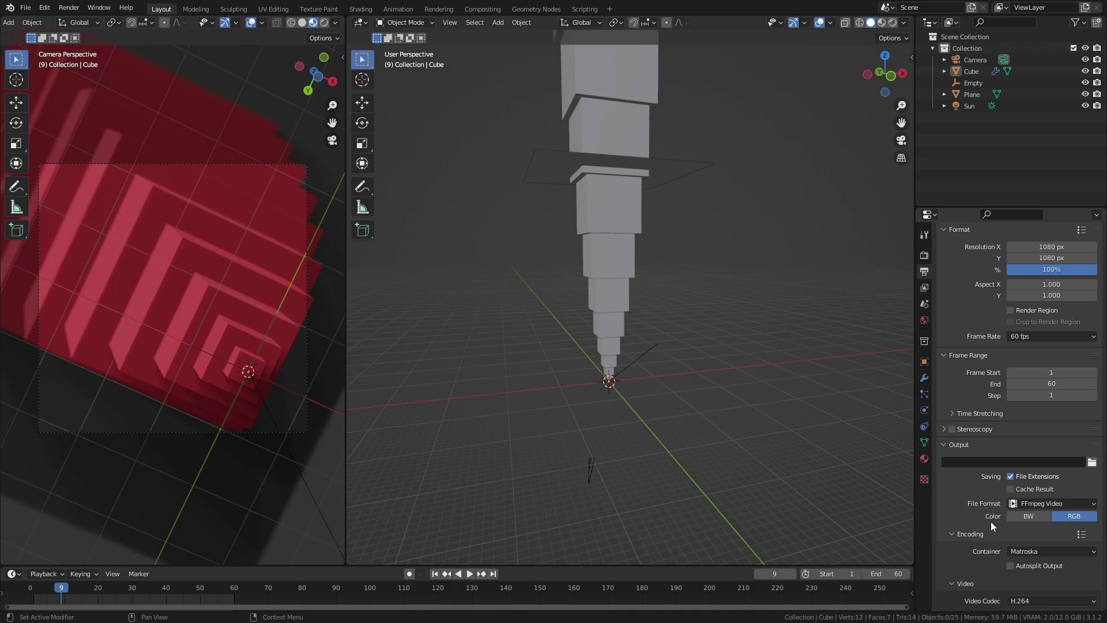
pyautogui.scroll(-5, 990, 496)
pyautogui.click(1058, 427)
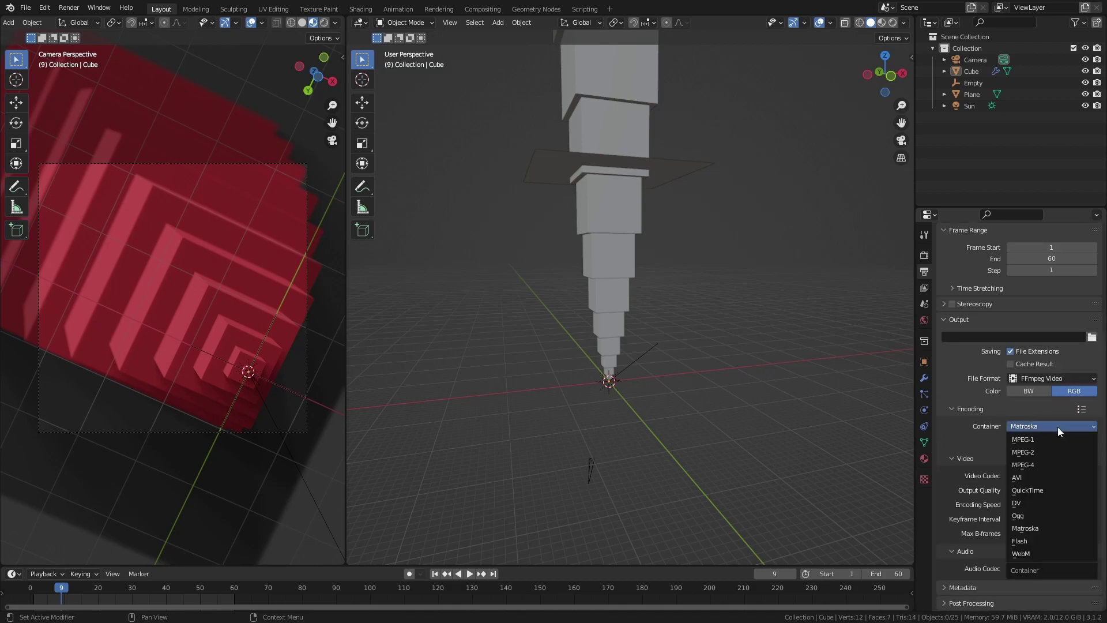
pyautogui.click(1078, 459)
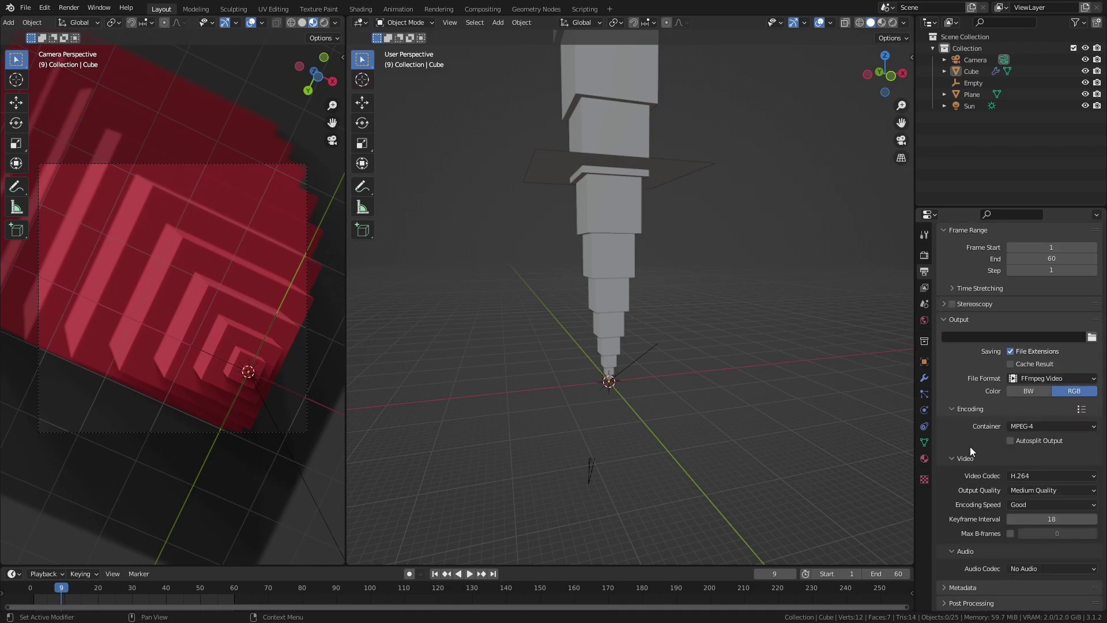
pyautogui.click(1061, 490)
pyautogui.click(1064, 530)
# Set the output path to //Render\Anim\, save the file and render the animation.
pyautogui.click(1092, 337)
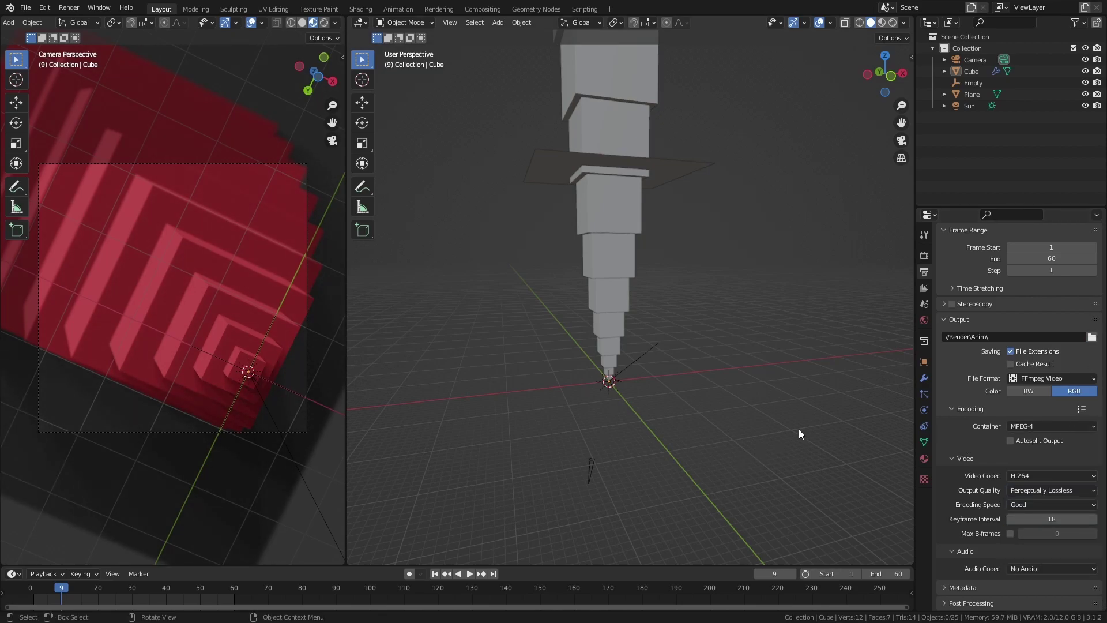
pyautogui.click(962, 337)
pyautogui.moveTo(964, 337); pyautogui.dragTo(944, 338)
pyautogui.click(1020, 337)
pyautogui.write('\\')
pyautogui.press('Return')
pyautogui.hotkey('ctrl', 's')
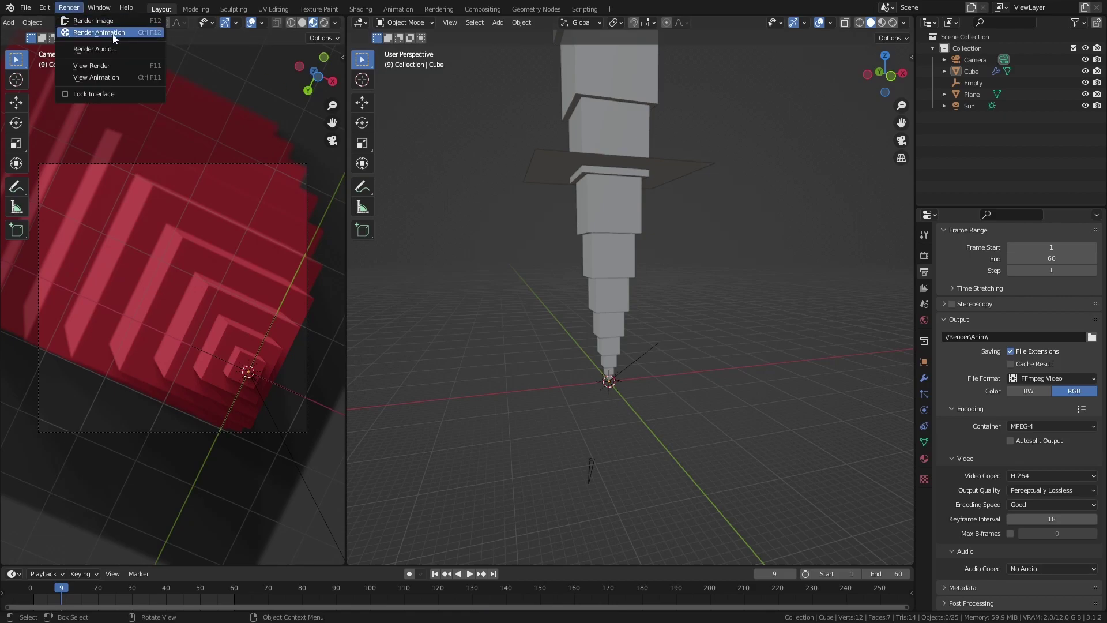
pyautogui.click(113, 33)
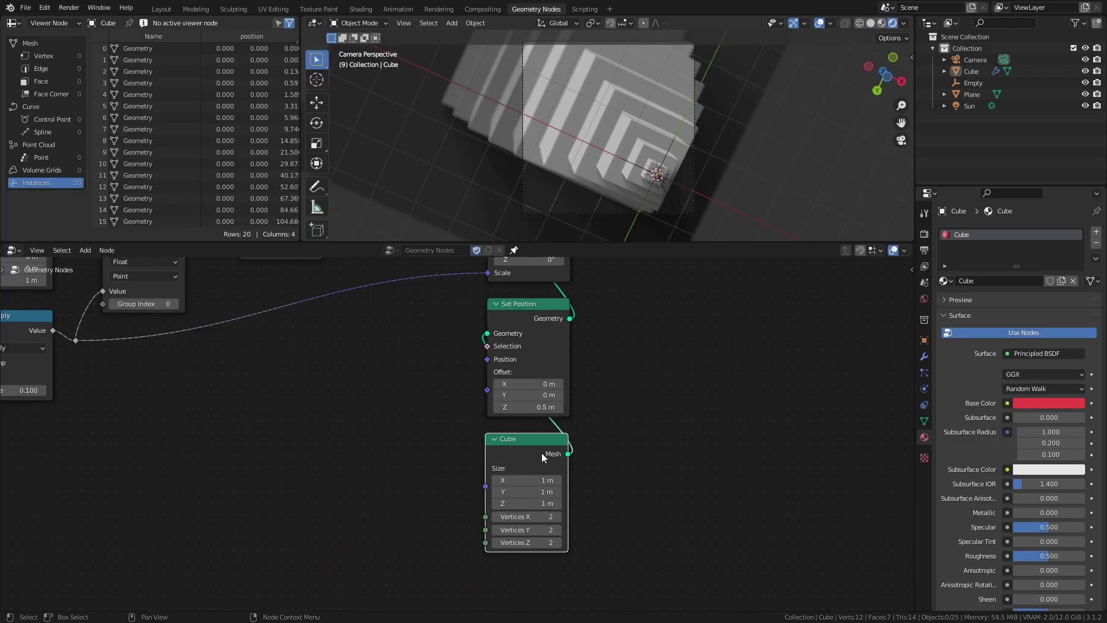
# Replace the Cube mesh node with a Cylinder node feeding the lower Set Position node's geometry.
pyautogui.press('x')
pyautogui.moveTo(606, 462); pyautogui.dragTo(603, 425, button='middle')
pyautogui.hotkey('shift', 'a')
pyautogui.moveTo(571, 506)
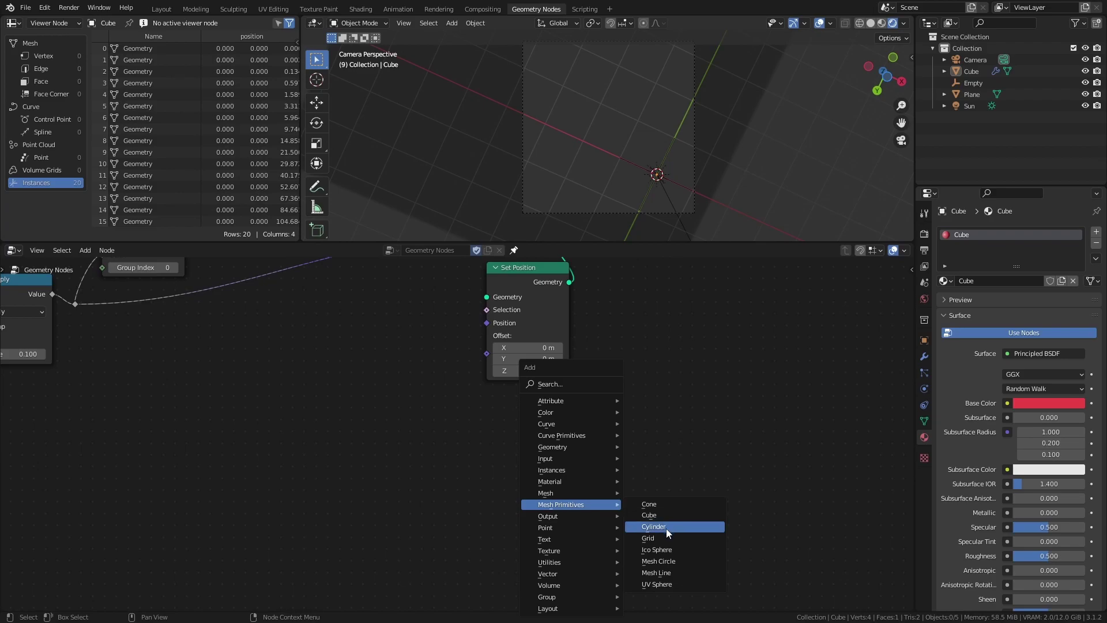
pyautogui.click(666, 527)
pyautogui.moveTo(564, 367); pyautogui.dragTo(485, 297)
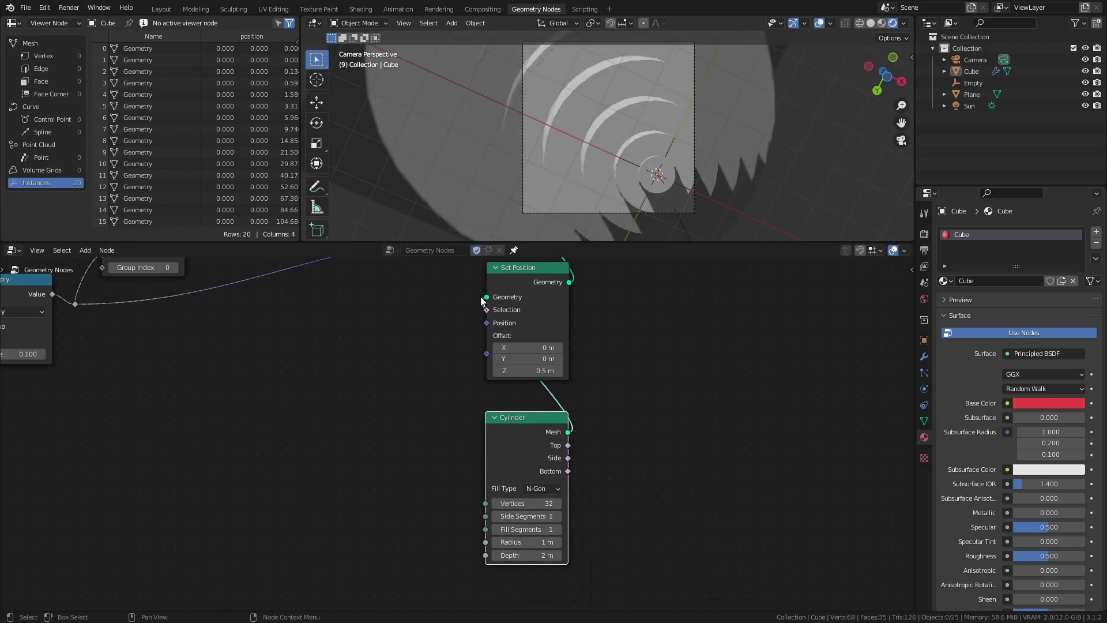
# Set the cylinder's depth to 1 m and its radius to 0.7 m.
pyautogui.press('Return')
pyautogui.click(541, 540)
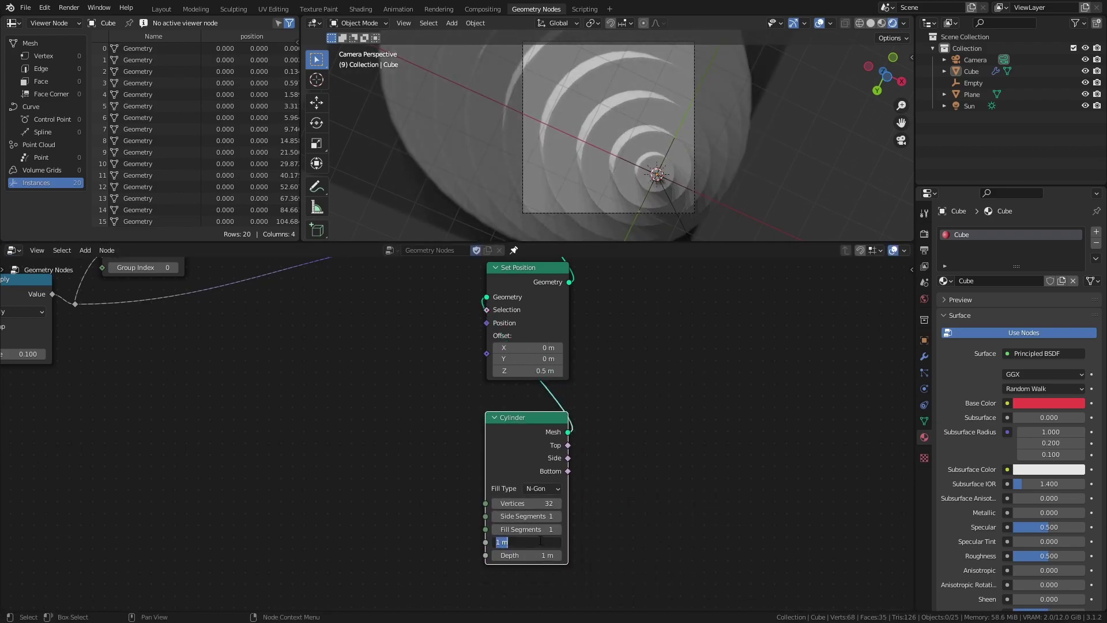
pyautogui.press('Return')
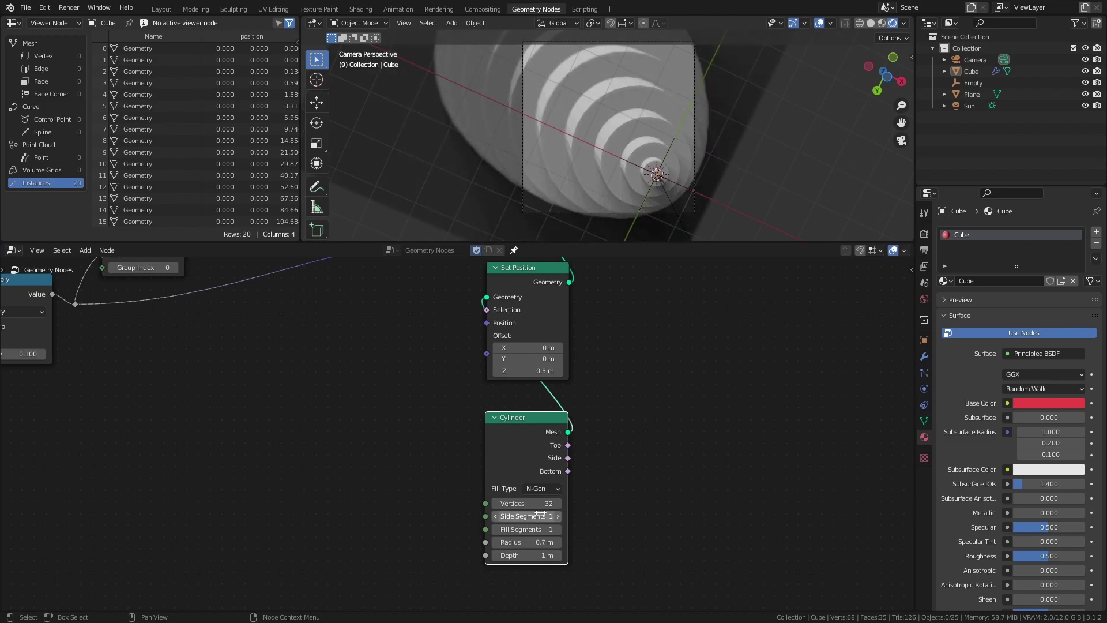
# Set the cylinder's vertices to 3, save the file, and step the vertex count up to 7.
pyautogui.click(538, 504)
pyautogui.write('3')
pyautogui.press('Return')
pyautogui.hotkey('ctrl', 's')
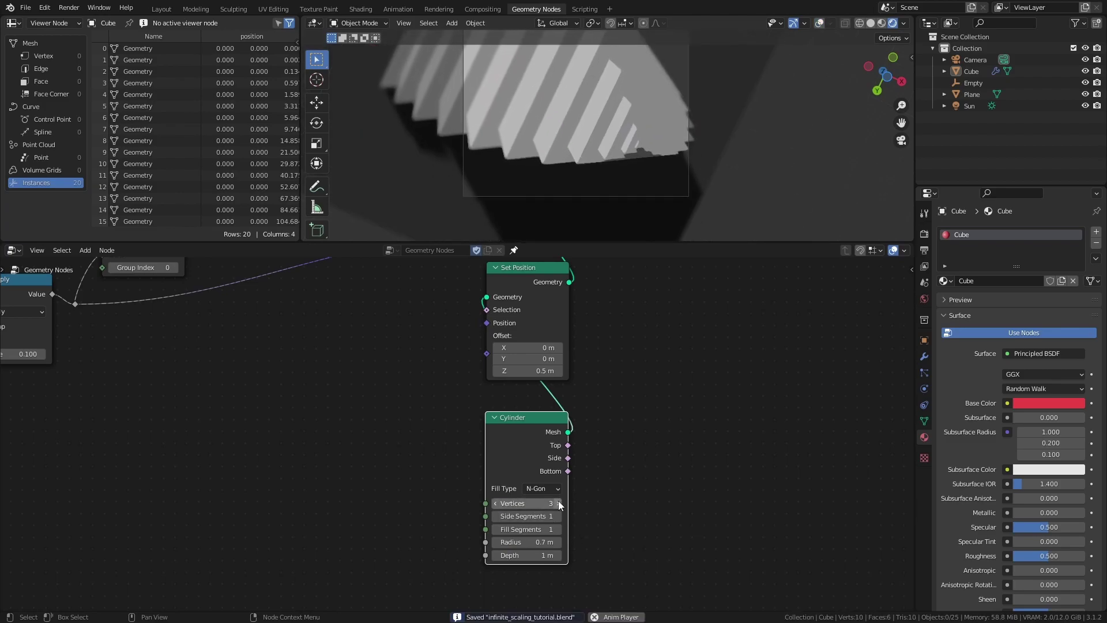
pyautogui.click(559, 503)
pyautogui.click(558, 503)
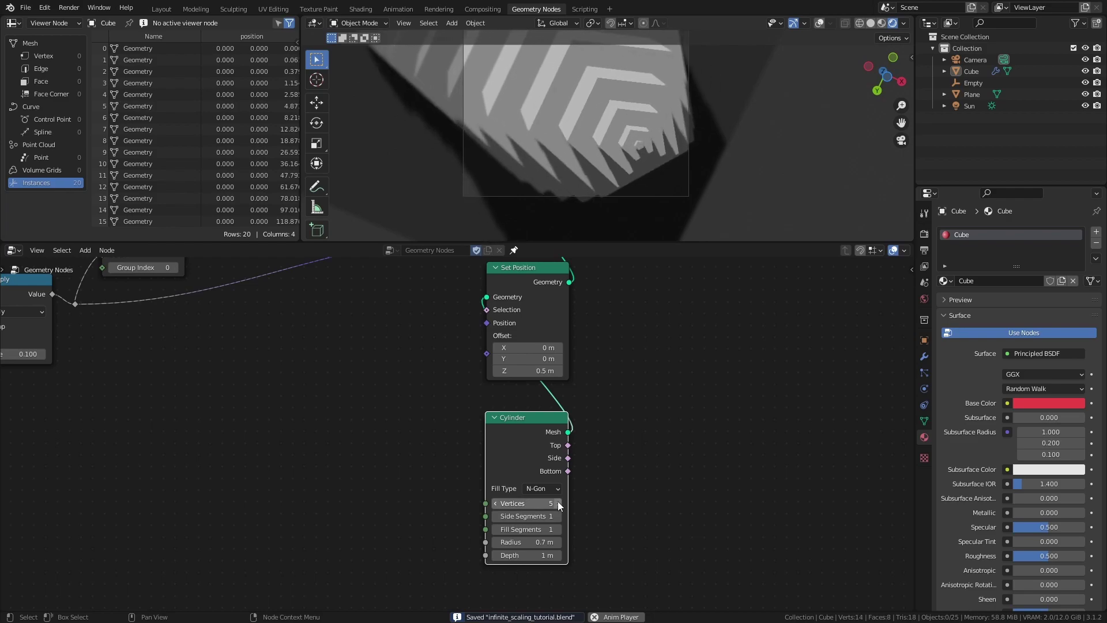
pyautogui.click(558, 503)
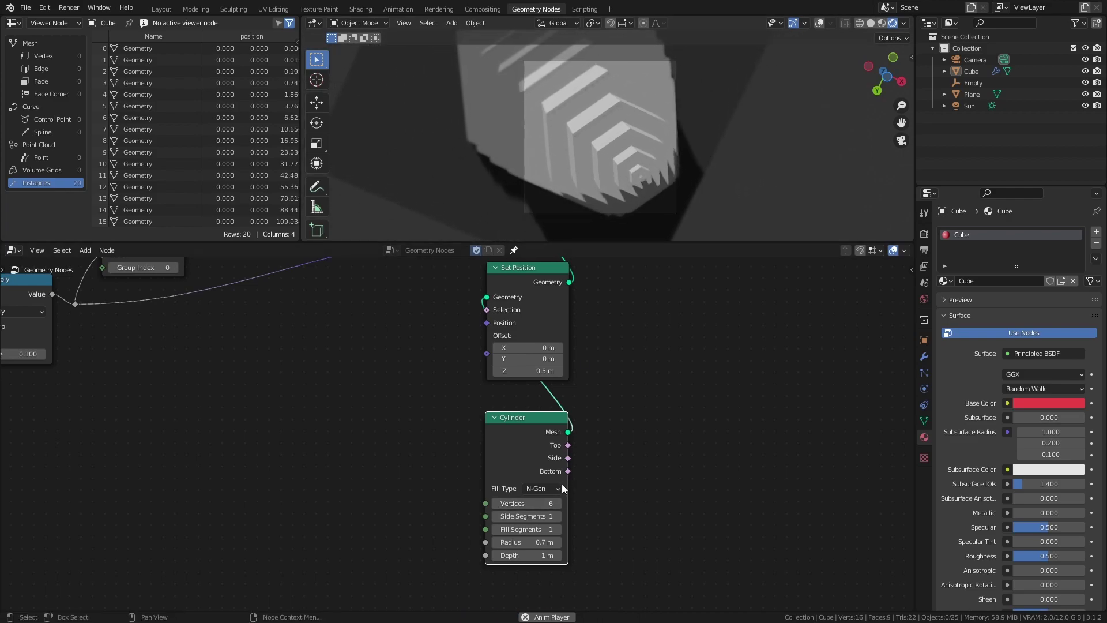
pyautogui.click(558, 503)
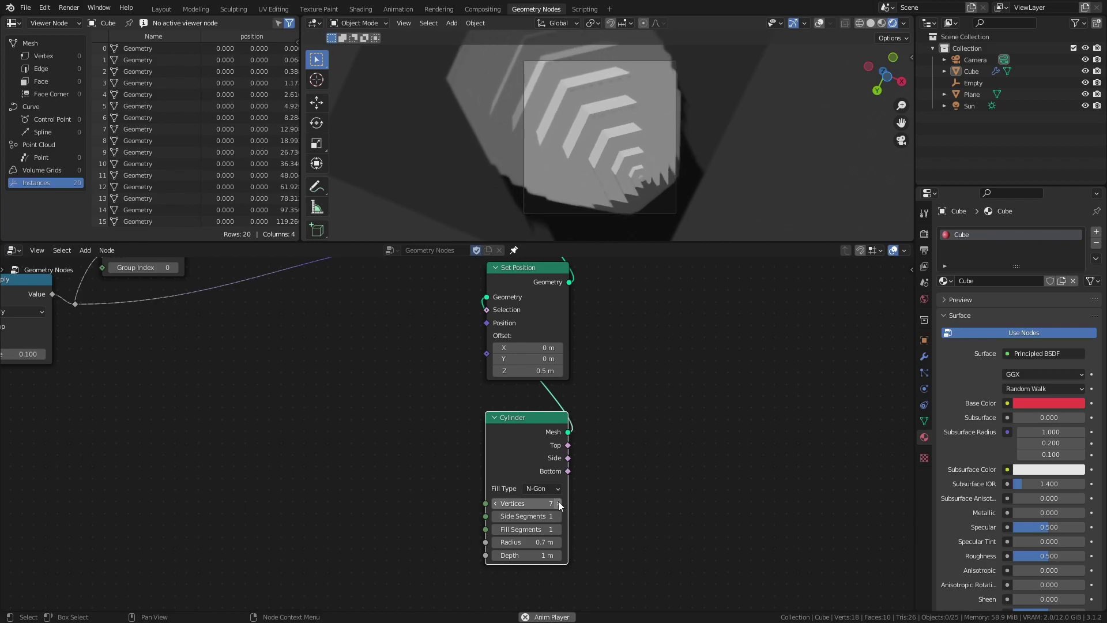
# Stop the playback and replace the Cylinder node with a Star curve primitive.
pyautogui.moveTo(552, 410); pyautogui.dragTo(555, 370, button='middle')
pyautogui.press('space')
pyautogui.press('x')
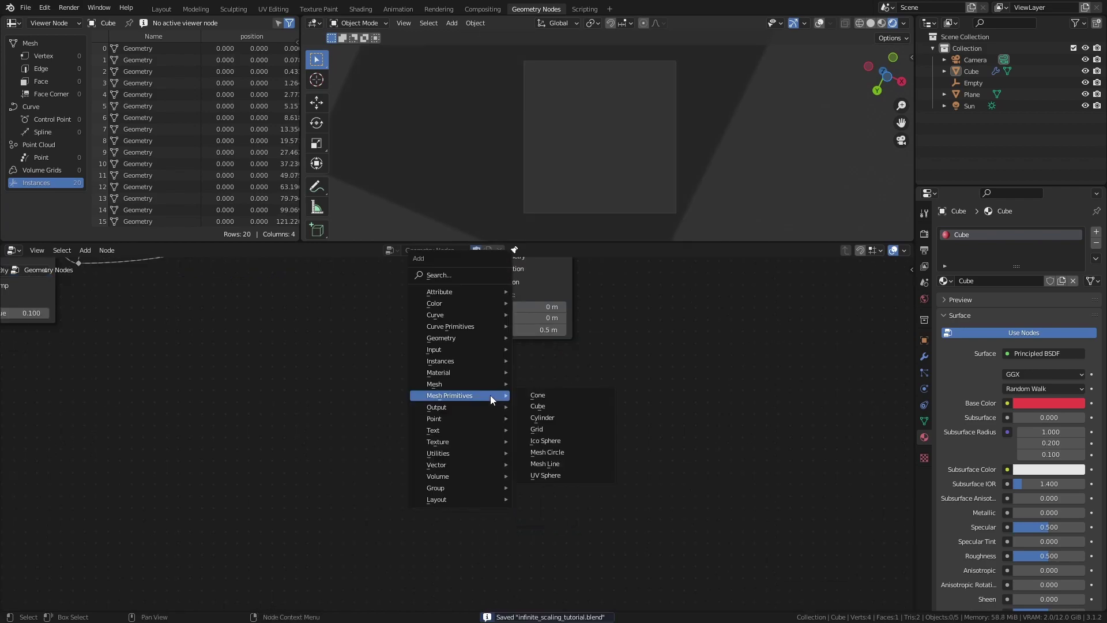
pyautogui.click(556, 406)
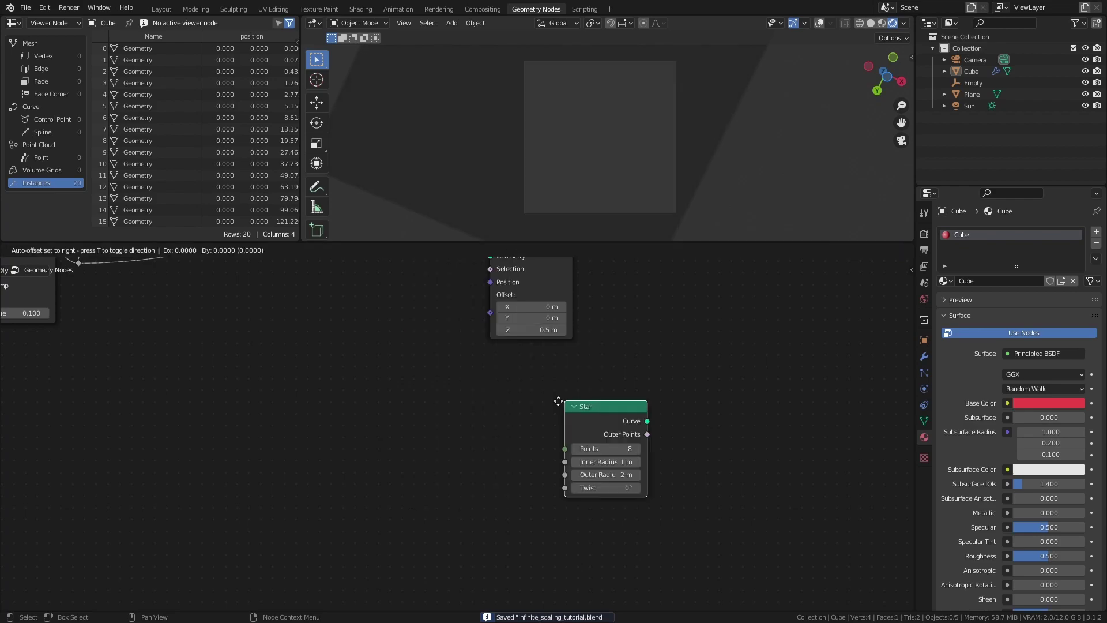
pyautogui.click(206, 362)
# Feed Set Position from a Curve to Mesh node using the Star as curve and profile, with star radii of 0.46 m inner and 0.67 m outer.
pyautogui.moveTo(205, 362); pyautogui.dragTo(343, 453, button='middle')
pyautogui.hotkey('shift', 'a')
pyautogui.moveTo(491, 415)
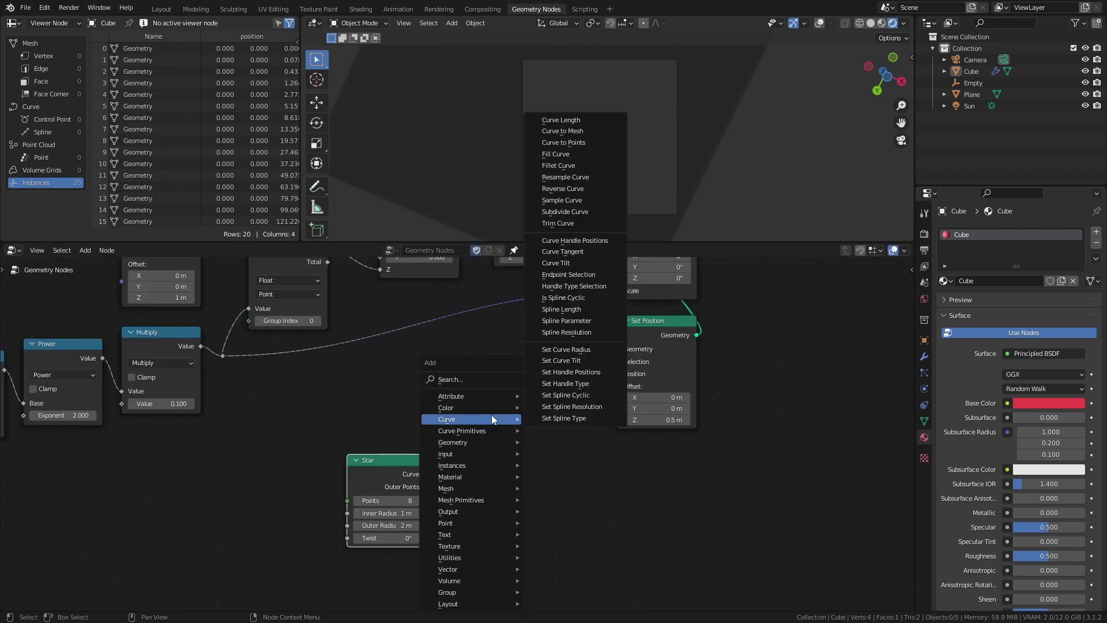
pyautogui.click(577, 131)
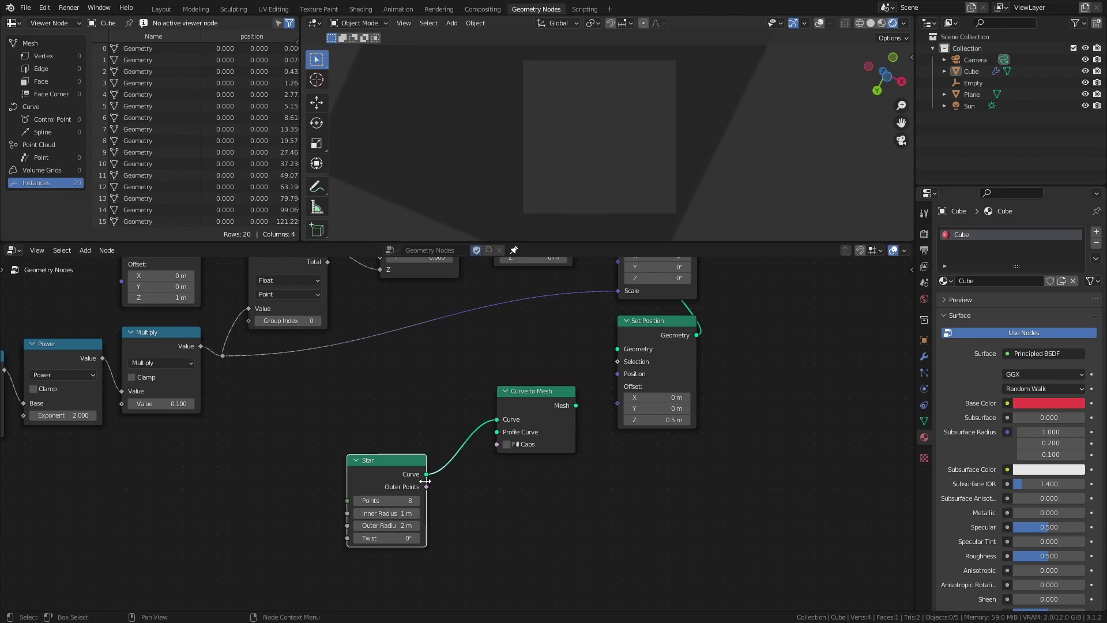
pyautogui.moveTo(623, 354); pyautogui.dragTo(622, 351)
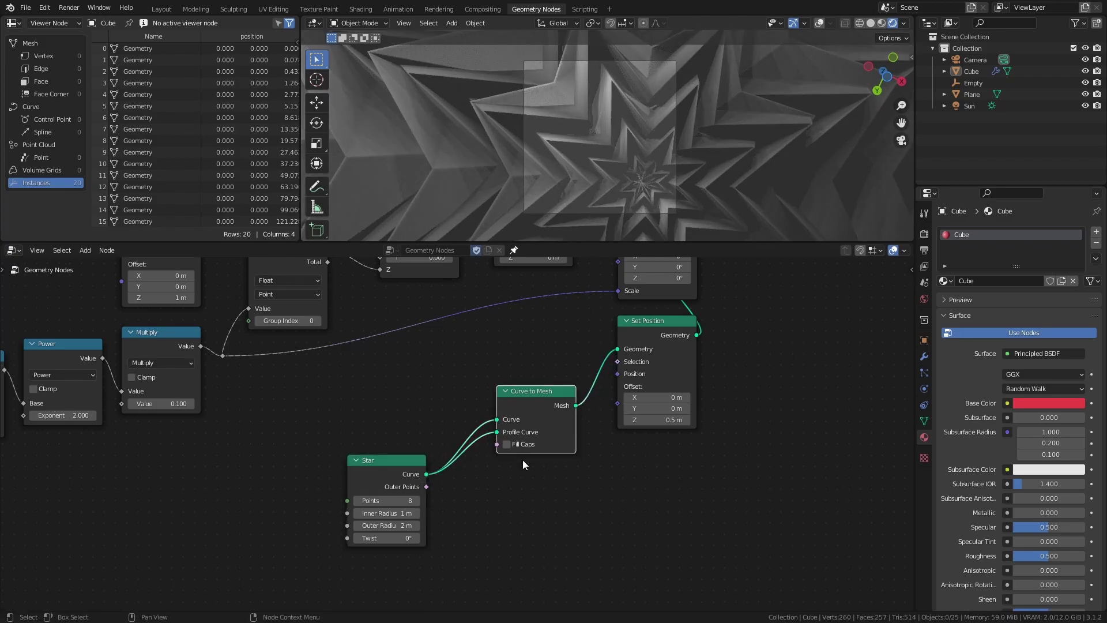
pyautogui.moveTo(398, 513); pyautogui.dragTo(325, 526)
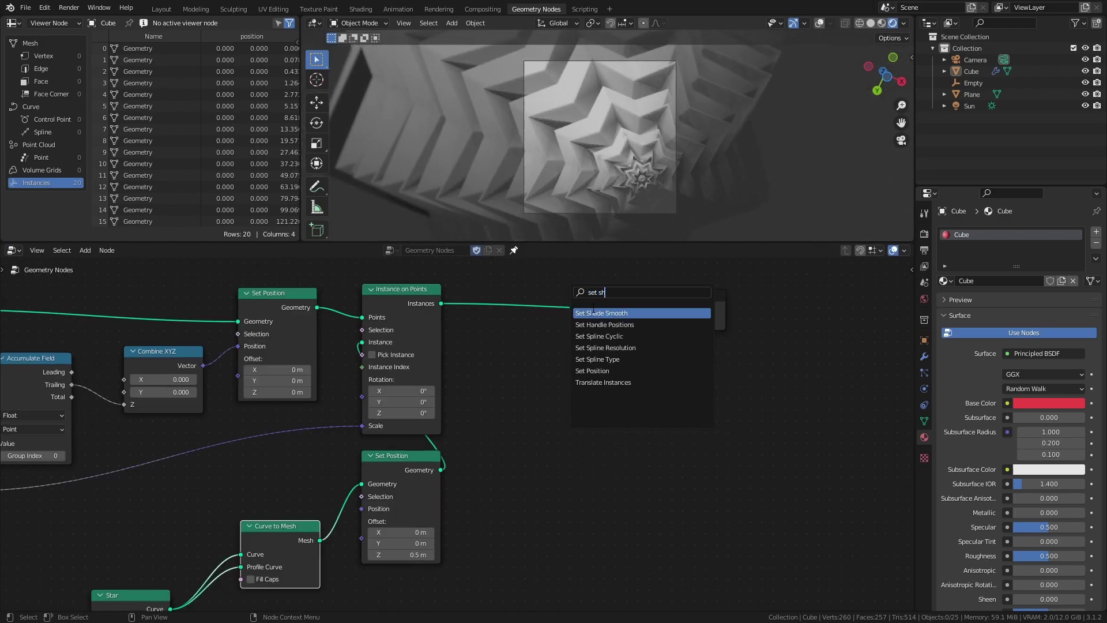
# Insert a Set Shade Smooth node before the Group Output with Shade Smooth disabled, and save the file.
pyautogui.click(594, 312)
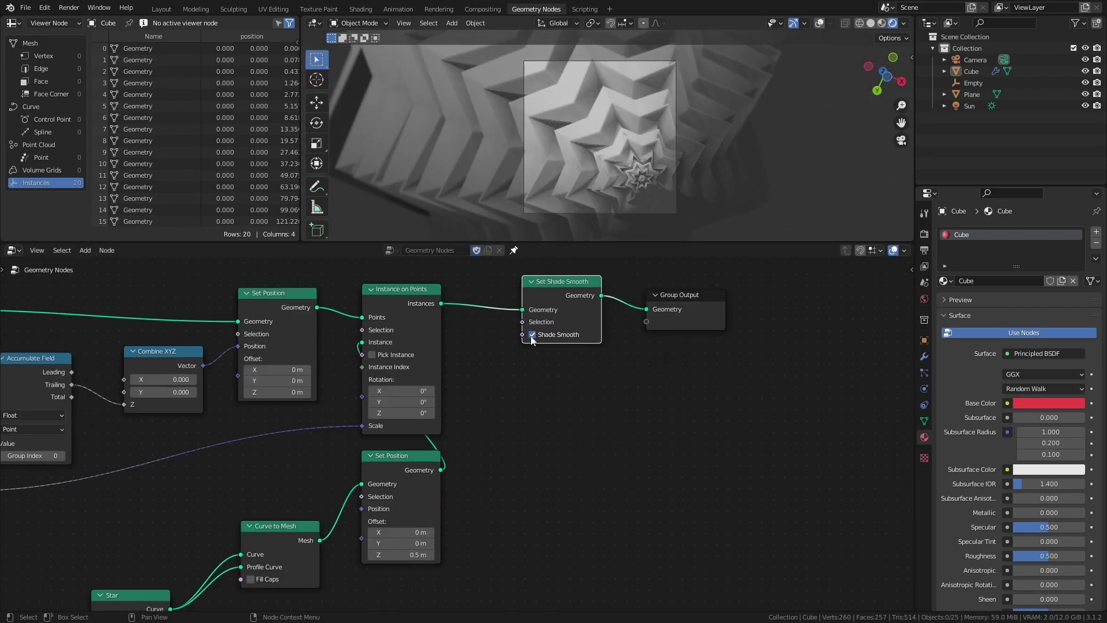
pyautogui.click(533, 335)
pyautogui.hotkey('ctrl', 's')
# Play the star animation with the viewport in solid shading.
pyautogui.press('space')
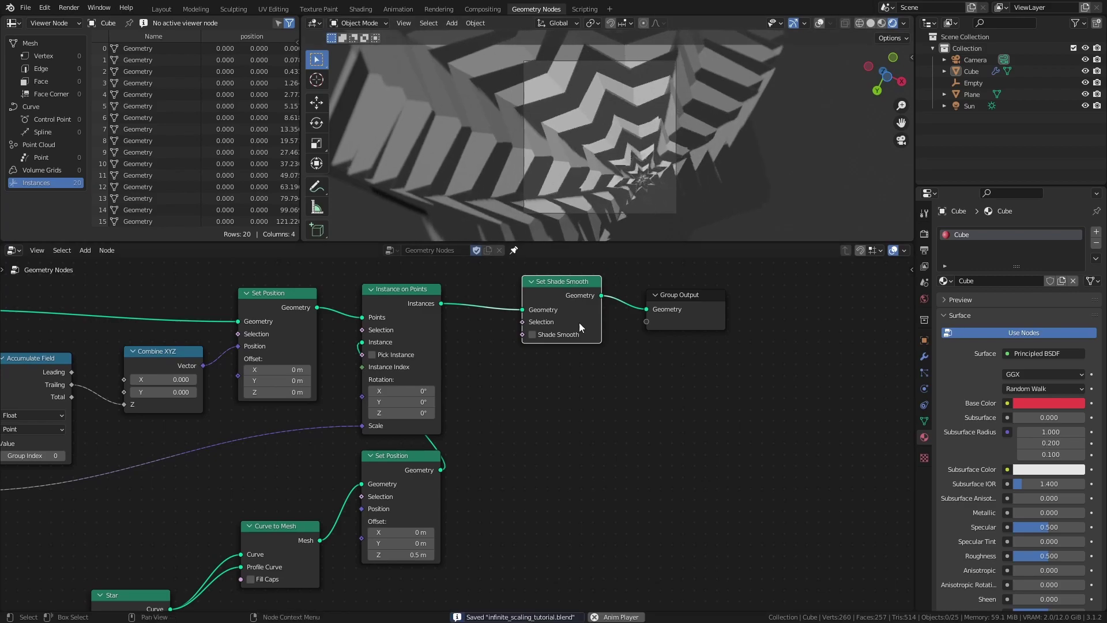
pyautogui.press('z')
pyautogui.click(725, 147)
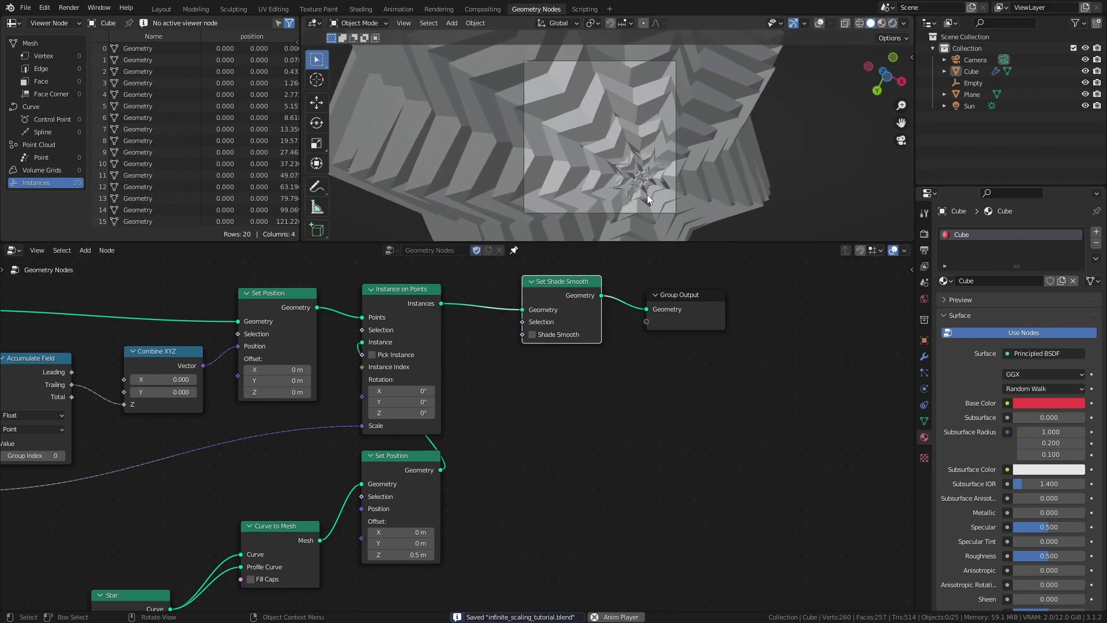
# Drive the instances' Z rotation with the Multiply value through a duplicated Combine XYZ node, and play the animation.
pyautogui.press('Home')
pyautogui.click(535, 325)
pyautogui.hotkey('shift', 'd')
pyautogui.click(629, 430)
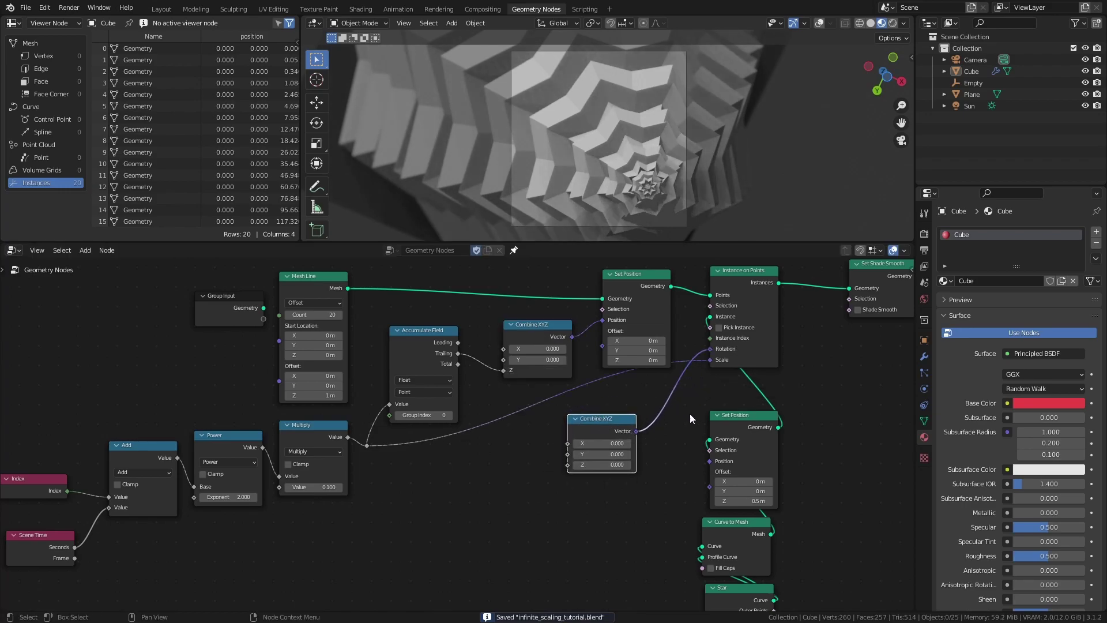
pyautogui.moveTo(675, 427); pyautogui.dragTo(703, 393, button='middle')
pyautogui.scroll(1, 417, 419)
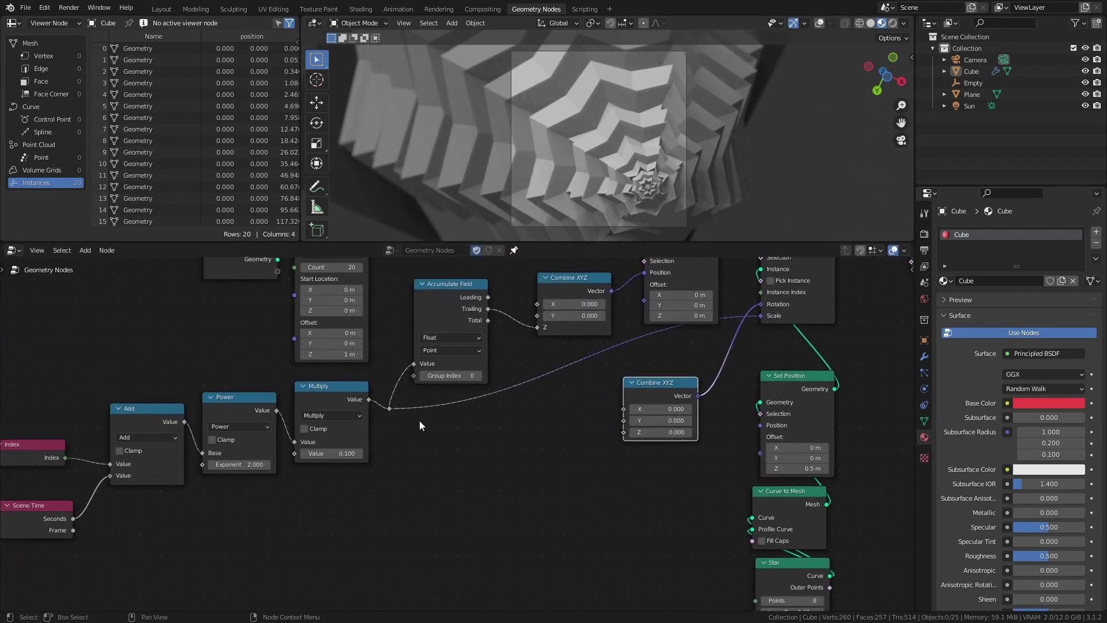
pyautogui.moveTo(604, 434); pyautogui.dragTo(604, 431)
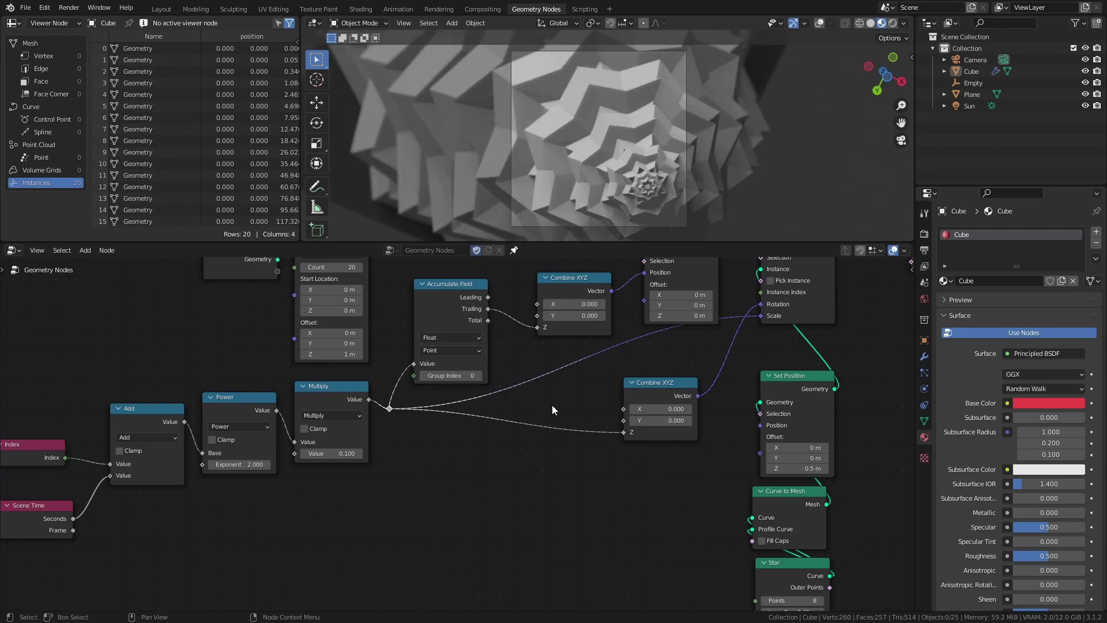
pyautogui.press('space')
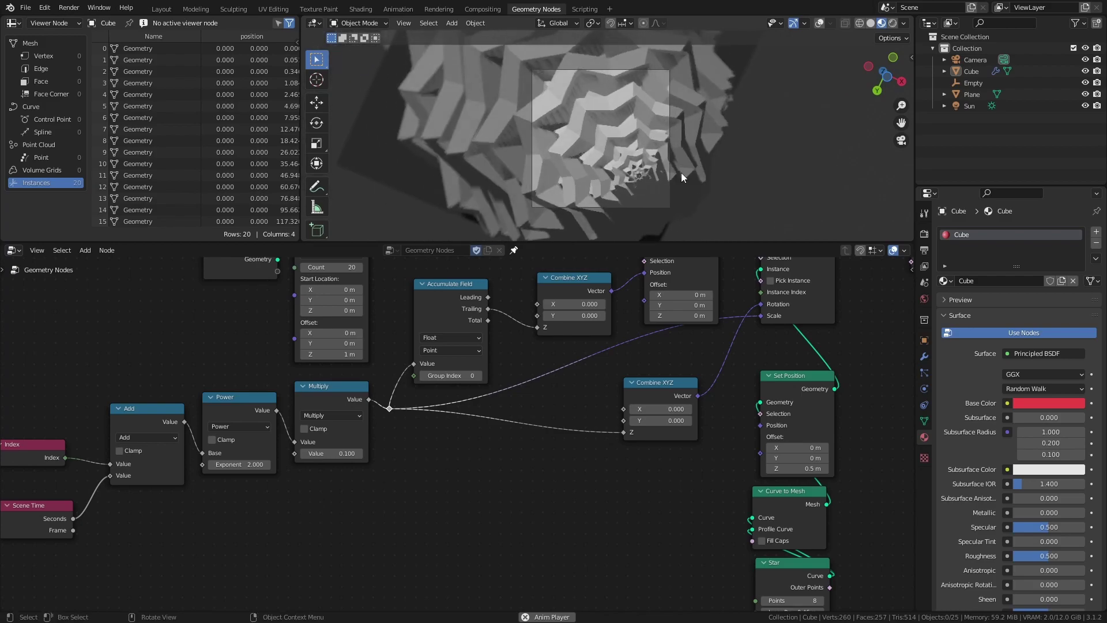
pyautogui.moveTo(676, 167); pyautogui.dragTo(513, 177, button='middle')
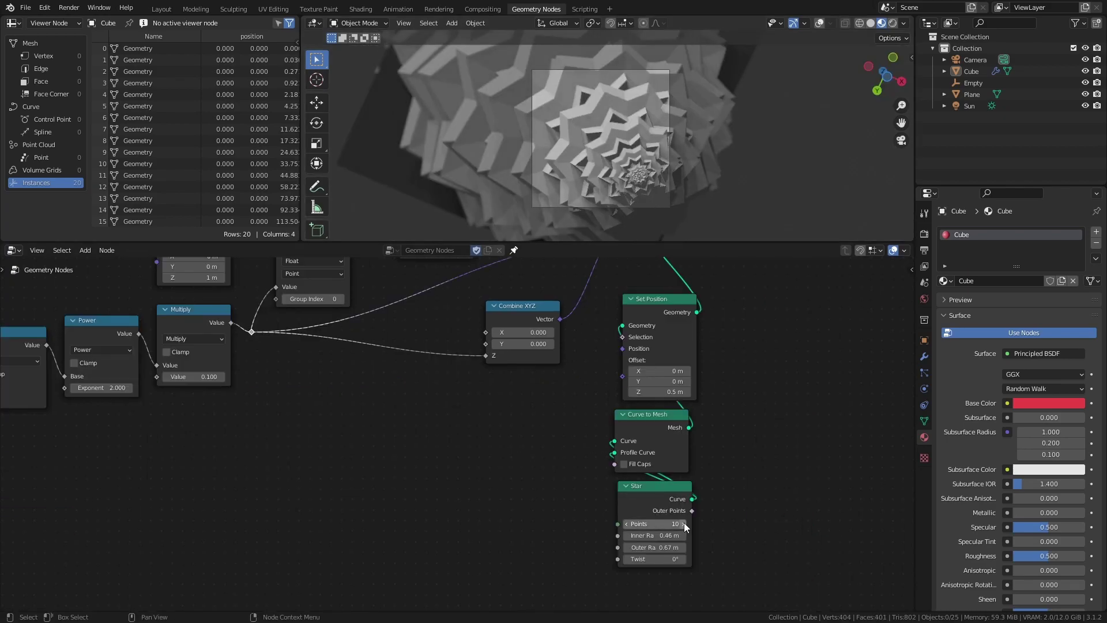
# Raise the star's points to 13 and play the animation.
pyautogui.click(684, 523)
pyautogui.click(684, 523)
pyautogui.click(684, 523)
pyautogui.press('space')
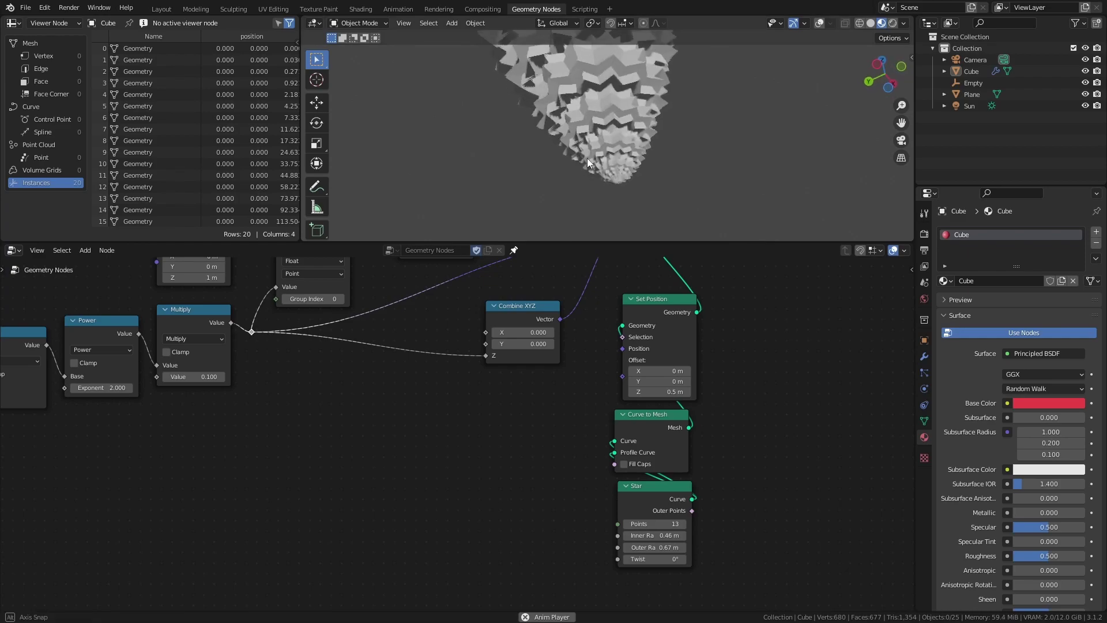